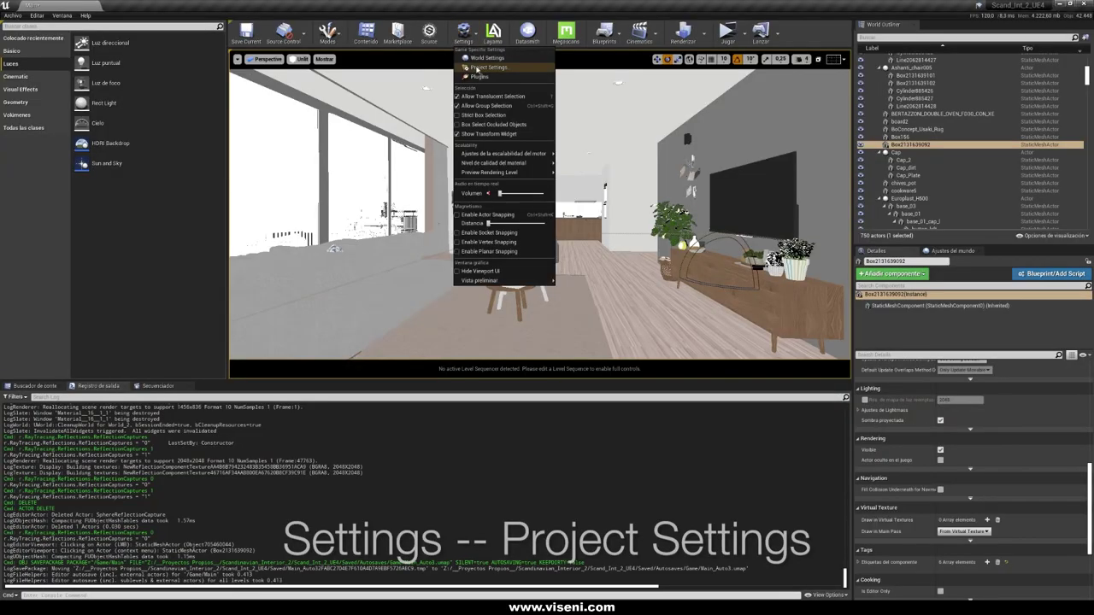
- Enable Ray Tracing in the project's rendering settings and open the Default RHI choices for the Windows platform
click(483, 70)
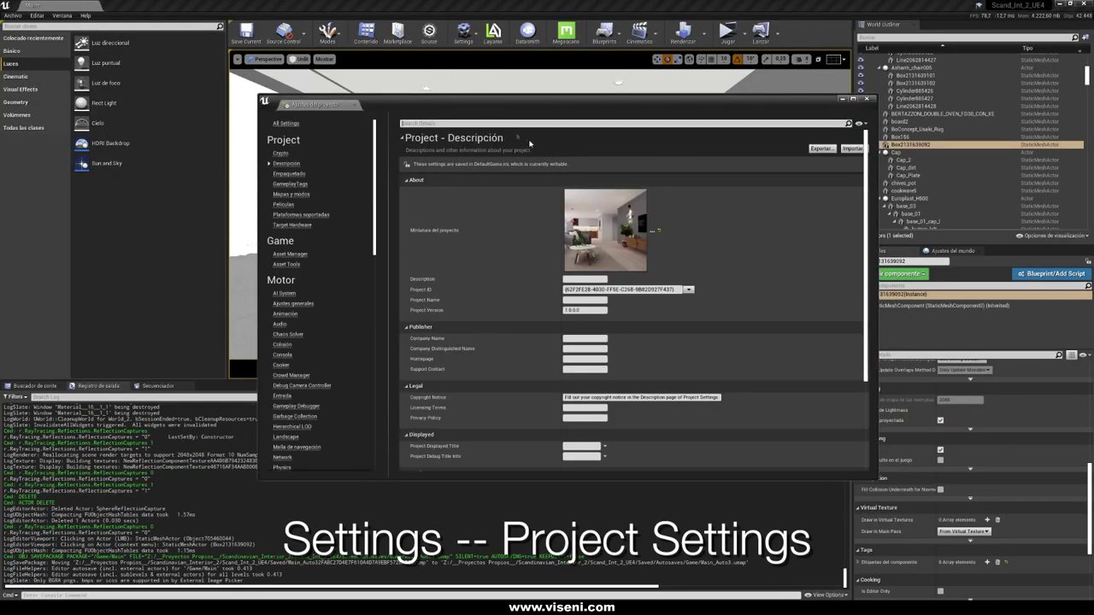
click(480, 128)
text(ray tra)
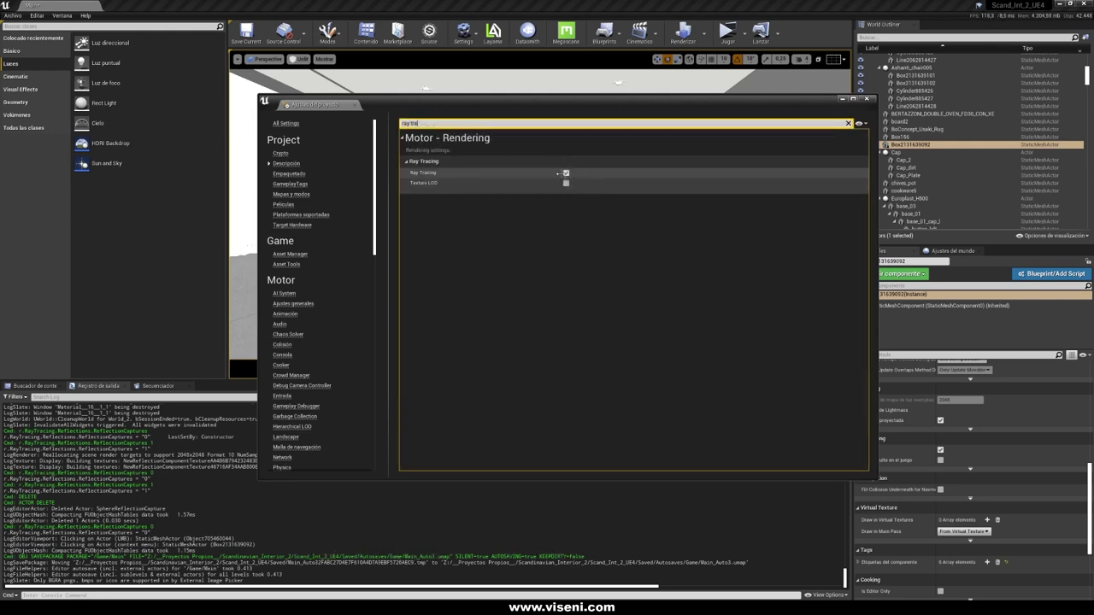
click(565, 173)
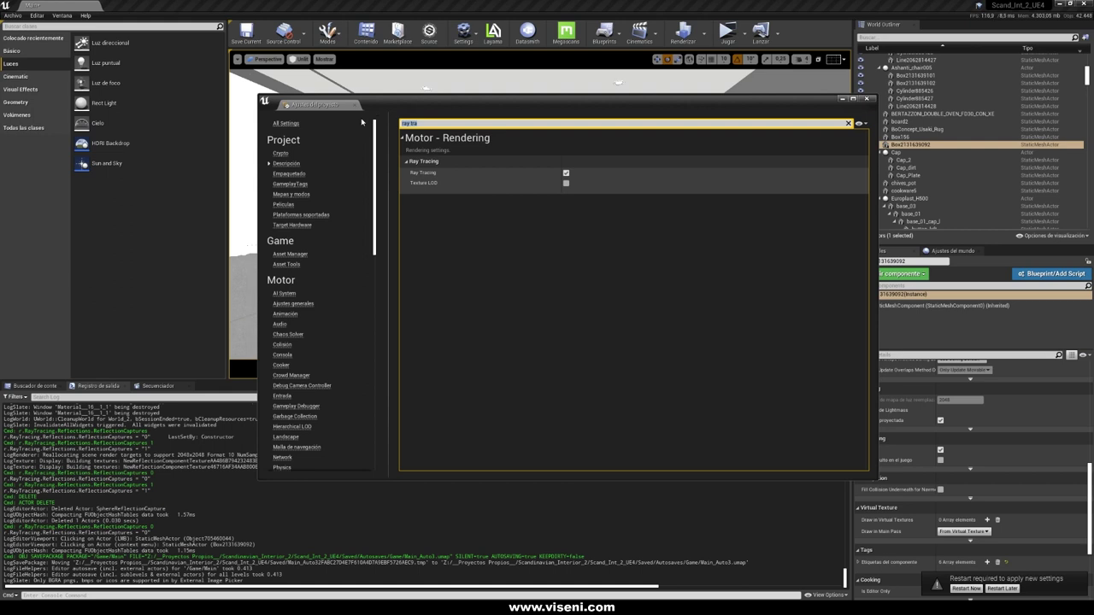
text(rhi)
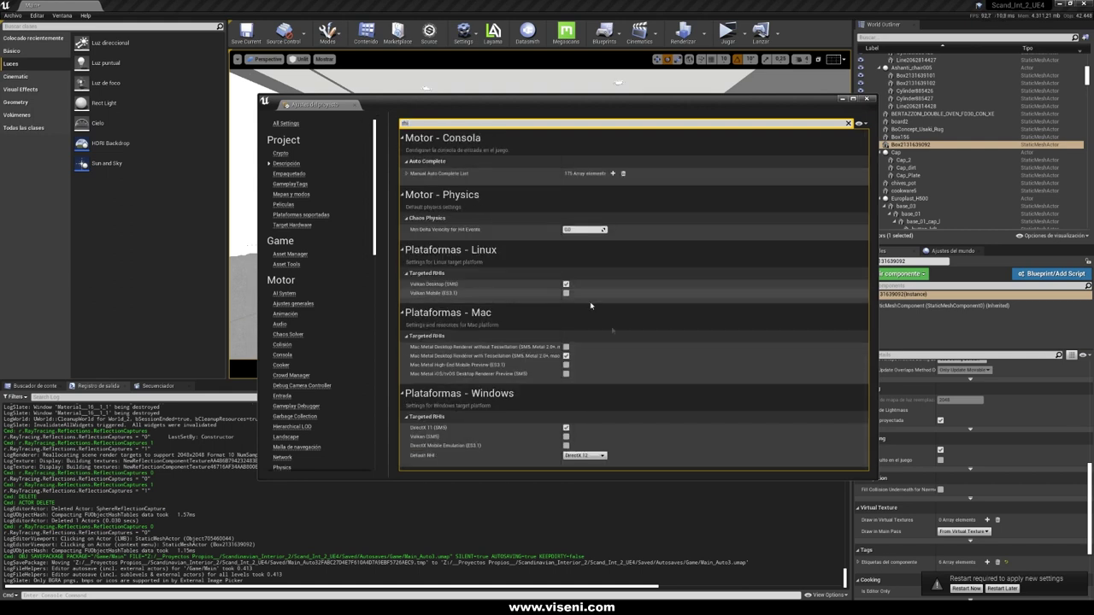
click(581, 458)
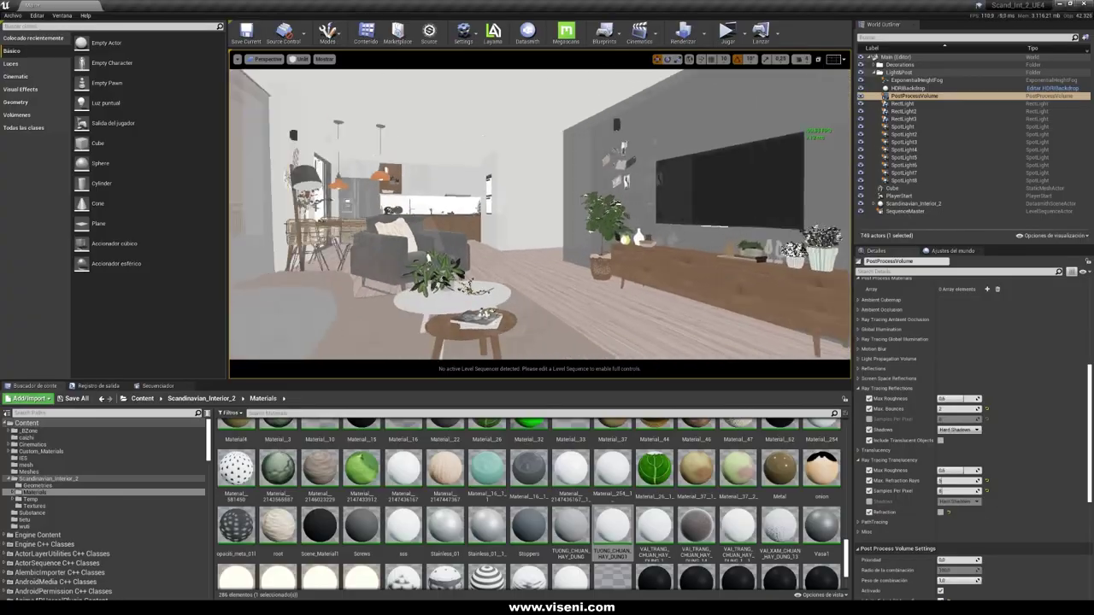
right_drag(539, 214, 444, 213)
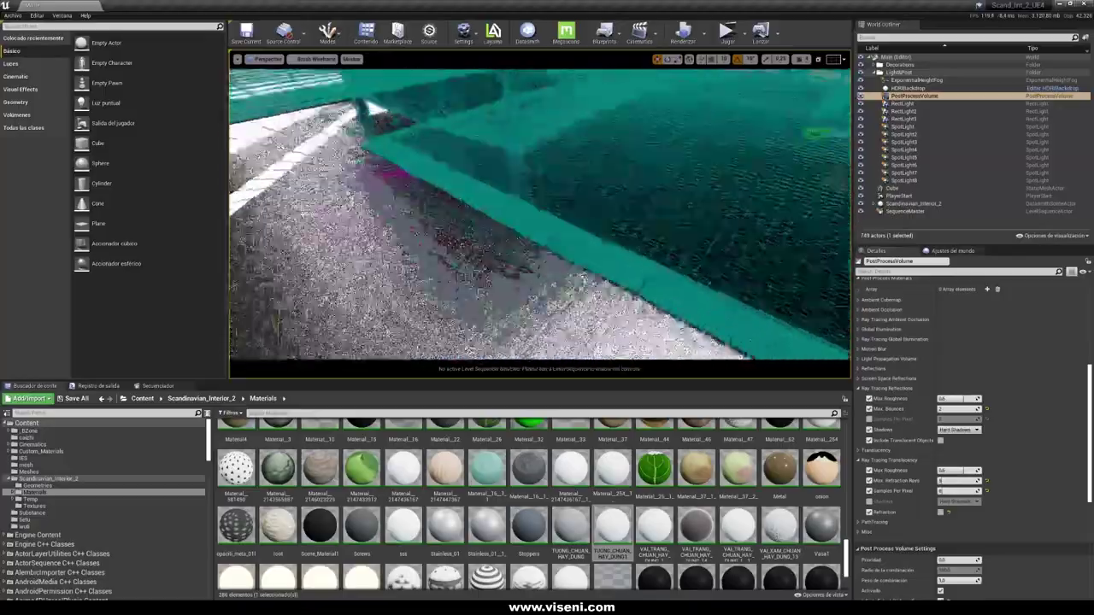
right_drag(540, 224, 683, 248)
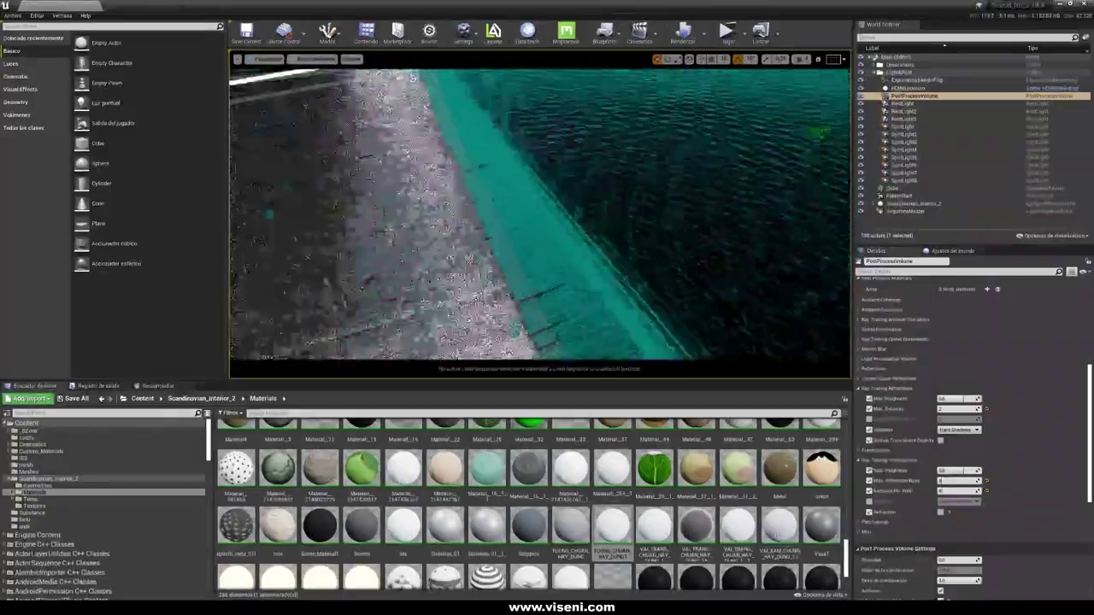
right_drag(540, 223, 649, 248)
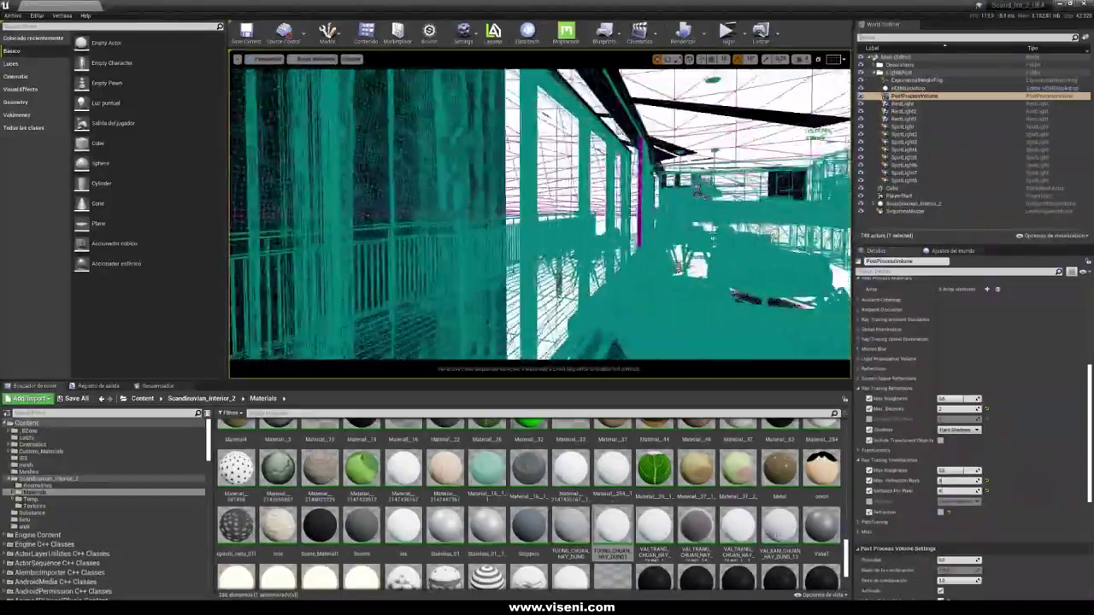
right_drag(540, 213, 513, 218)
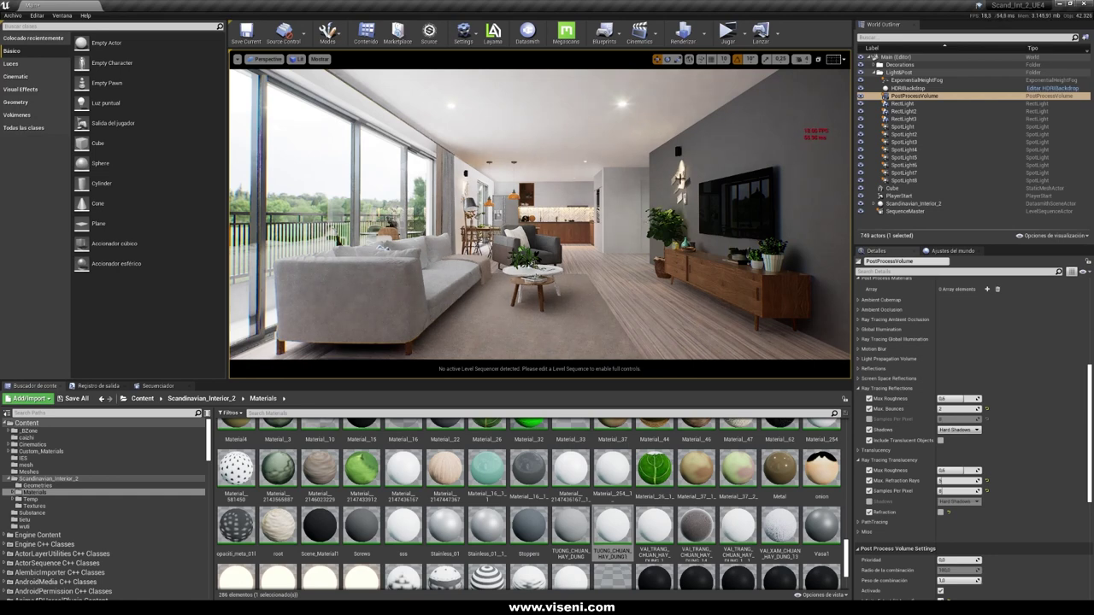
right_drag(540, 222, 761, 225)
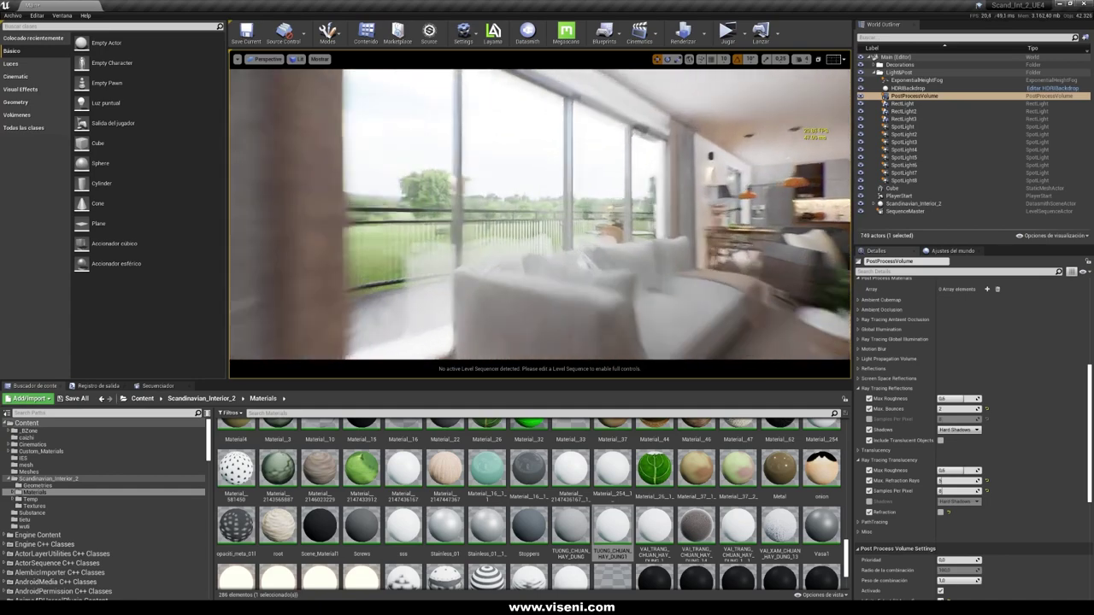
- Try an Intensity of 1.0 on the HDRIBackdrop's Skylight component and set it back to 0
click(914, 88)
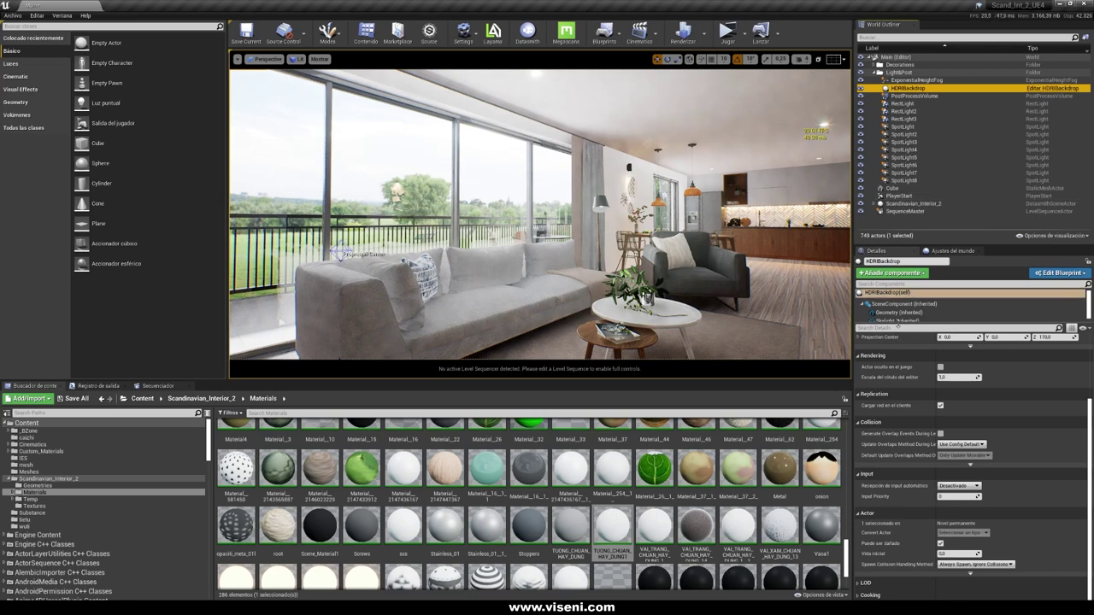
drag(903, 323, 901, 350)
click(893, 321)
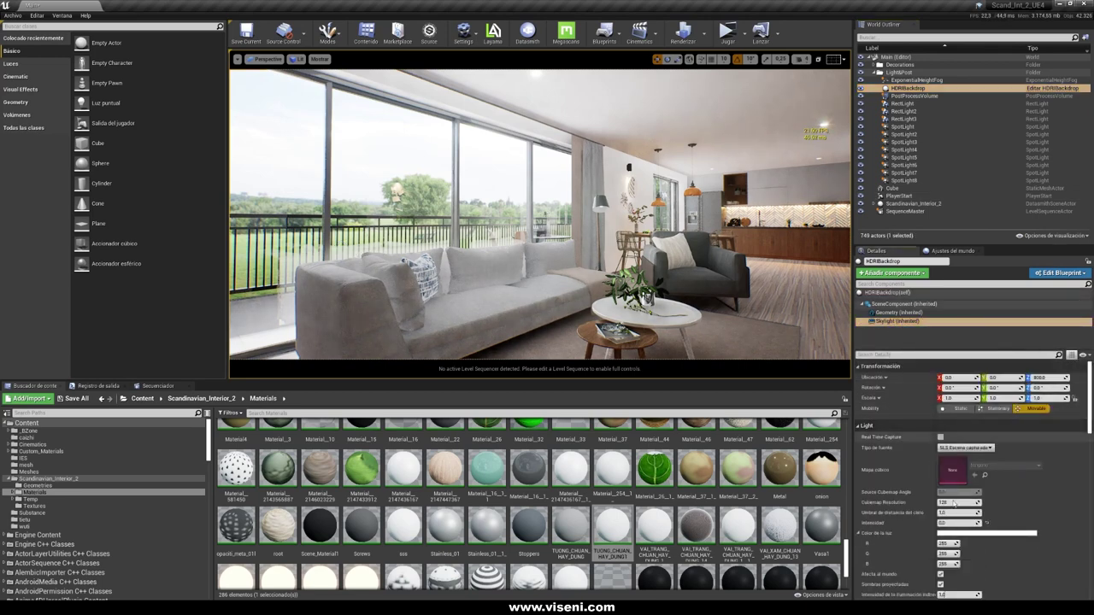
click(948, 522)
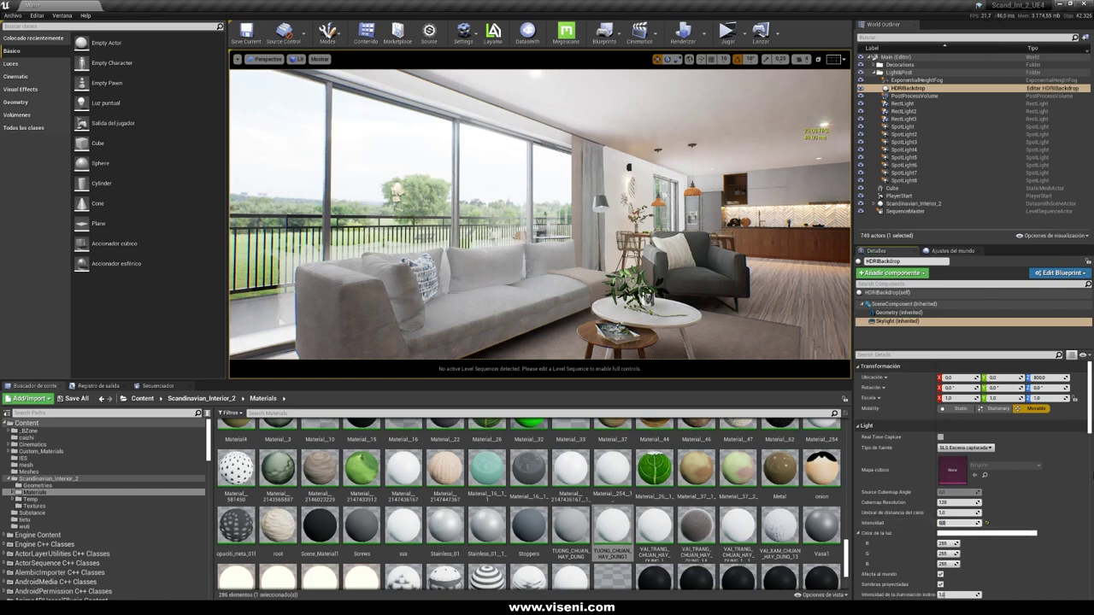
drag(966, 523, 971, 523)
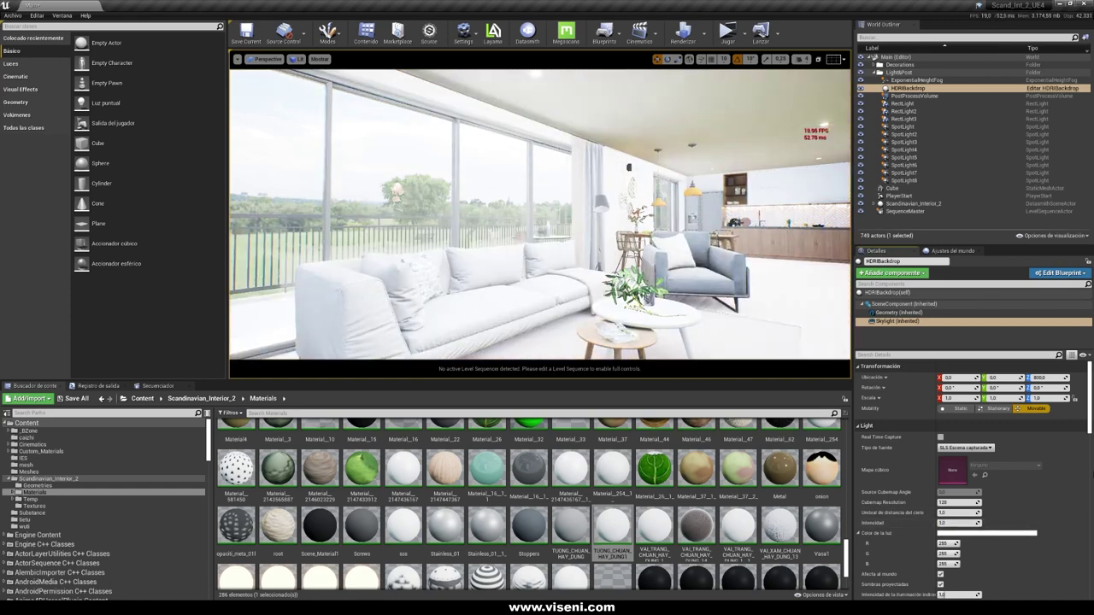
click(941, 523)
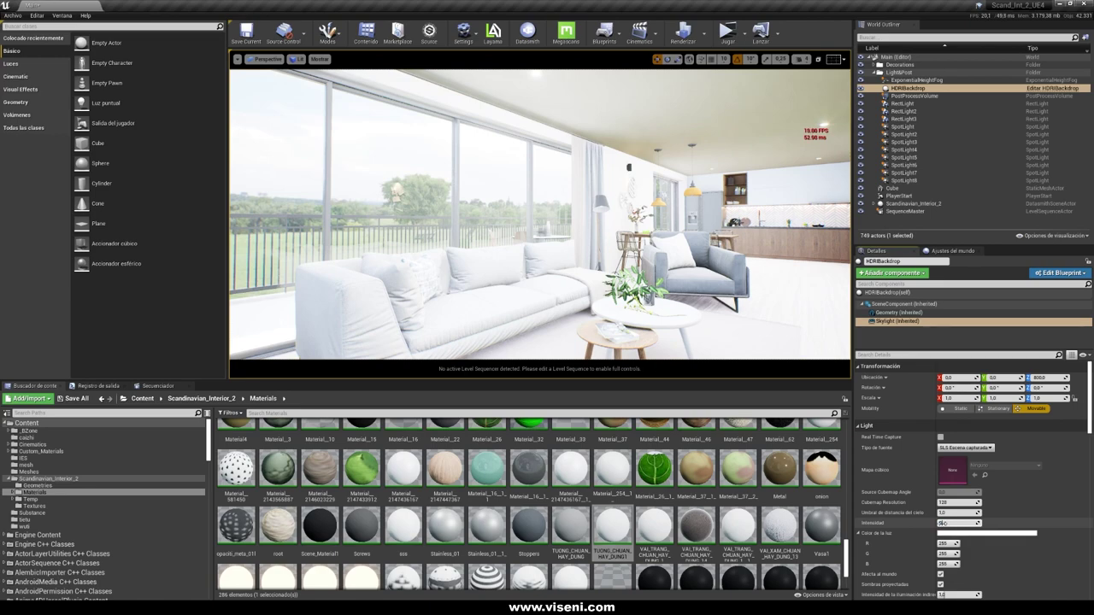
- Select RectLight and RectLight2 together and toggle the visibility of RectLight in the scene
click(903, 112)
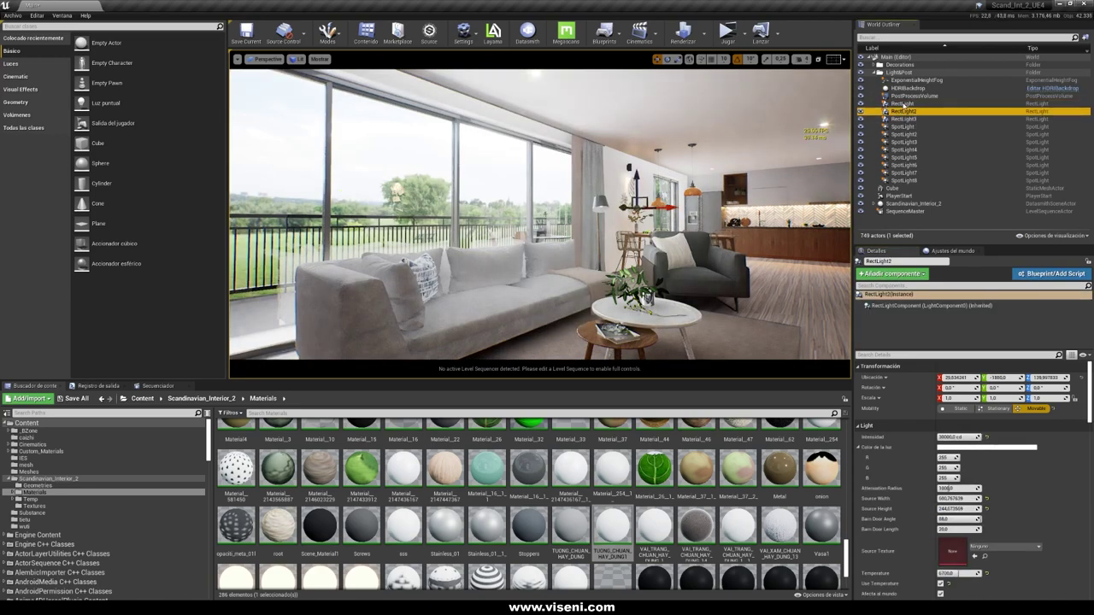
right_drag(651, 189, 616, 198)
ctrl+click(902, 104)
click(861, 103)
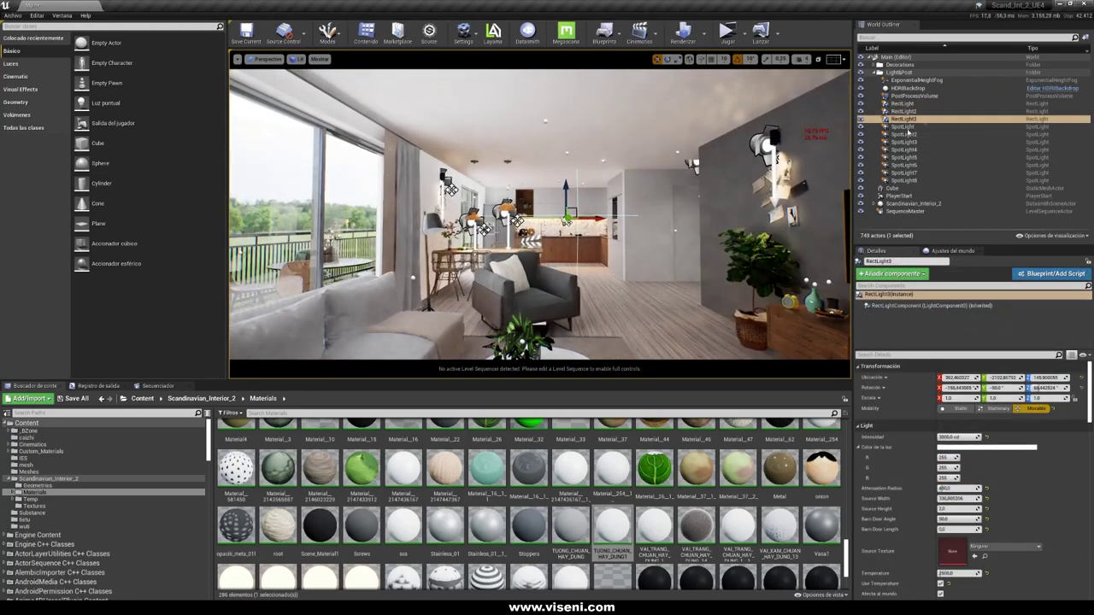
- Examine the placement and light settings of RectLight3 and the first three spotlights in the interior
click(903, 119)
click(902, 127)
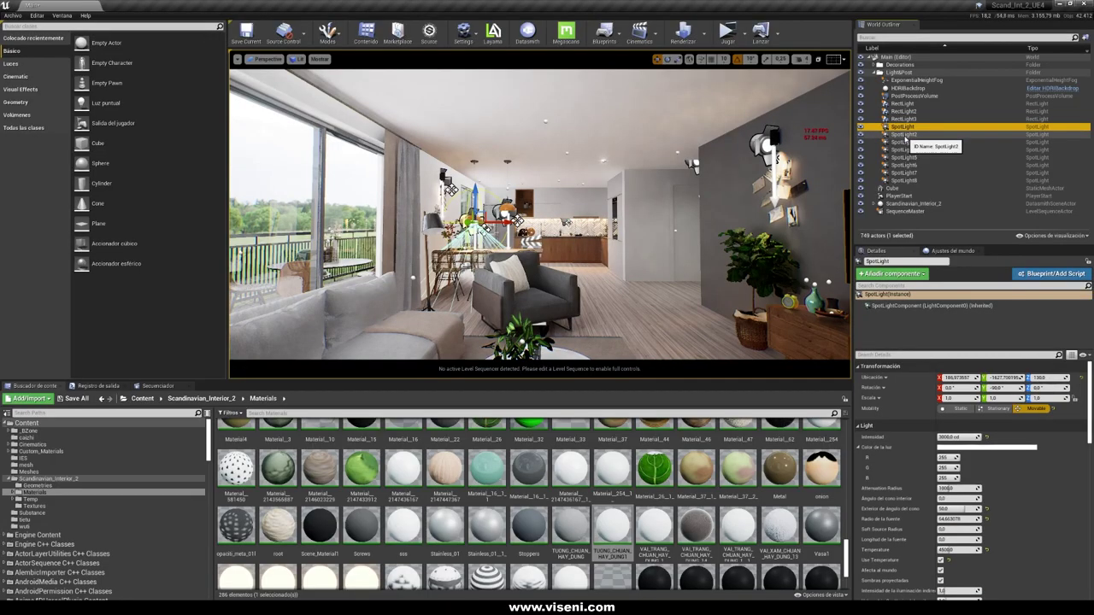
click(903, 134)
click(903, 142)
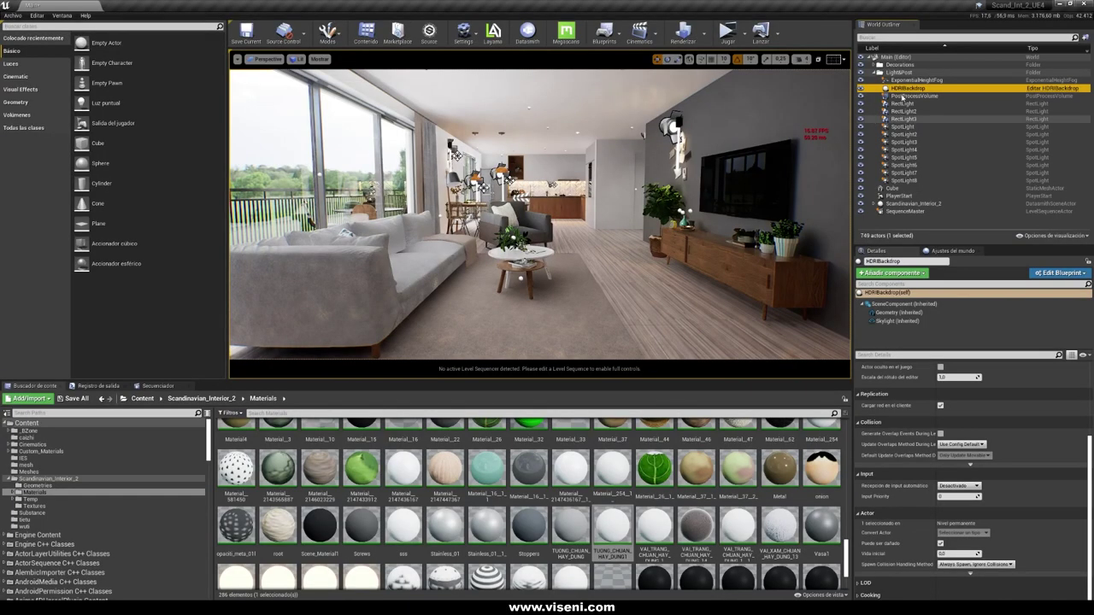
- Select the PostProcessVolume and collapse its Ray Tracing Reflections and Ray Tracing Translucency settings
click(904, 96)
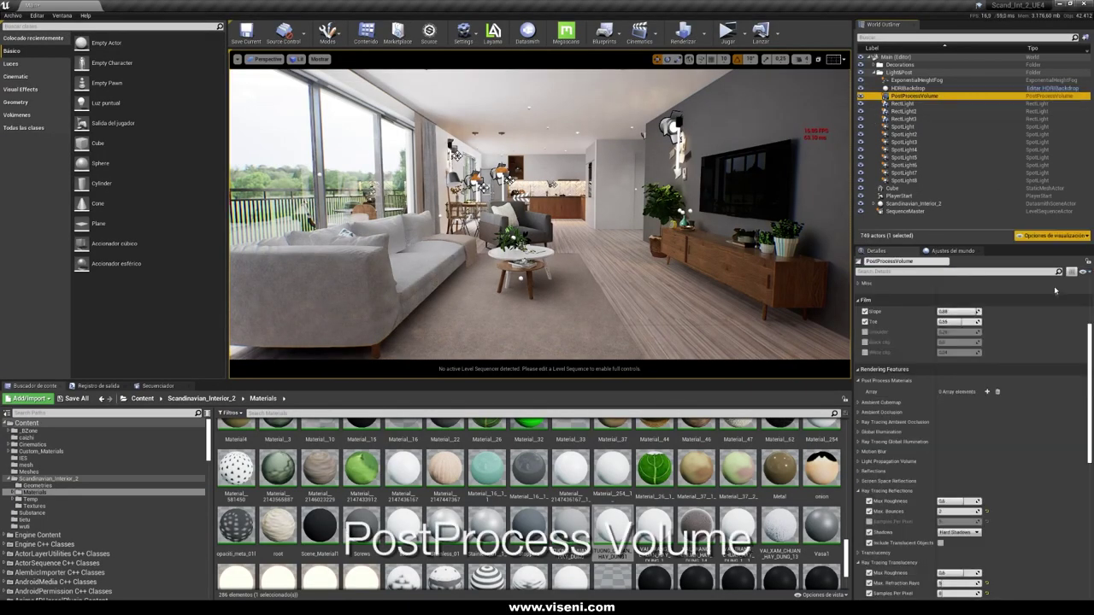
drag(1090, 336, 1090, 333)
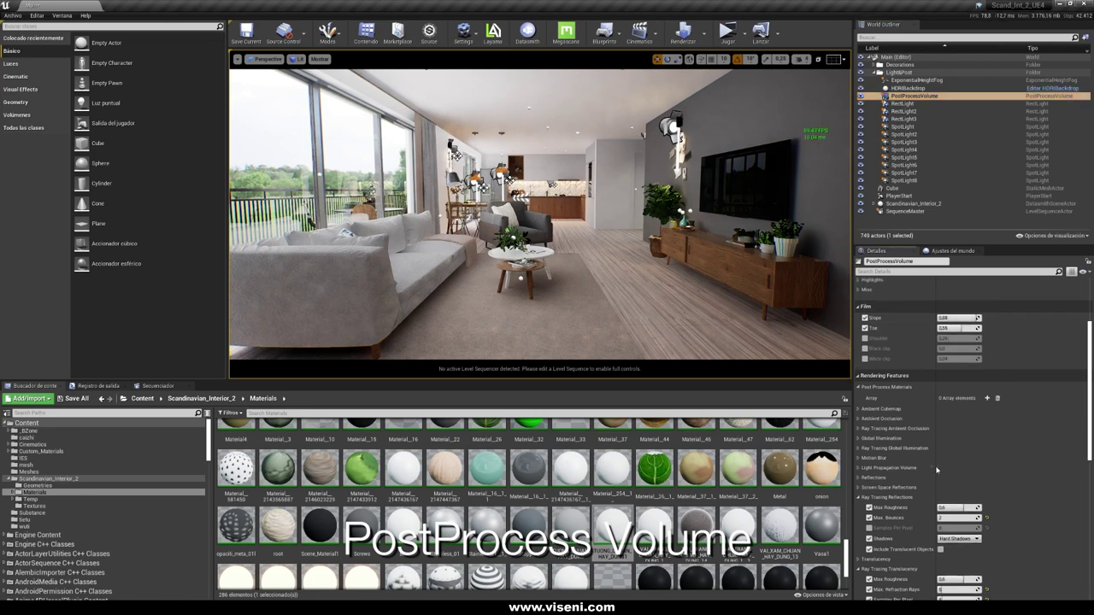
click(859, 497)
click(860, 517)
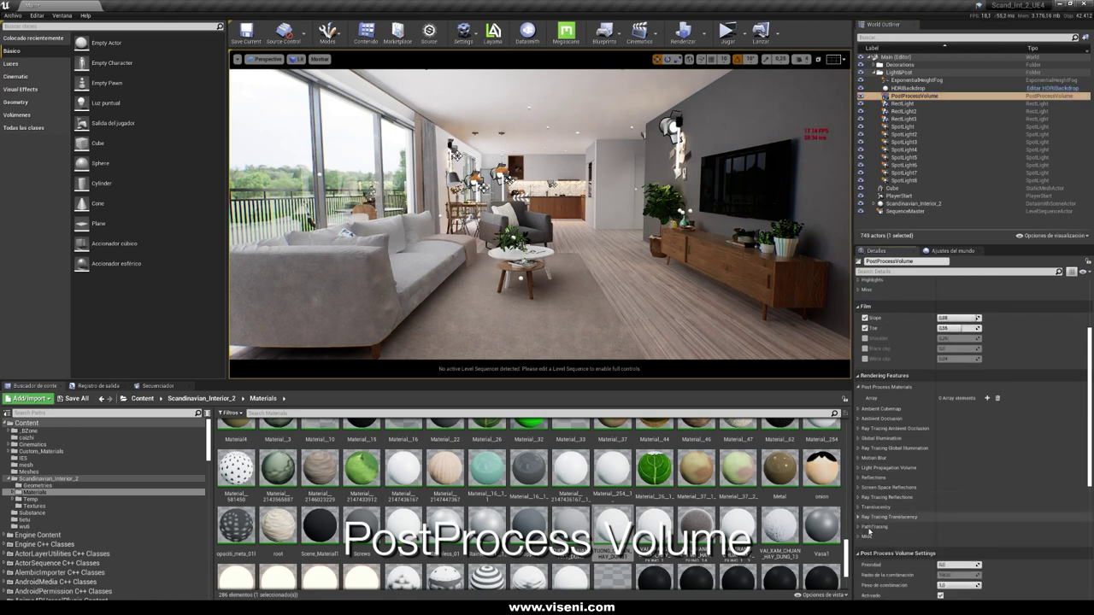
scroll(868, 532, up, 5)
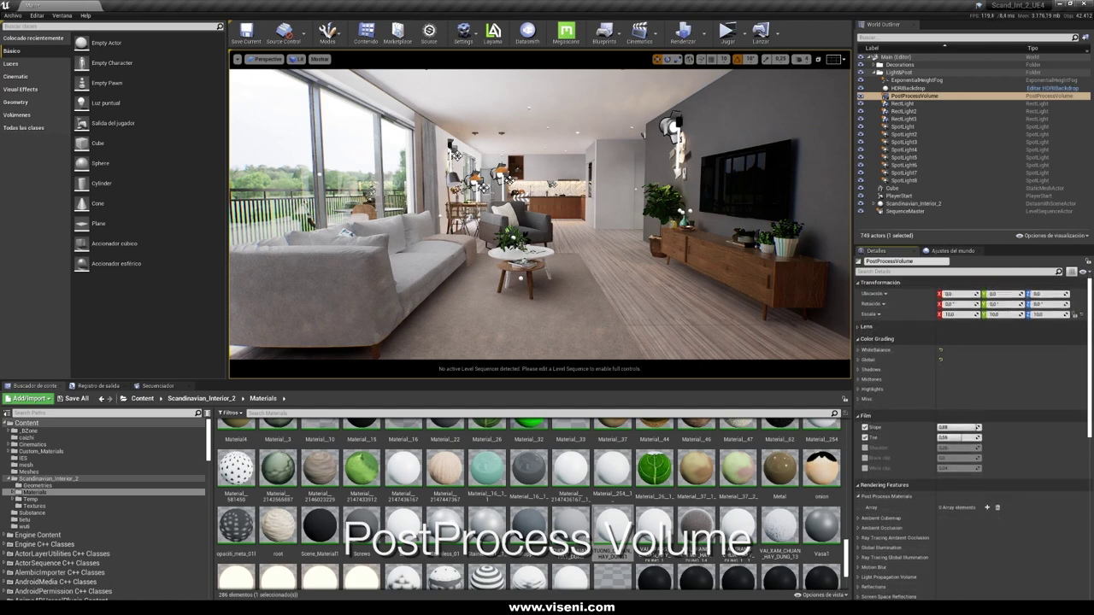
- Expand the volume's Ray Tracing Ambient Occlusion settings and show the ambient occlusion buffer visualization in the viewport
scroll(863, 401, down, 3)
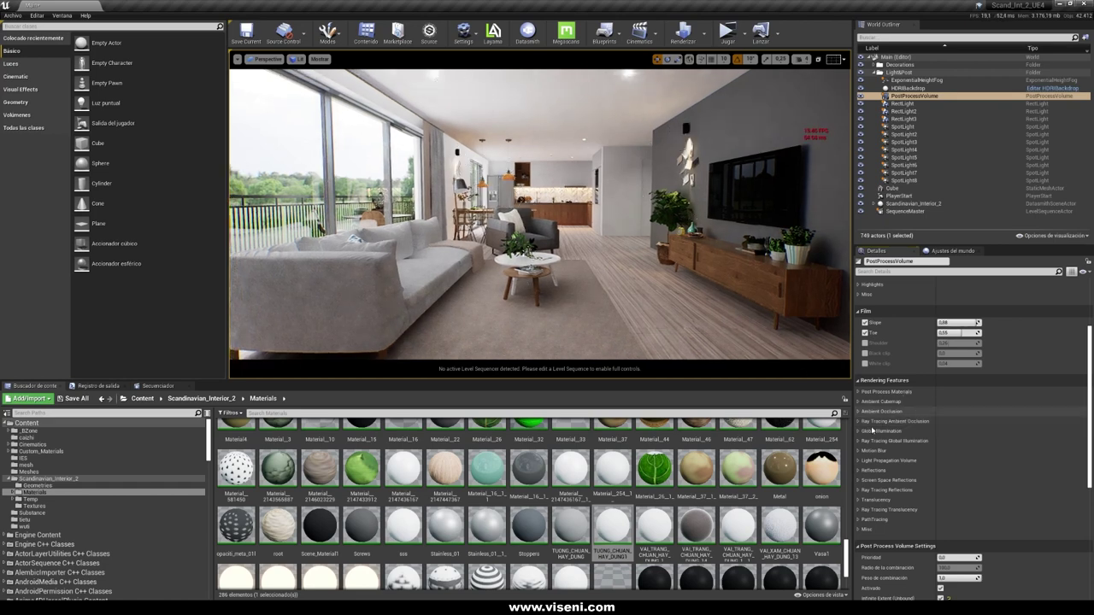
click(859, 422)
click(296, 59)
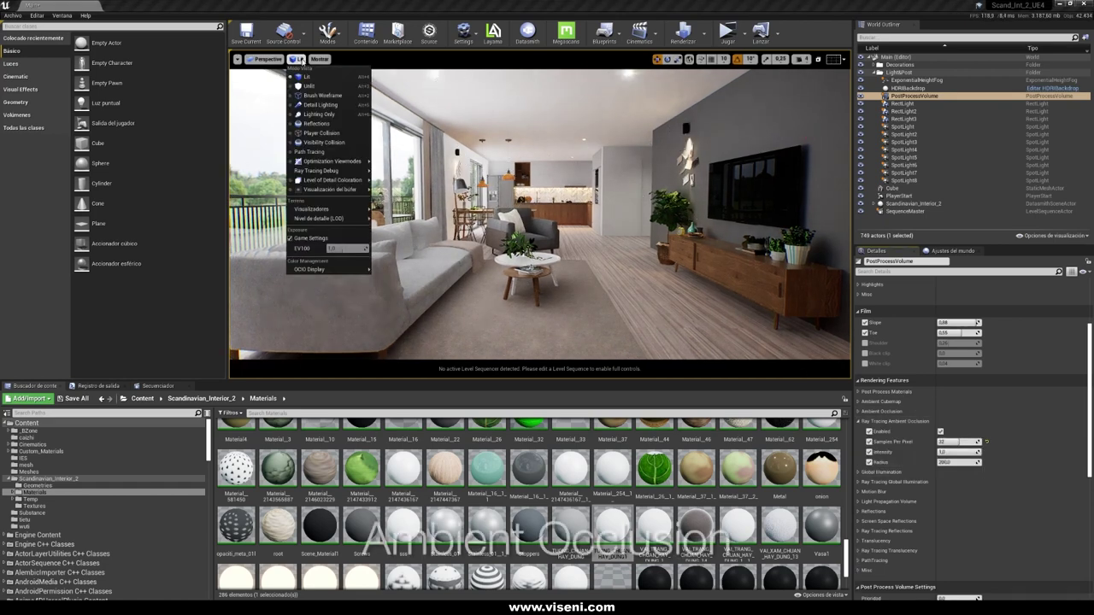
mouse_move(340, 195)
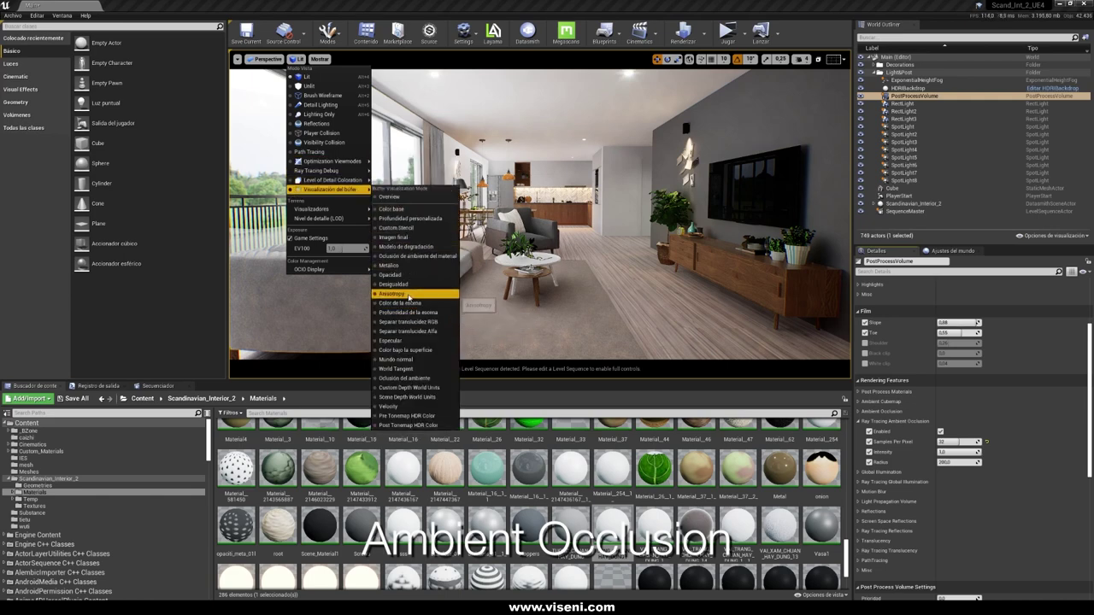
click(418, 377)
mouse_move(539, 213)
mouse_down()
mouse_move(539, 260)
mouse_move(541, 224)
mouse_up()
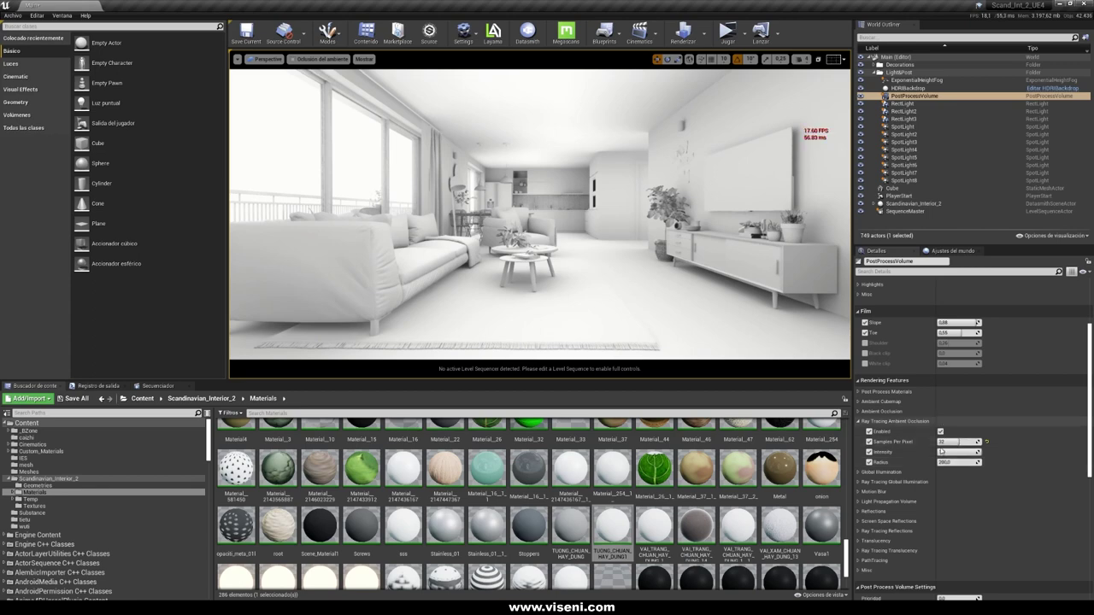
- Disable and re-enable Ray Tracing Ambient Occlusion on the PostProcessVolume to compare the shading in the living room
click(941, 432)
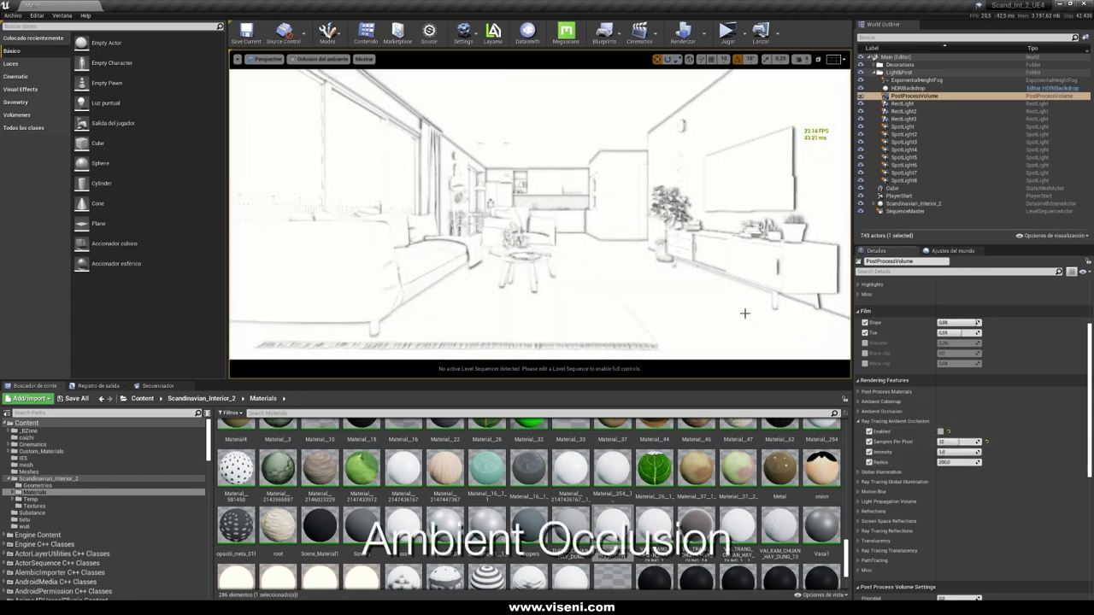
mouse_move(745, 304)
right_down()
mouse_move(675, 304)
mouse_move(757, 297)
right_up()
click(941, 432)
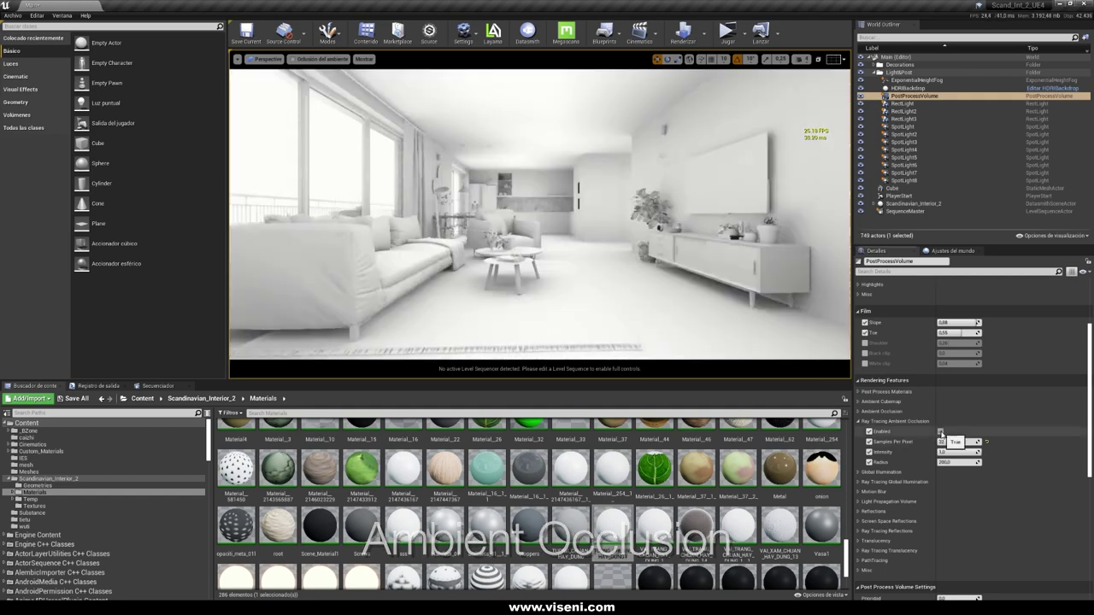
right_drag(689, 293, 671, 299)
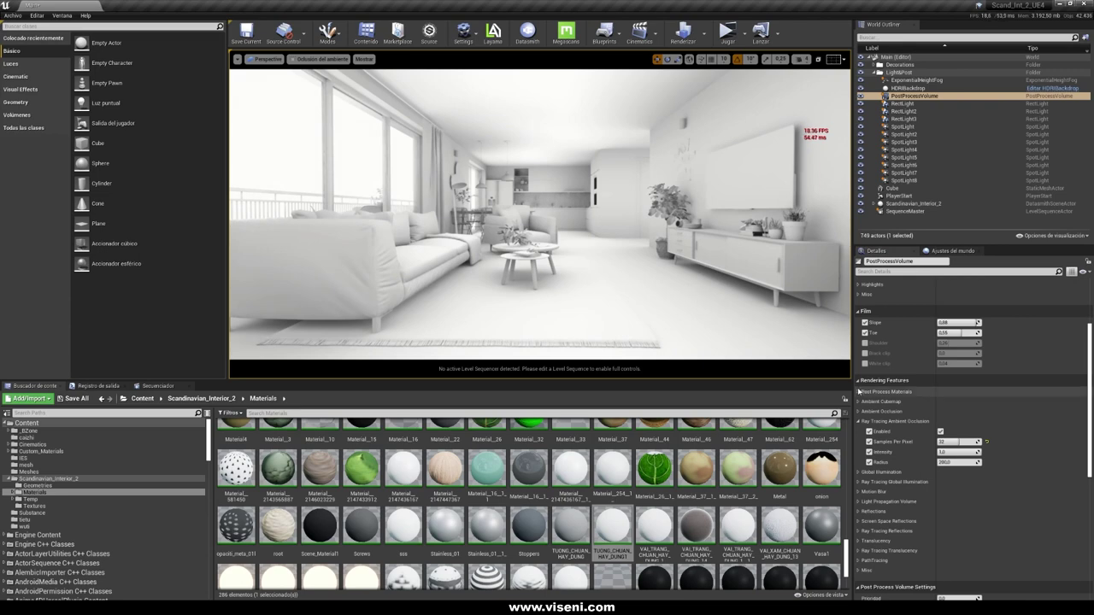
drag(725, 313, 618, 243)
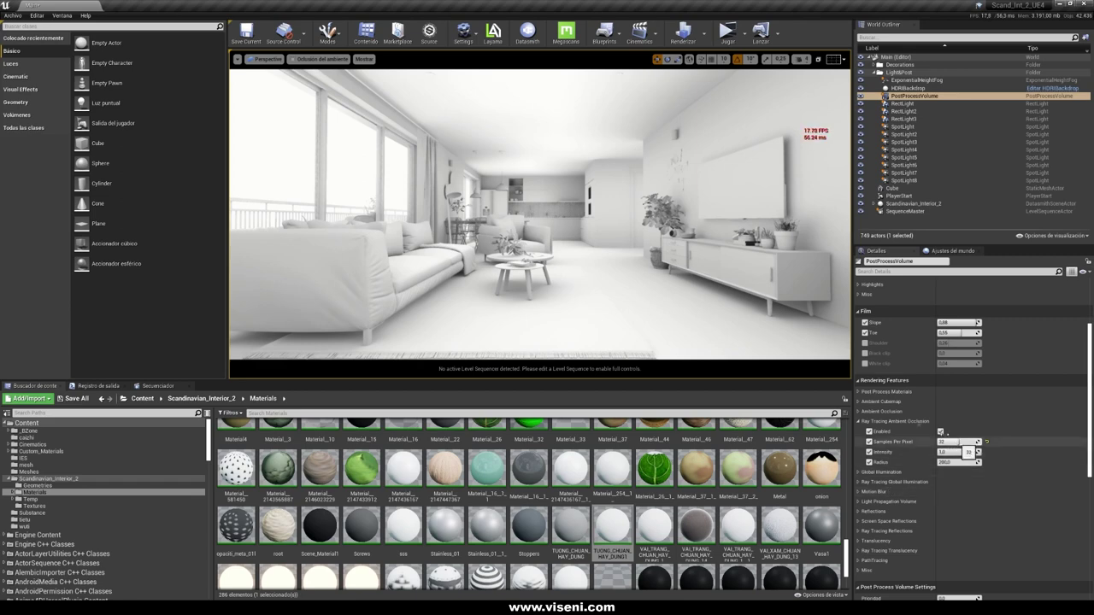
- Set the ray-traced ambient occlusion Samples Per Pixel to 1 and inspect the plants on the TV cabinet up close
key(w)
right_drag(752, 291, 833, 291)
right_drag(634, 252, 692, 254)
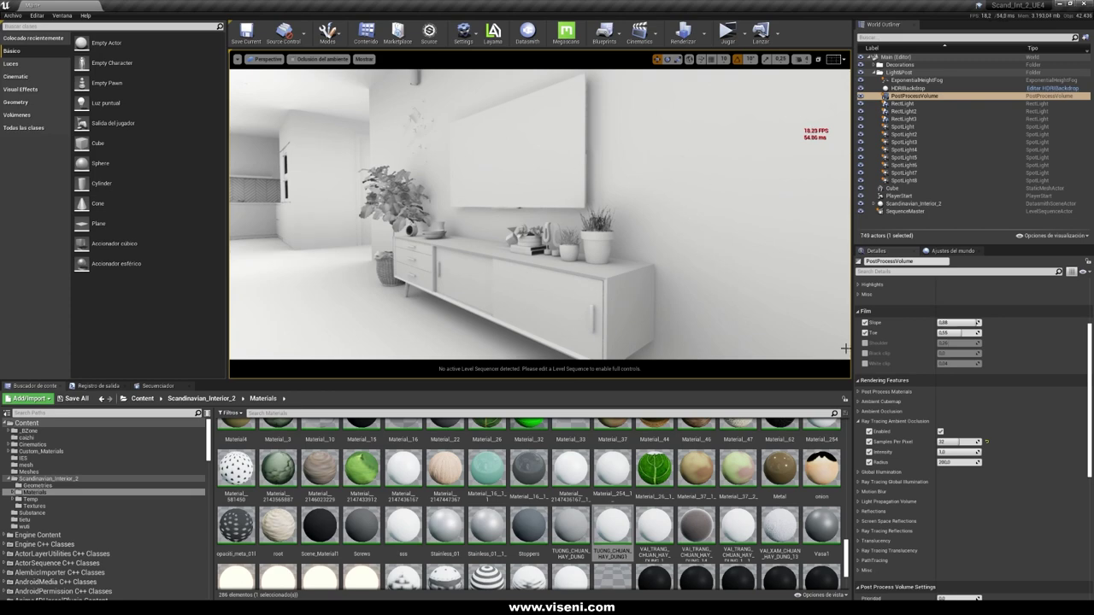
right_drag(578, 268, 752, 183)
click(972, 442)
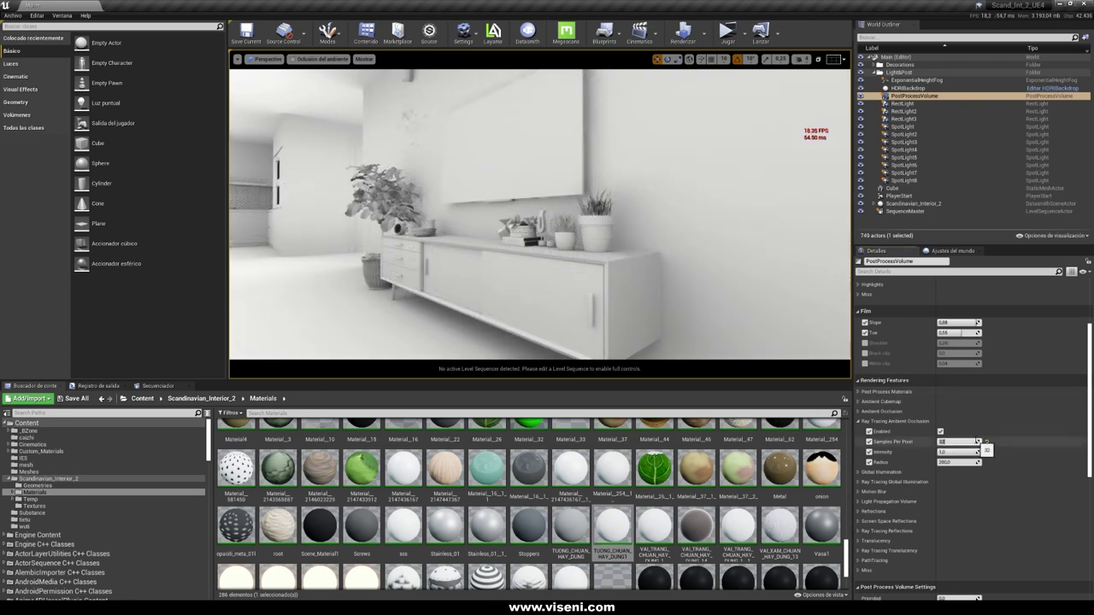
key(w)
right_drag(684, 256, 722, 263)
key(s)
right_drag(623, 250, 627, 250)
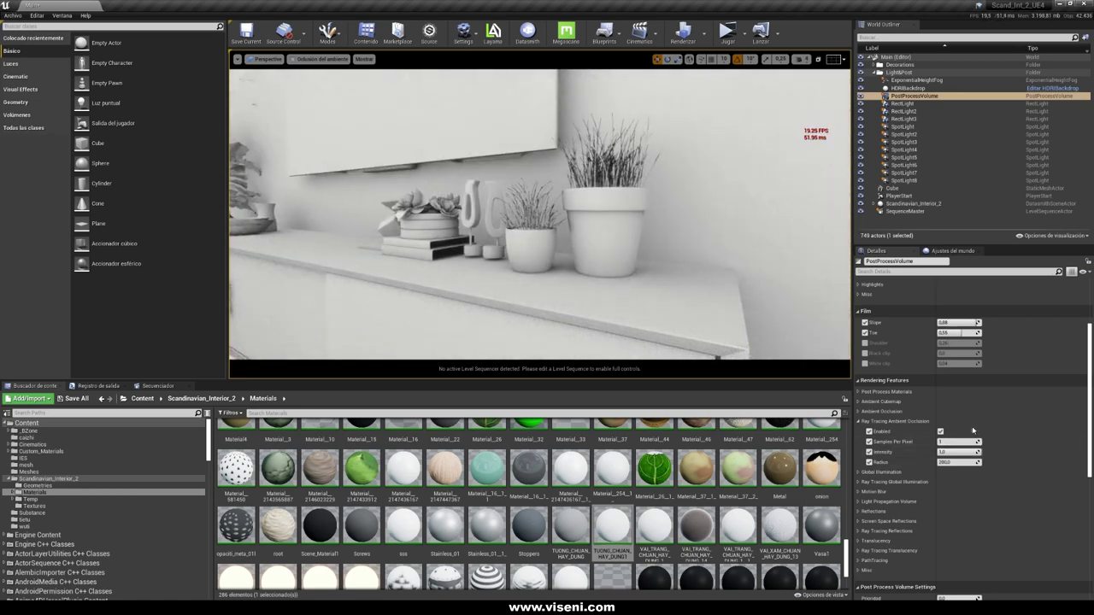
- Set the Samples Per Pixel of Ray Tracing Ambient Occlusion to 16
click(960, 440)
text(16)
key(Return)
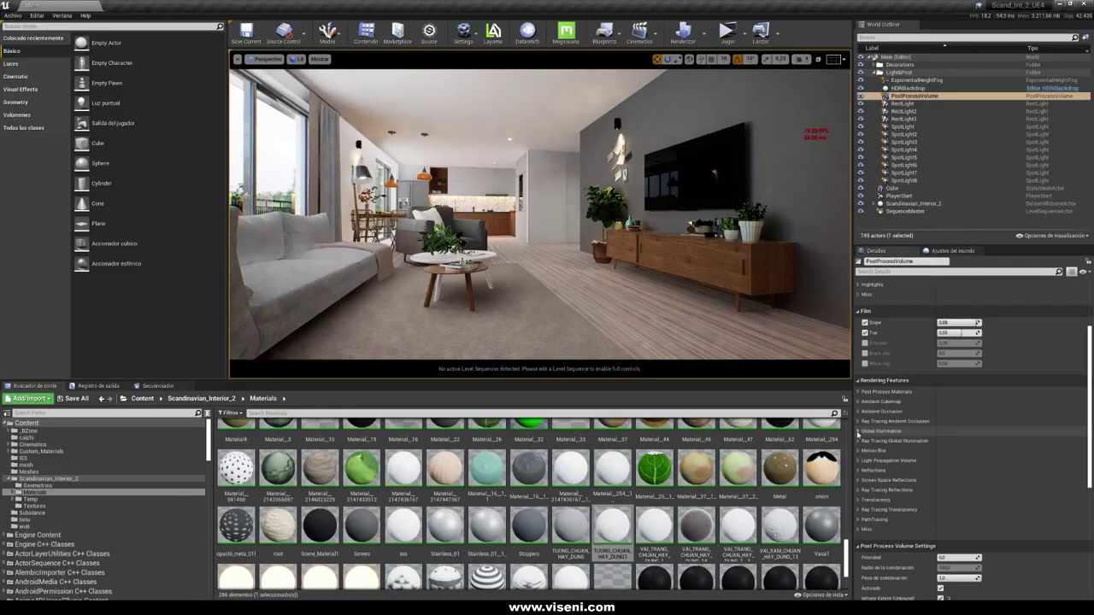
- Expand the volume's Ray Tracing Global Illumination settings and choose Final Gather as the Type
click(858, 432)
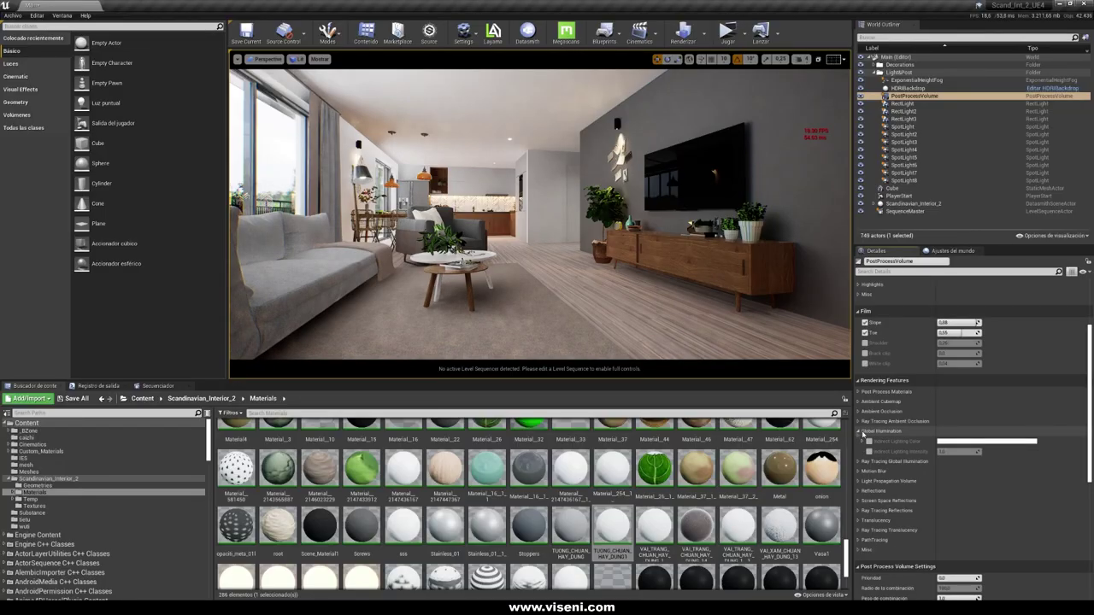
click(858, 431)
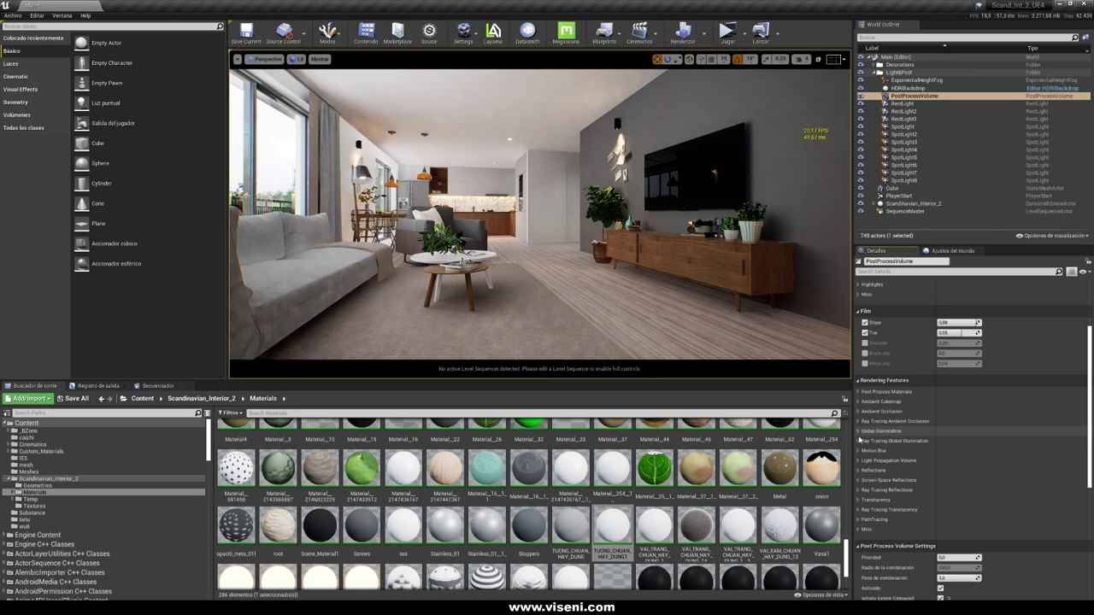
click(859, 440)
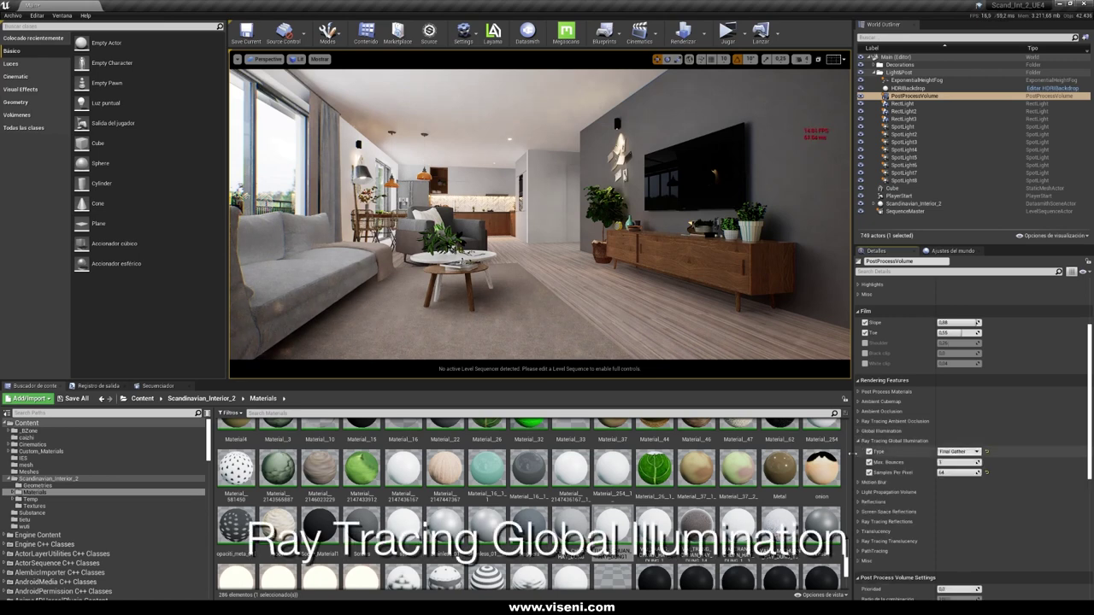
click(965, 451)
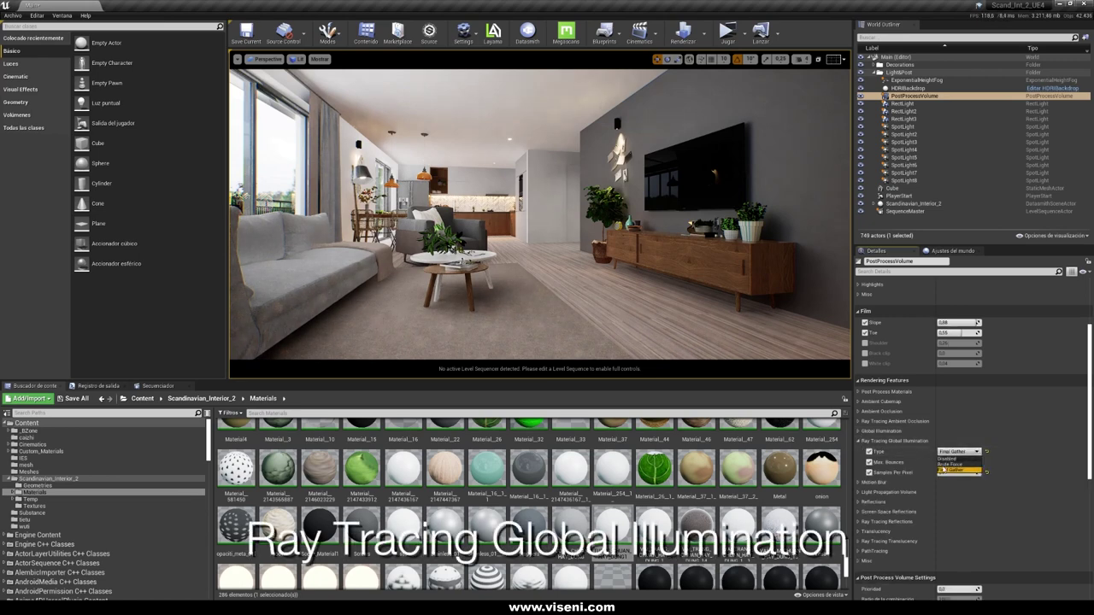
click(948, 470)
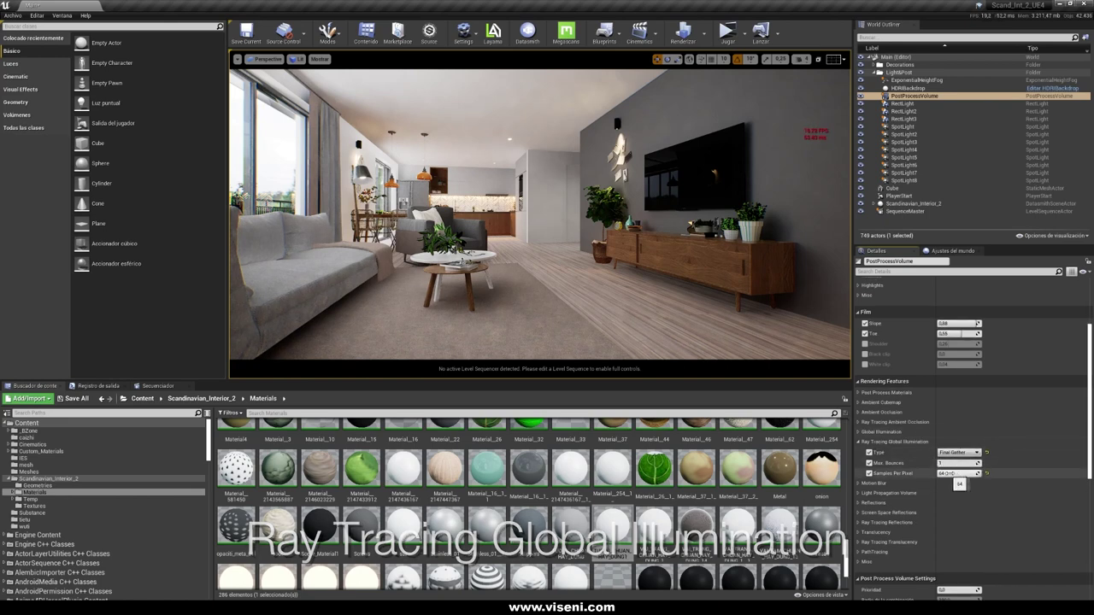
drag(658, 328, 630, 341)
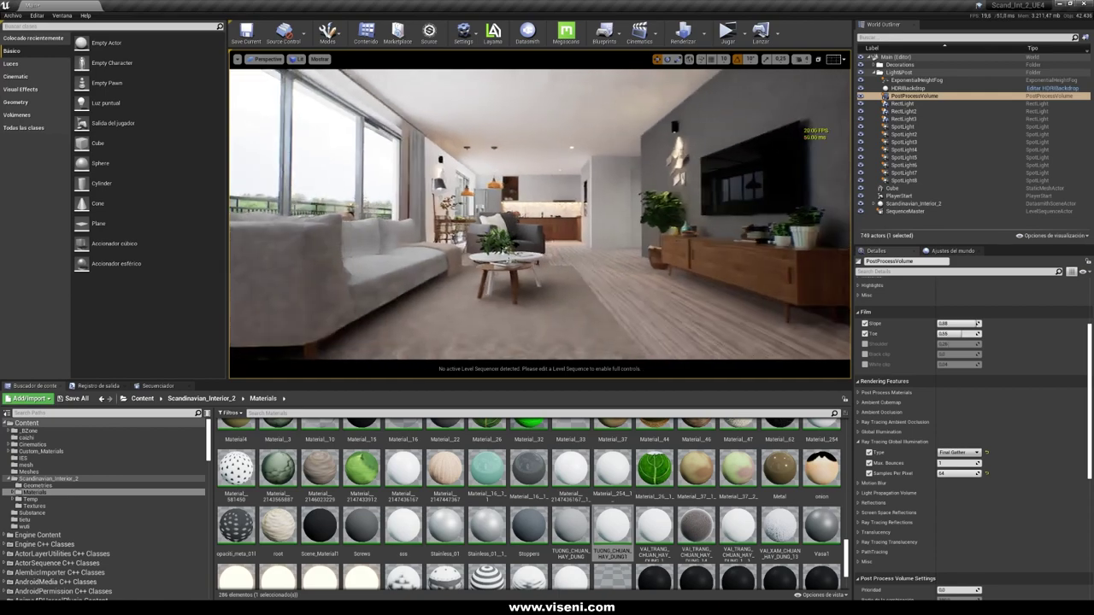
- Set the Ray Tracing Global Illumination Type to Disabled and back to Final Gather to compare the living room lighting
click(960, 453)
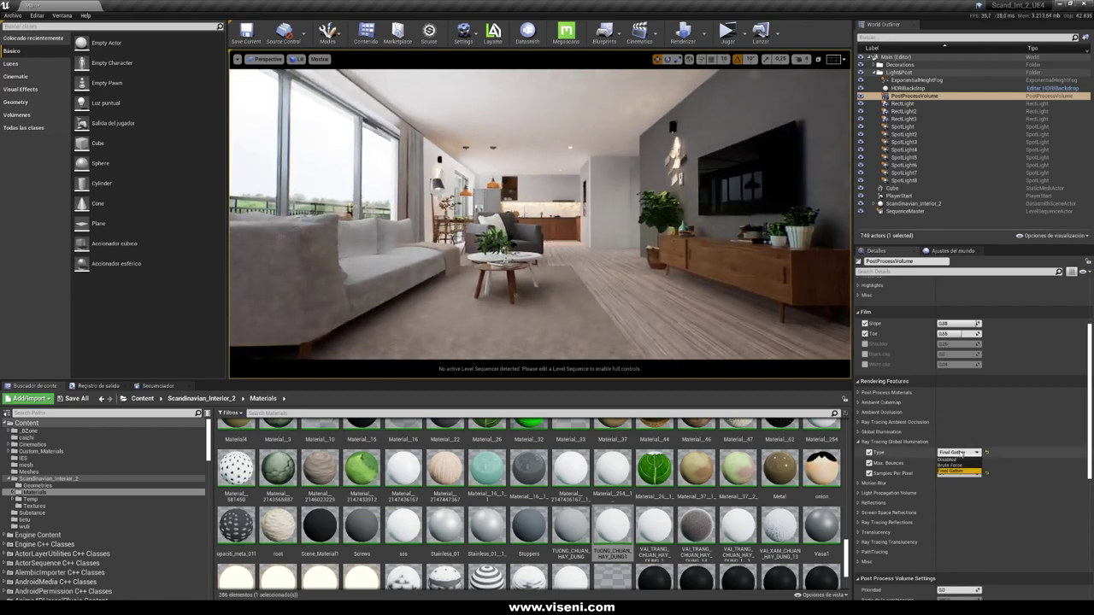
click(950, 460)
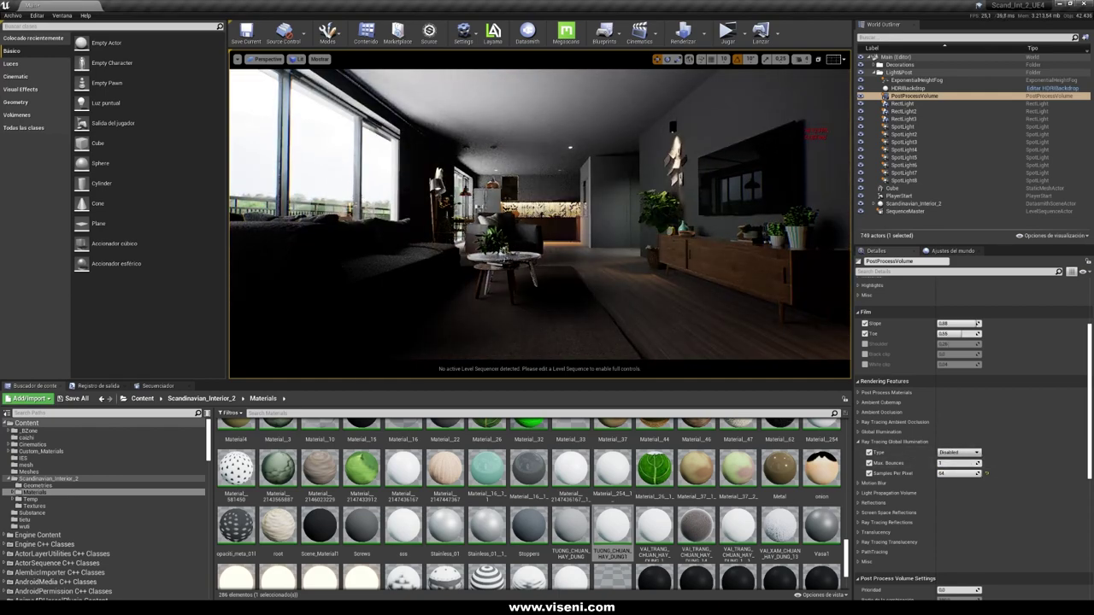
right_drag(540, 215, 617, 229)
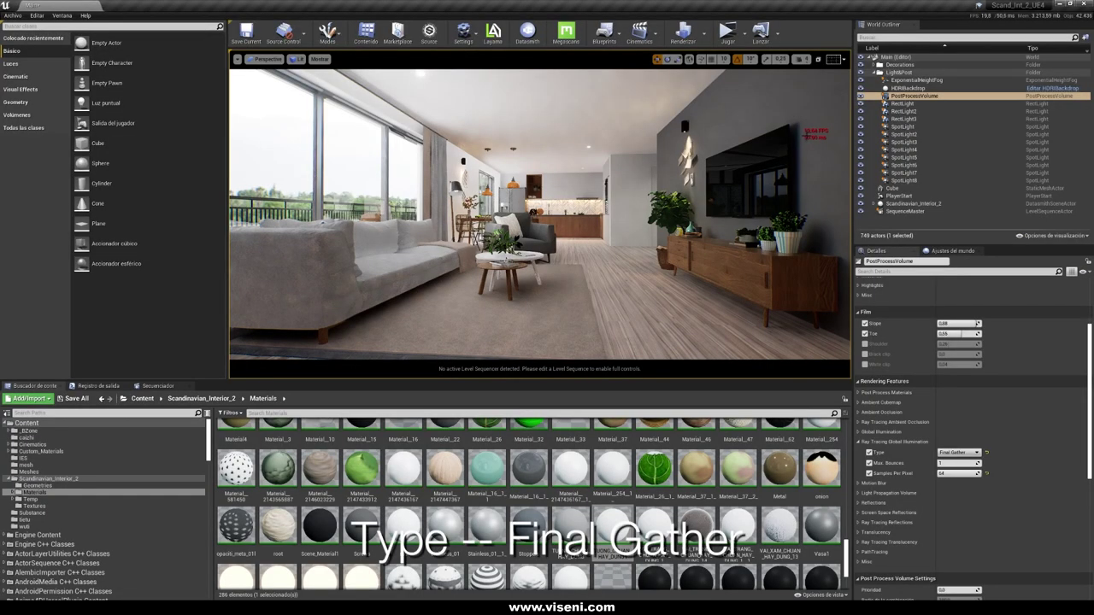
- Examine the Final Gather global illumination from several viewpoints around the sofa and TV wall
right_drag(540, 215, 557, 216)
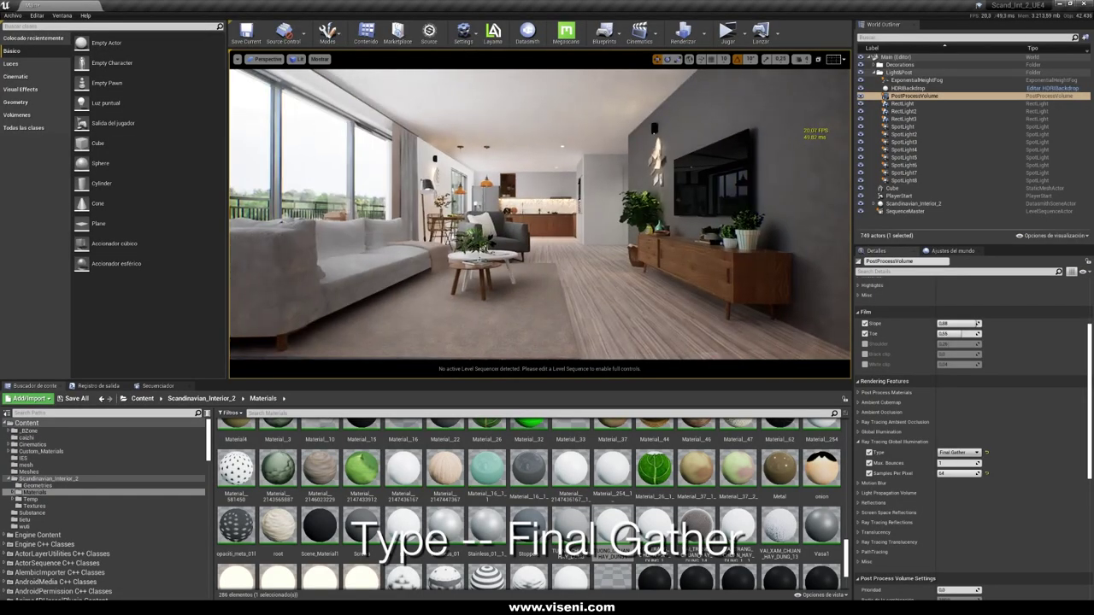
mouse_move(650, 256)
right_down()
mouse_move(461, 256)
mouse_move(615, 233)
mouse_move(496, 236)
right_up()
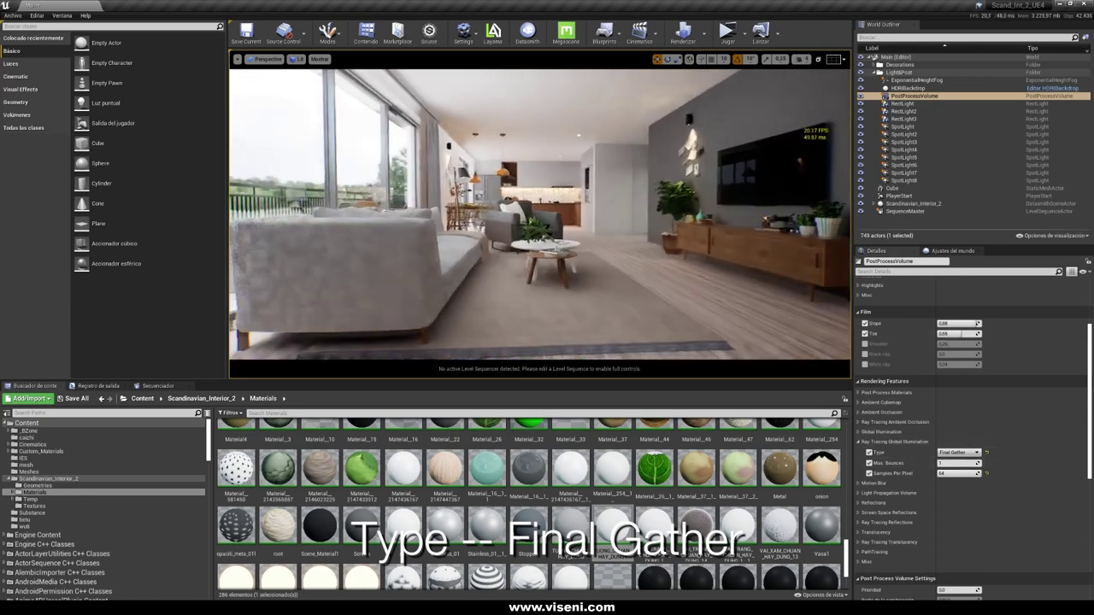
drag(590, 244, 686, 223)
right_drag(593, 179, 829, 171)
right_drag(598, 231, 446, 199)
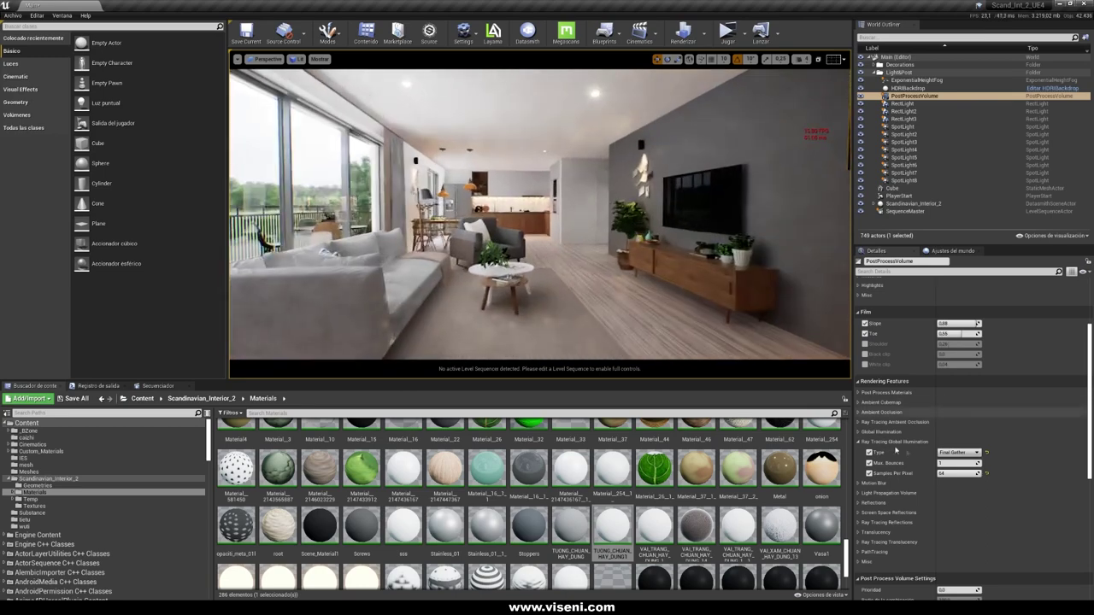
mouse_move(373, 179)
right_down()
mouse_move(433, 177)
mouse_move(384, 179)
right_up()
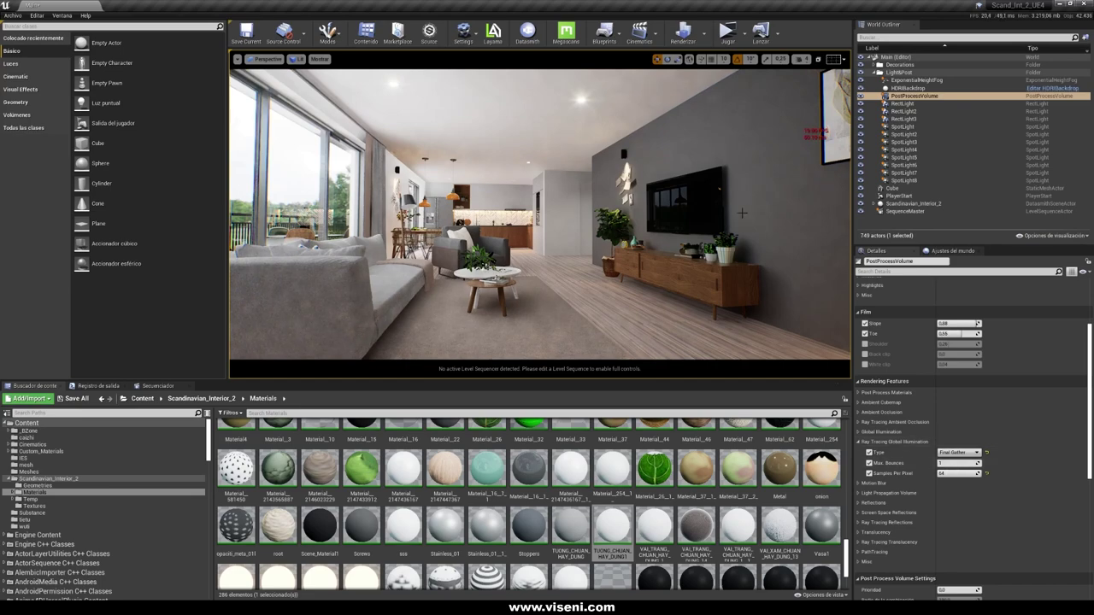
drag(681, 273, 705, 274)
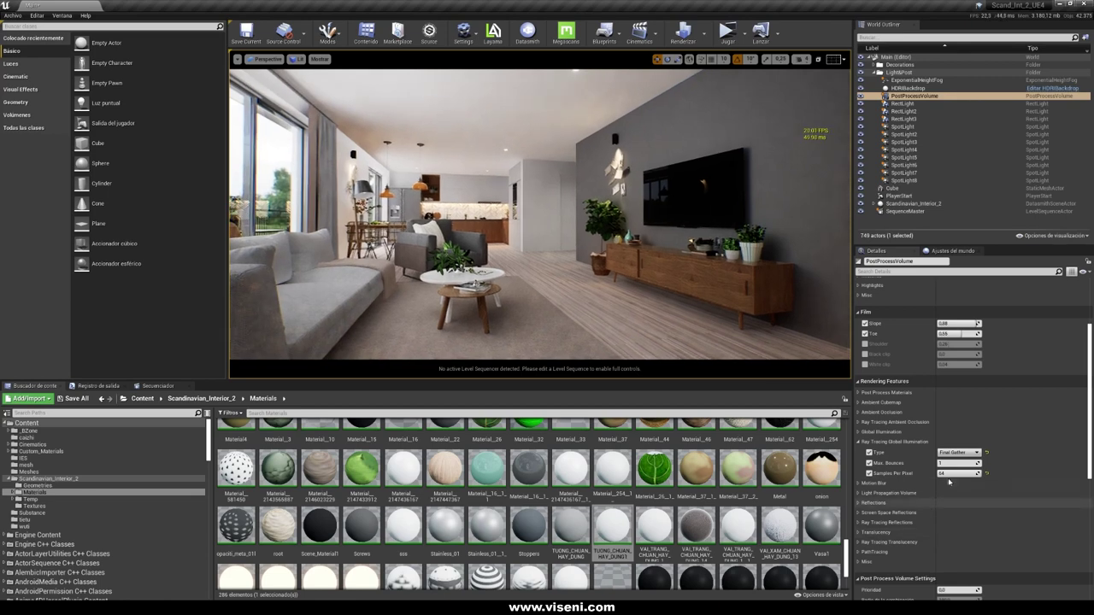
- Set the Samples Per Pixel of Ray Tracing Global Illumination to 1
click(964, 474)
text(1)
key(Return)
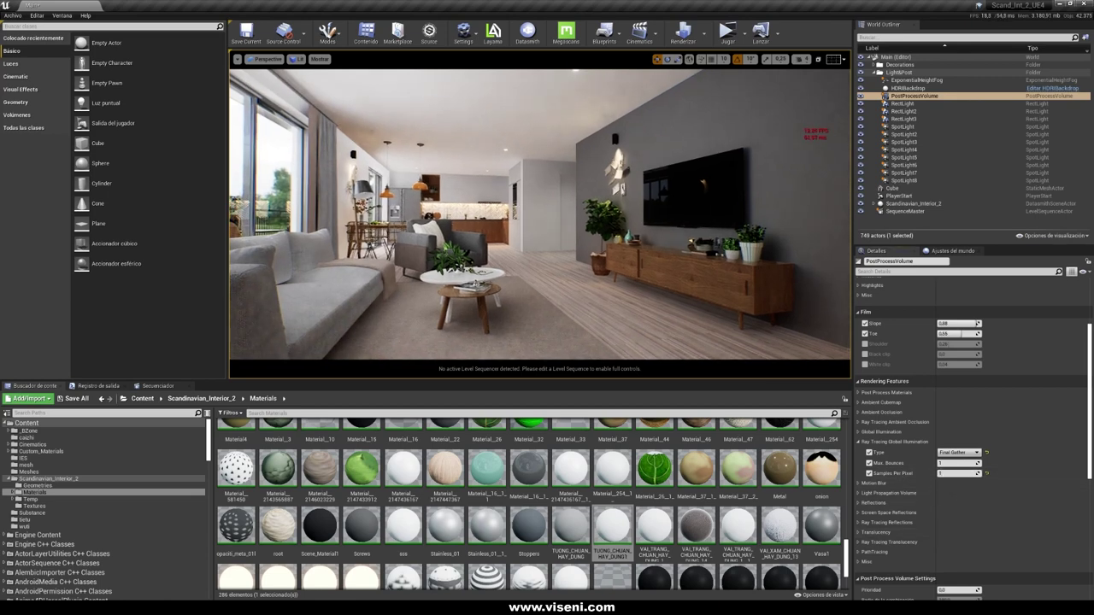
- Try global illumination Samples Per Pixel values of 16 and 4 while comparing the noise on the empty room's walls
click(955, 473)
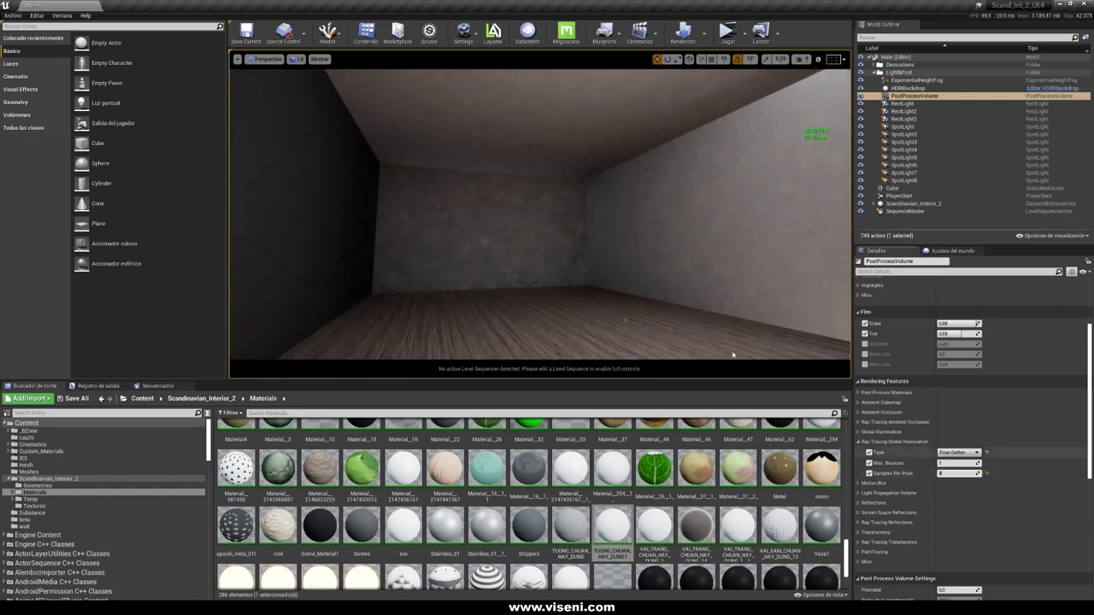
text(16)
key(Return)
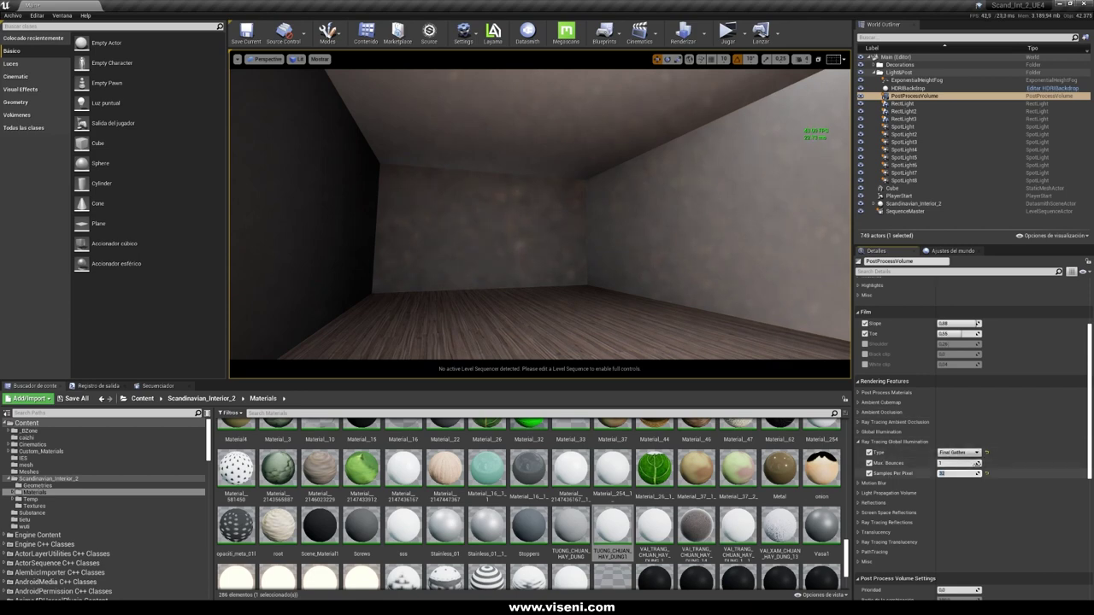
text(4)
key(Return)
click(958, 474)
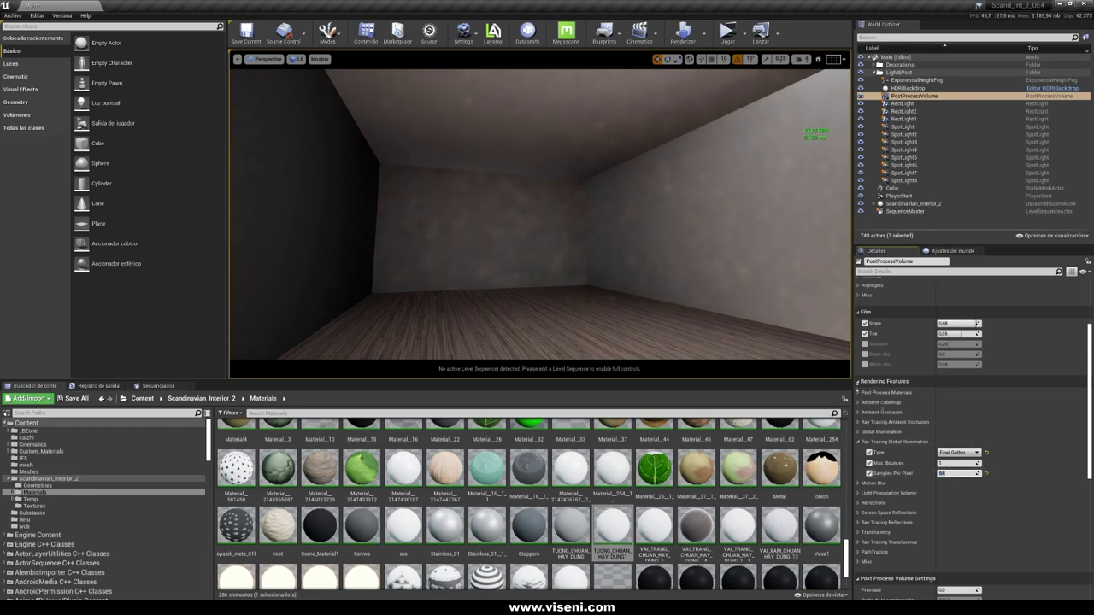
- Switch the Ray Tracing Global Illumination Type to Brute Force and inspect the lighting around the living room
click(957, 452)
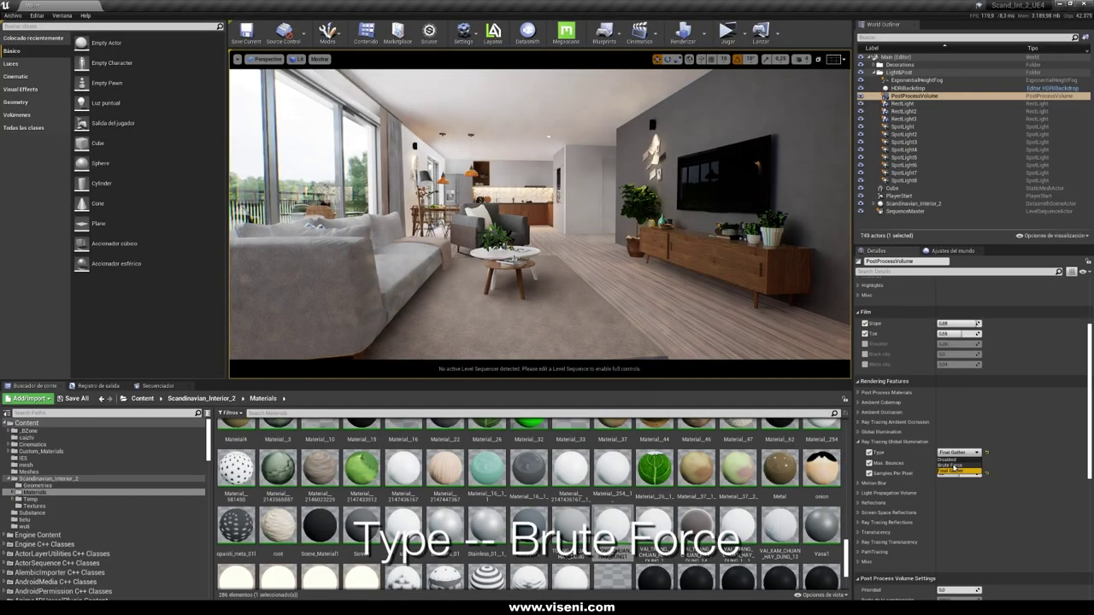
click(950, 466)
right_drag(824, 154, 1079, 157)
right_drag(871, 157, 902, 158)
right_drag(540, 214, 534, 207)
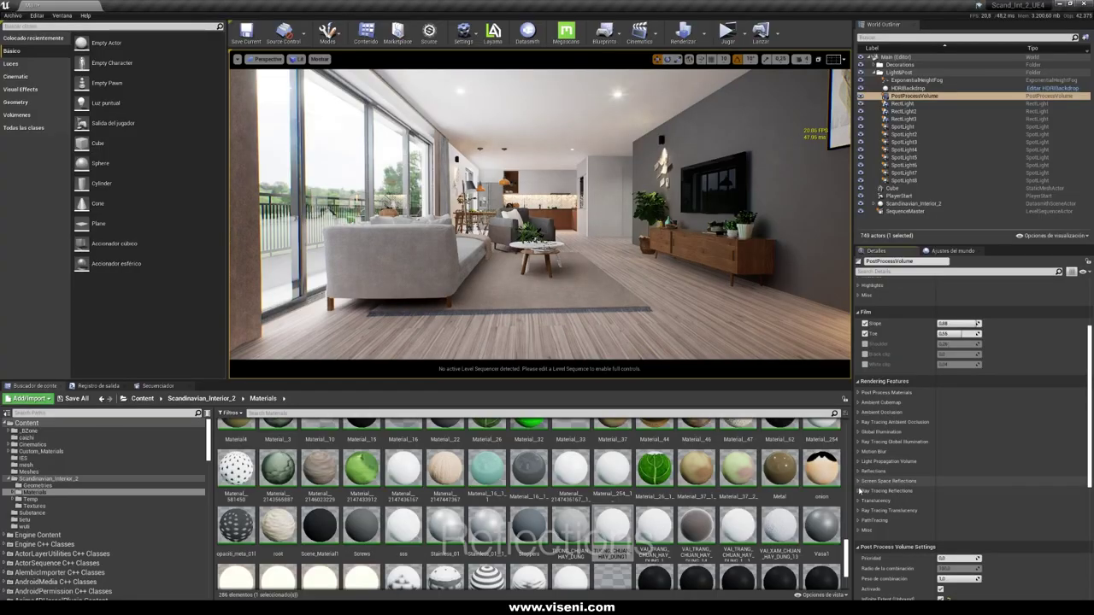
- Set the volume's Reflections Type to Screen Space and inspect the TV and the decorations on the cabinet up close
click(858, 471)
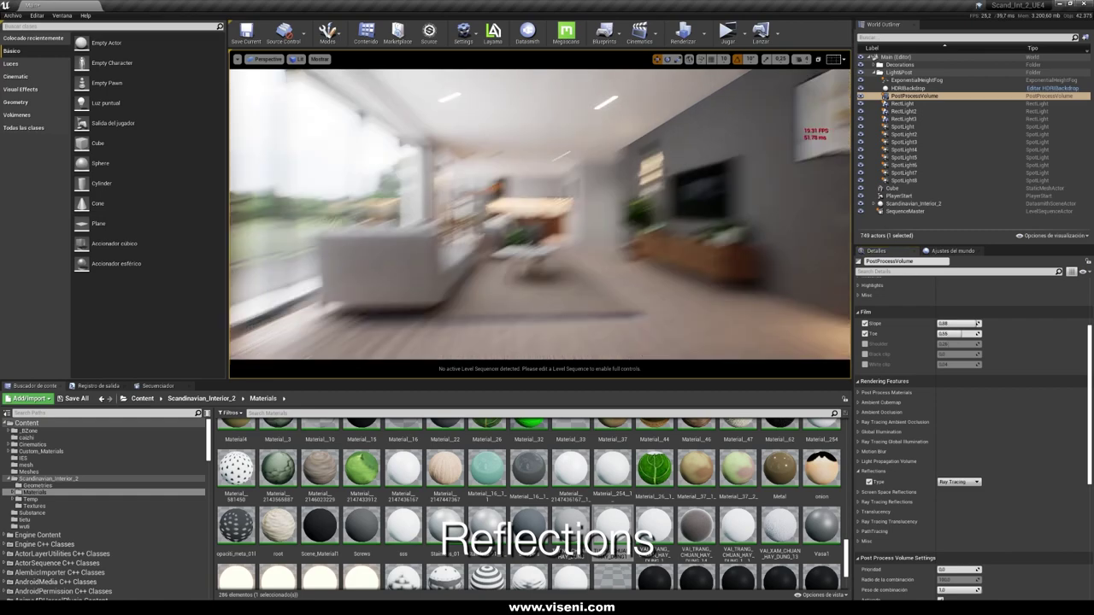
drag(656, 290, 658, 273)
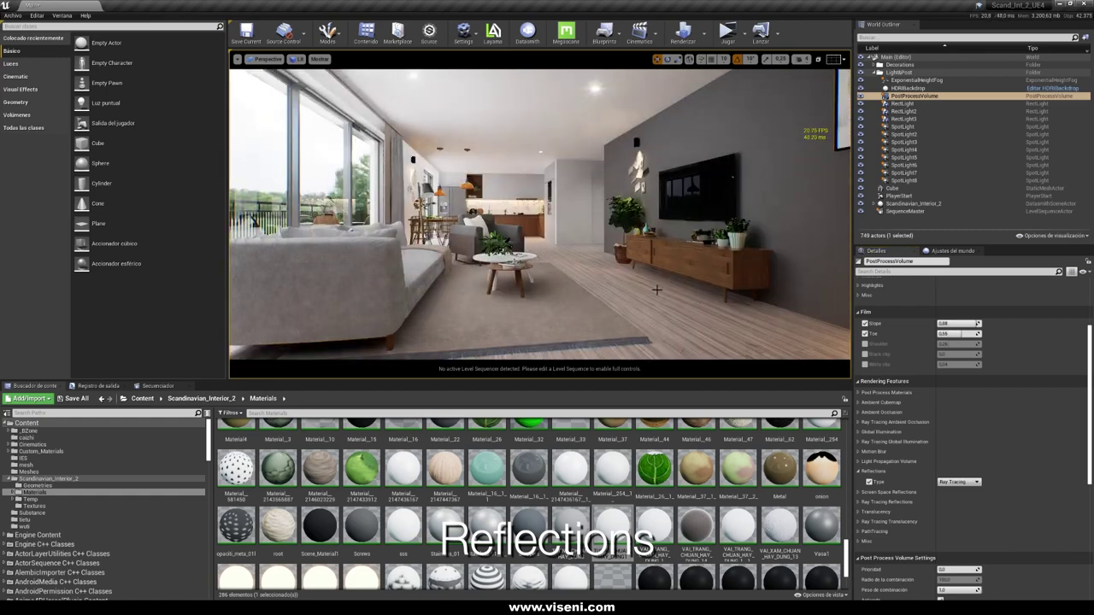
click(958, 482)
click(958, 490)
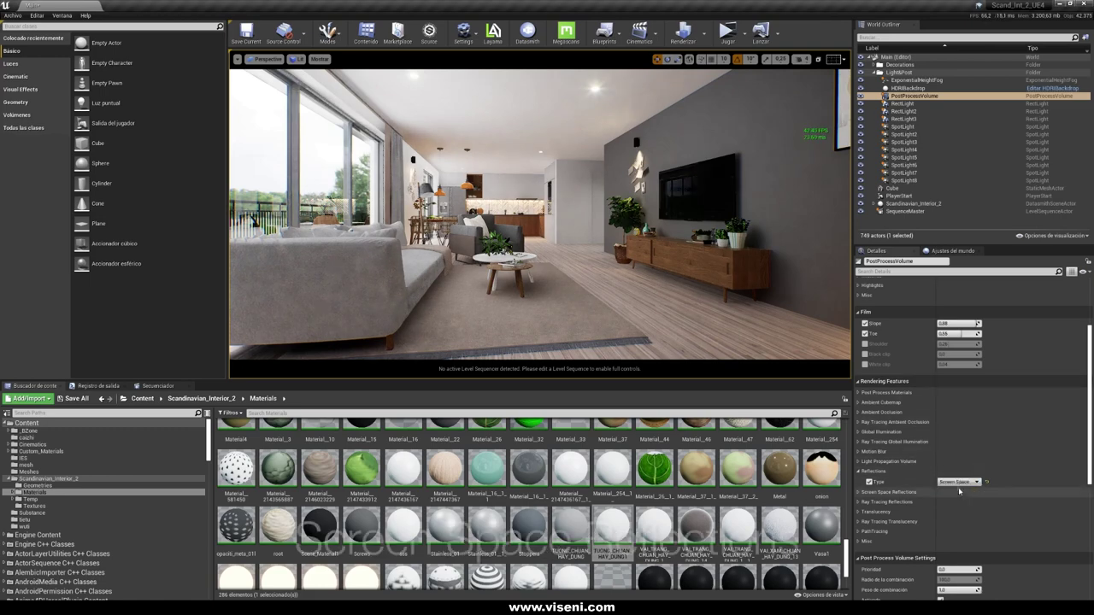
drag(656, 282, 700, 214)
right_drag(467, 84, 467, 84)
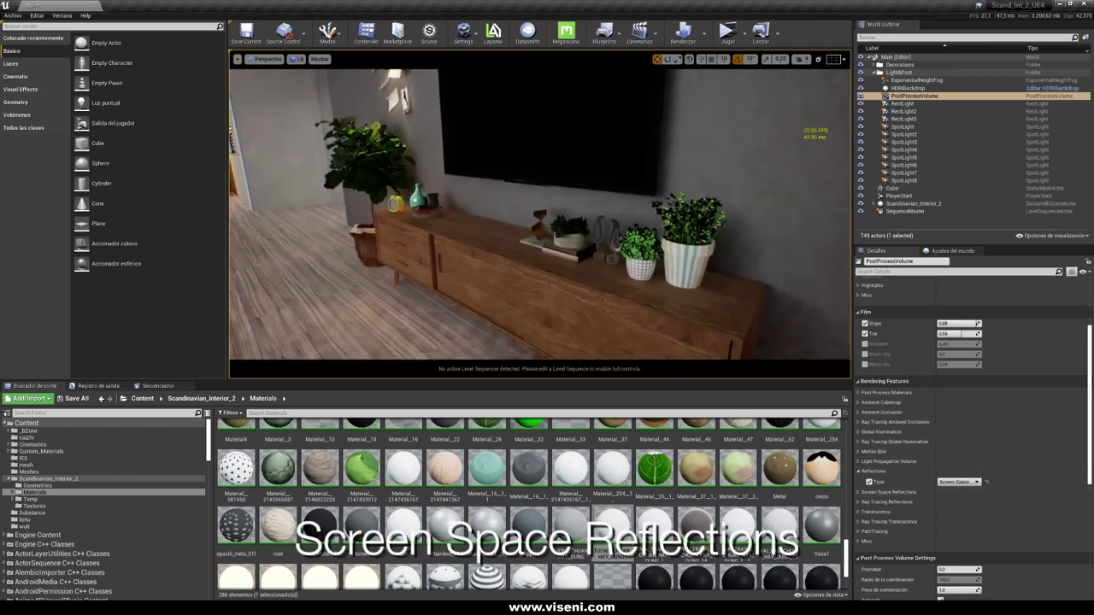
right_drag(735, 291, 790, 291)
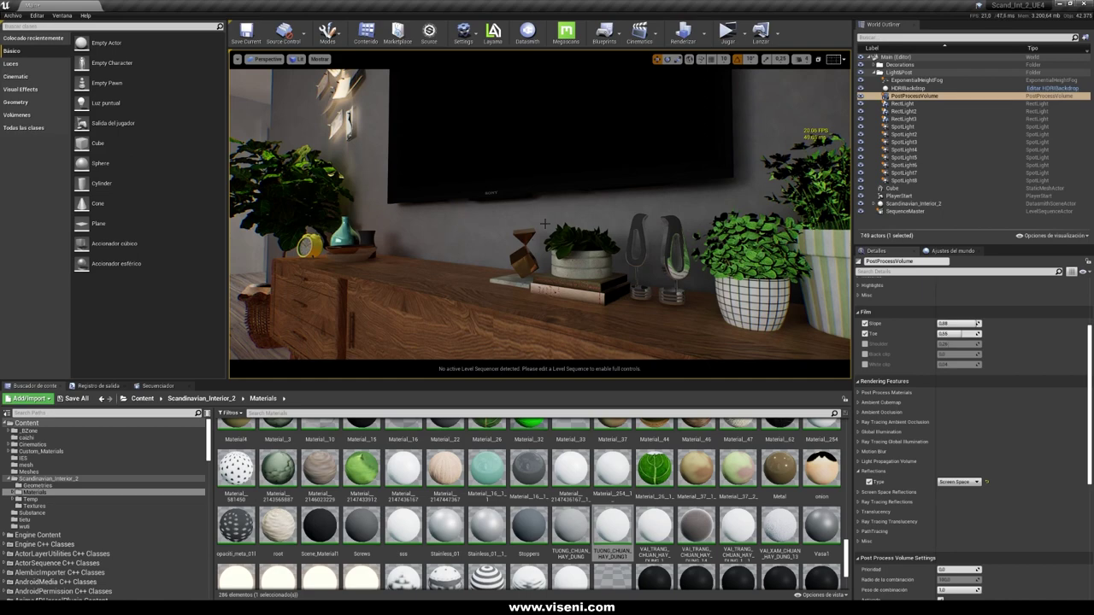
- Set the Reflections Type to Ray Tracing and inspect the reflections on the TV screen and metal ornaments
click(959, 481)
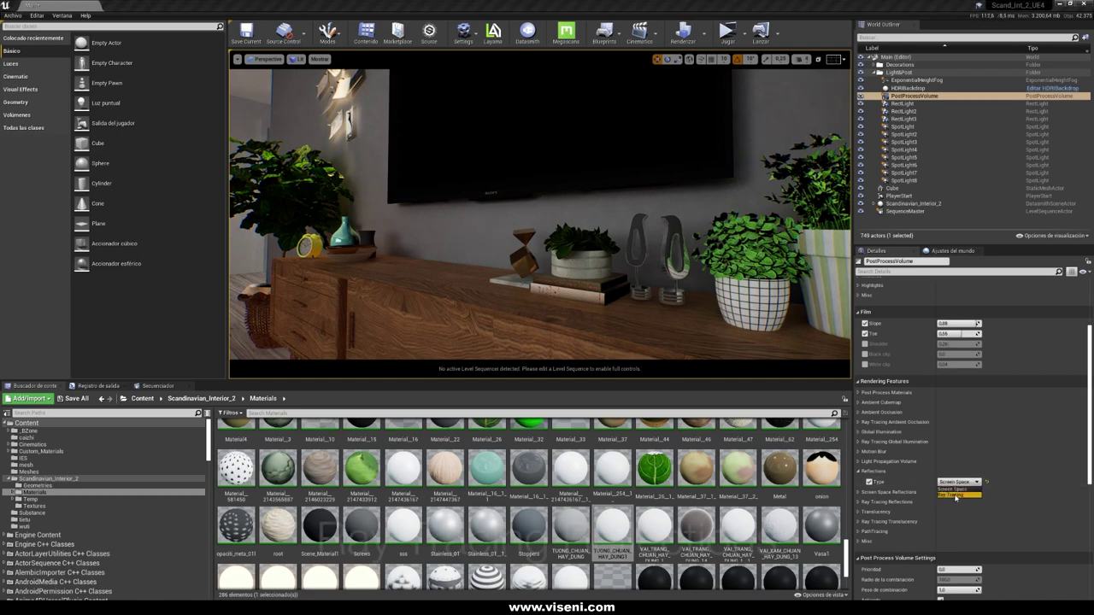
click(957, 500)
right_drag(794, 316, 808, 312)
right_drag(699, 331, 698, 331)
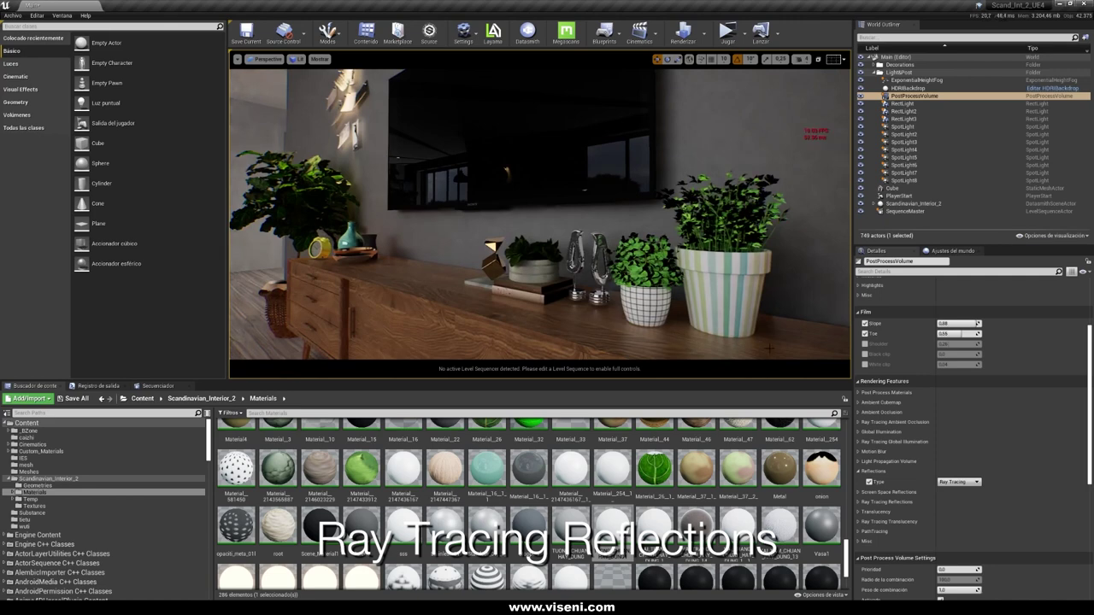
- Toggle the Reflections Type to Screen Space and back to Ray Tracing to compare the reflections on the TV
click(959, 481)
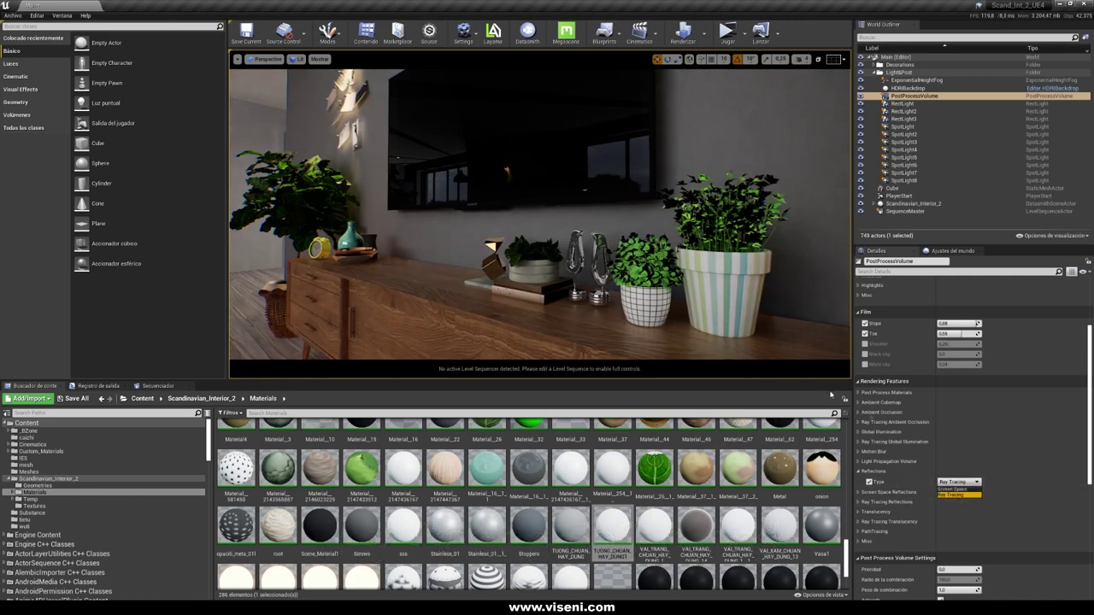
click(951, 488)
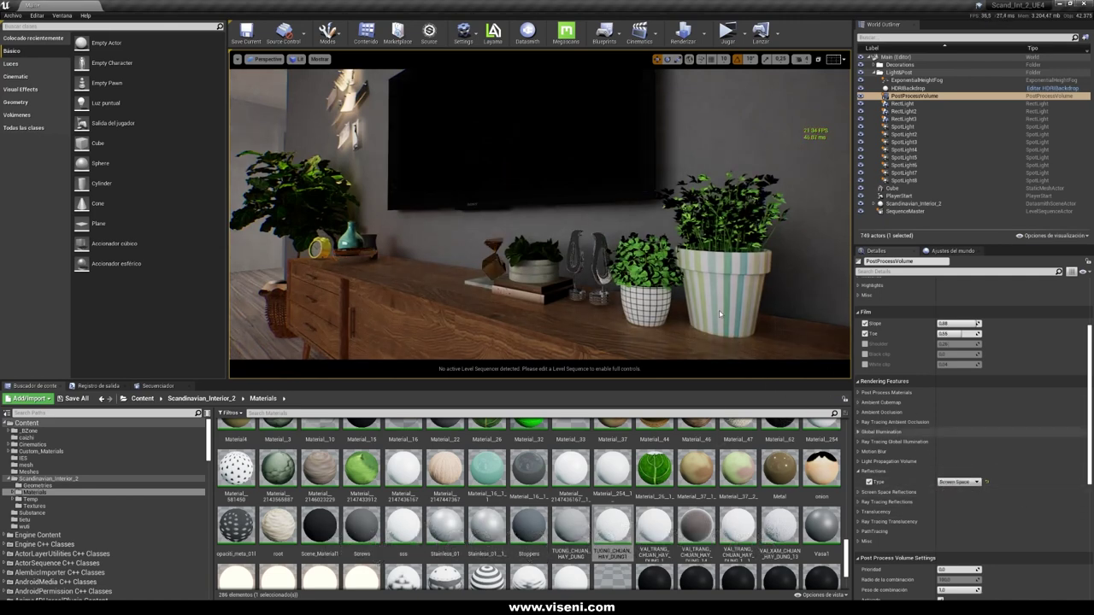
click(955, 483)
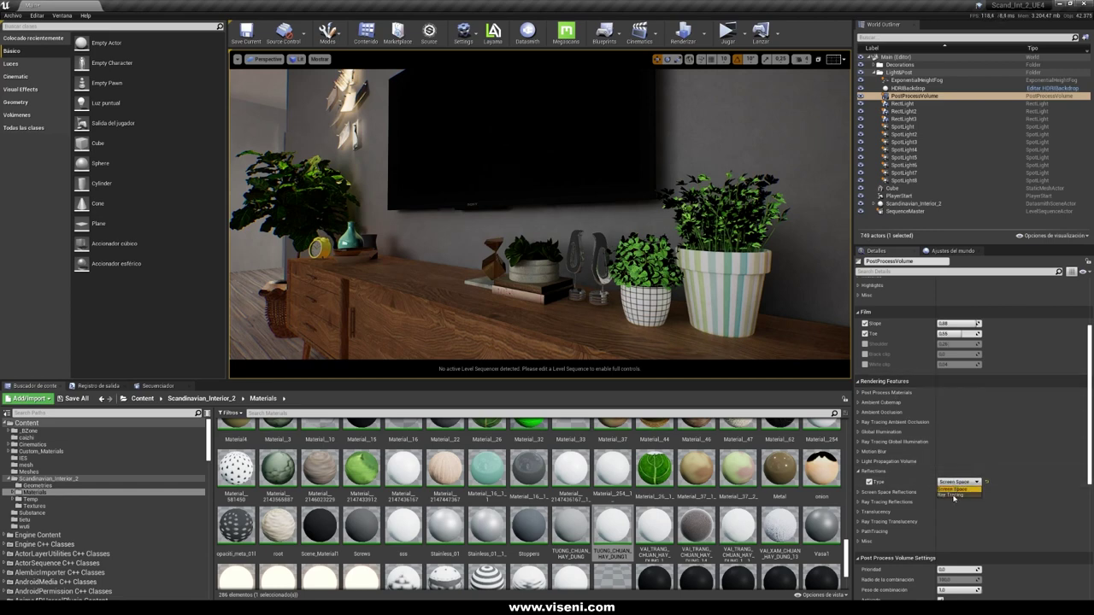
click(950, 494)
right_drag(676, 243, 622, 224)
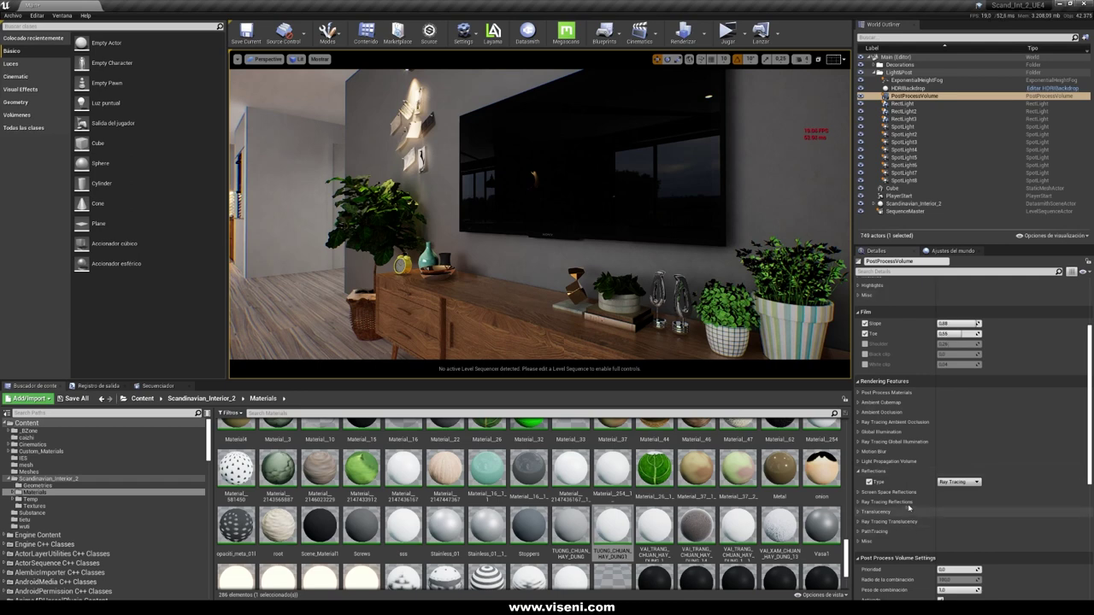
- Review the Screen Space Reflections settings, collapse them and expand the Ray Tracing Reflections settings
click(870, 470)
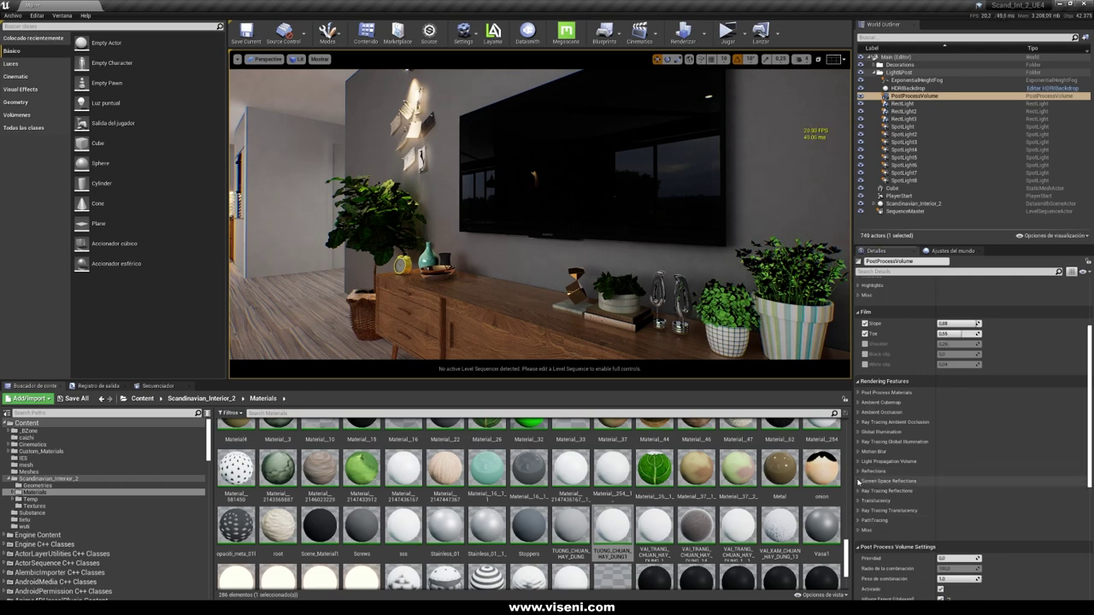
click(893, 481)
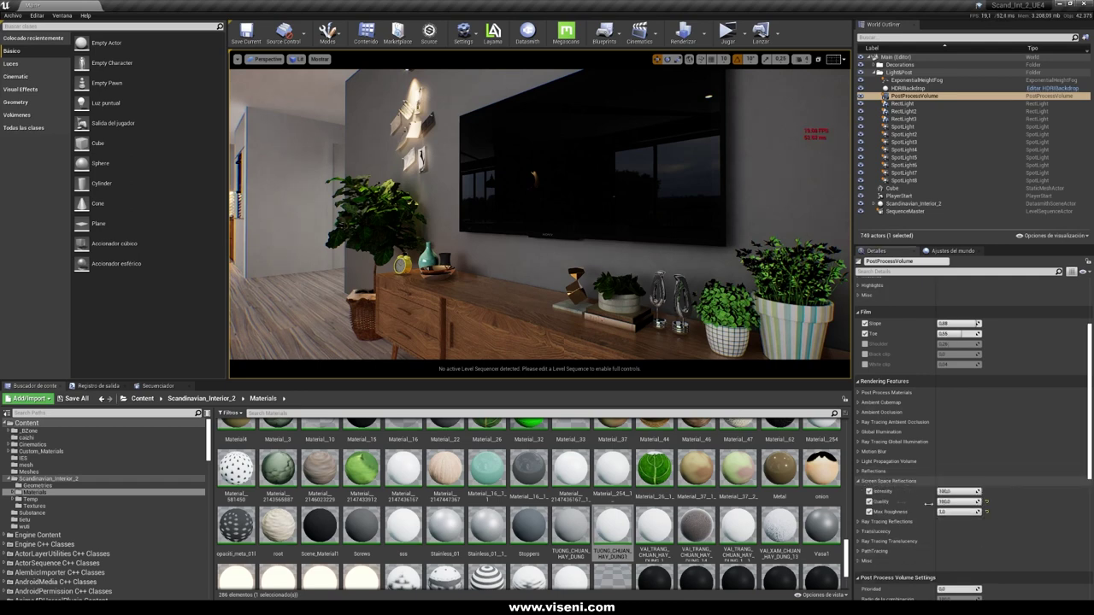
click(858, 481)
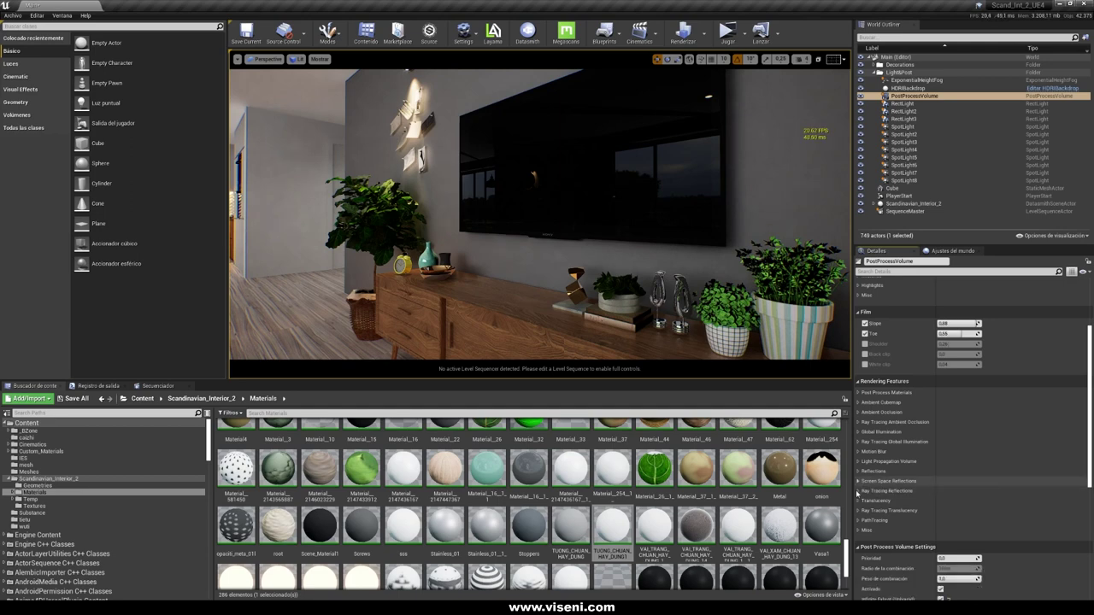
click(858, 491)
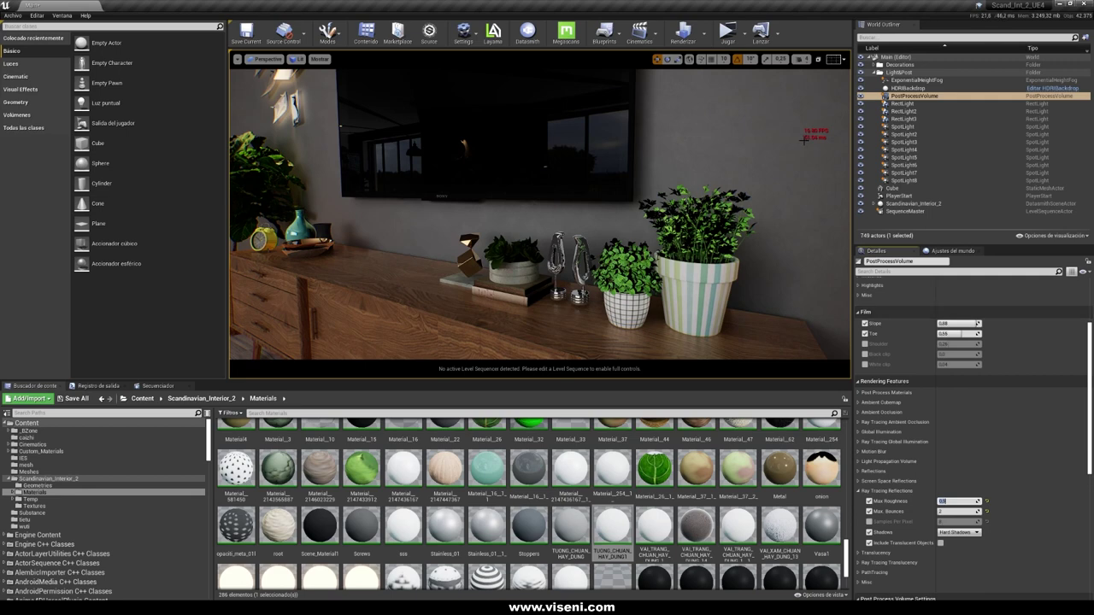
- Set the Max Roughness of the Ray Tracing Reflections to 0,6
click(949, 502)
text(0,5)
key(Return)
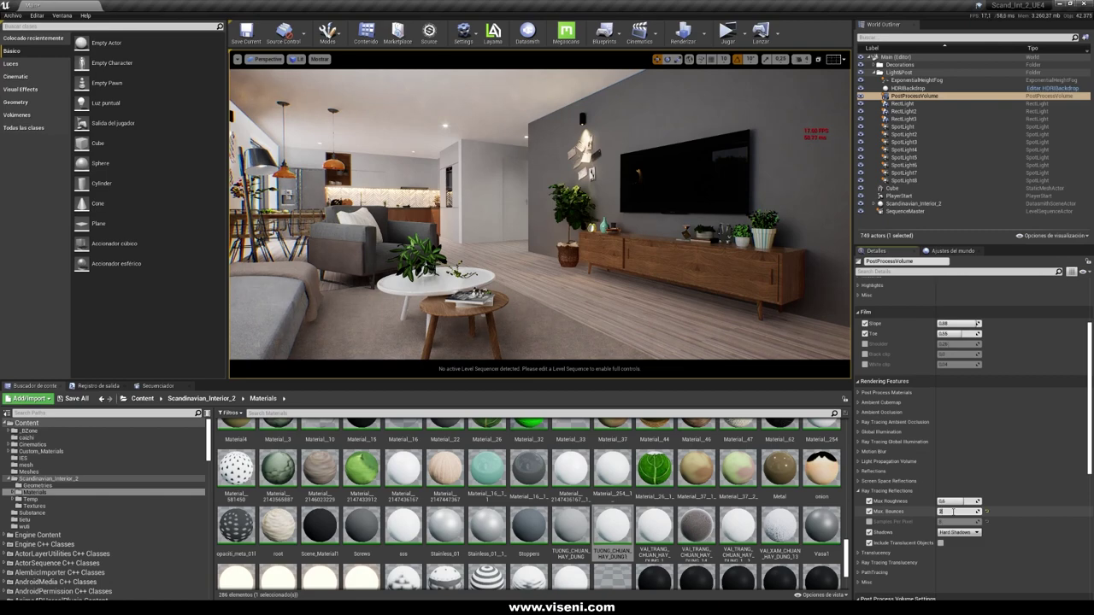
- Move close to the metal ornaments on the cabinet and set the reflections' Max Bounces to 3
mouse_move(654, 312)
right_down()
mouse_move(513, 303)
mouse_move(641, 312)
right_up()
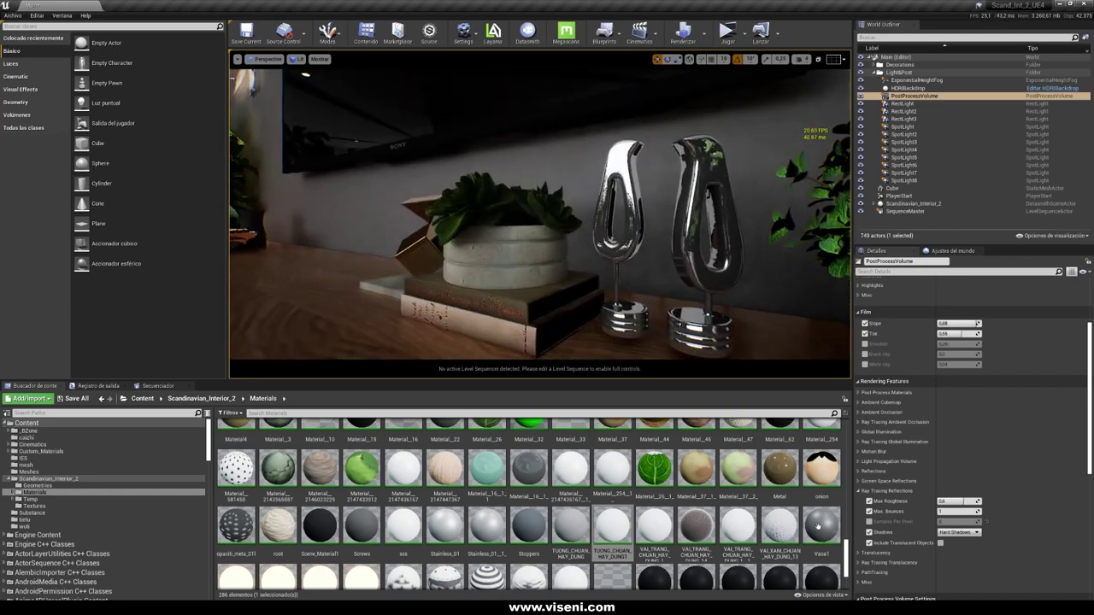
click(954, 511)
text(3)
key(Return)
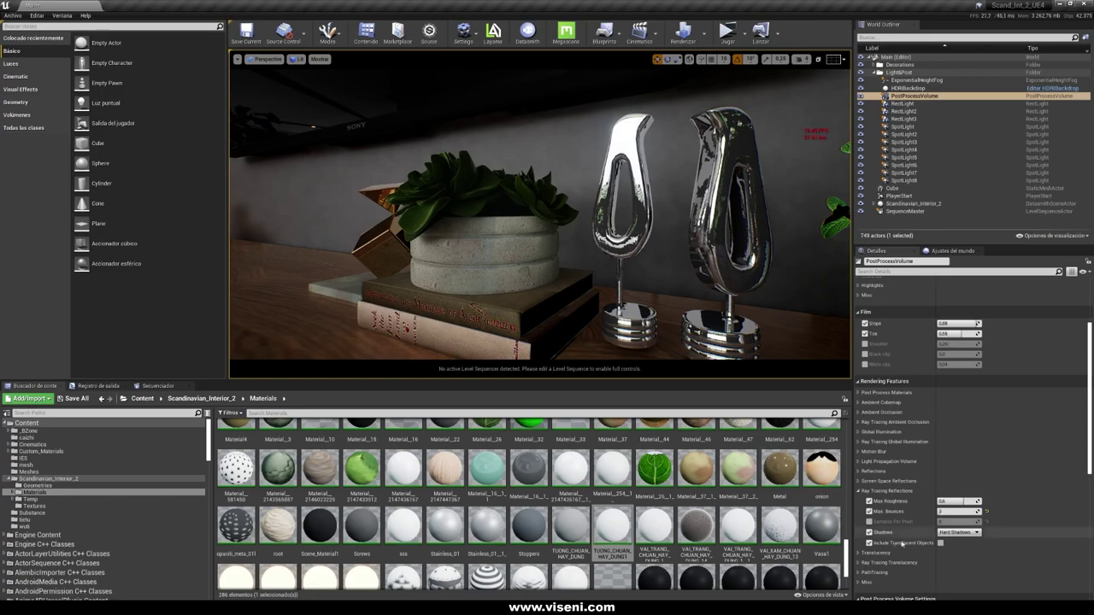
- Toggle the Samples Per Pixel override of the Ray Tracing Reflections on and off to compare reflection noise on the refrigerator
click(869, 521)
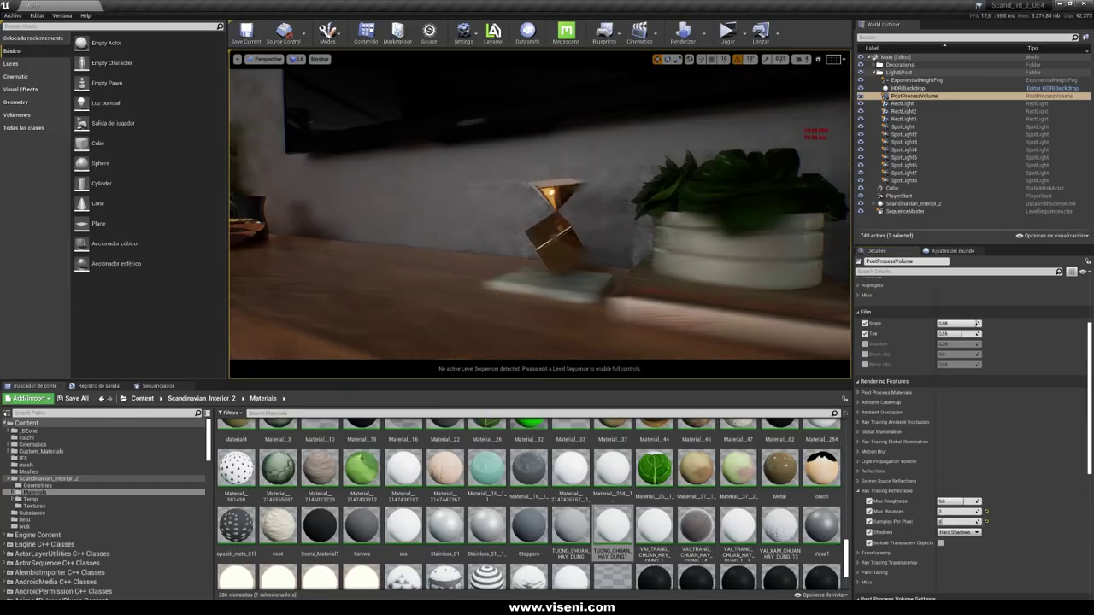
right_drag(815, 356, 521, 343)
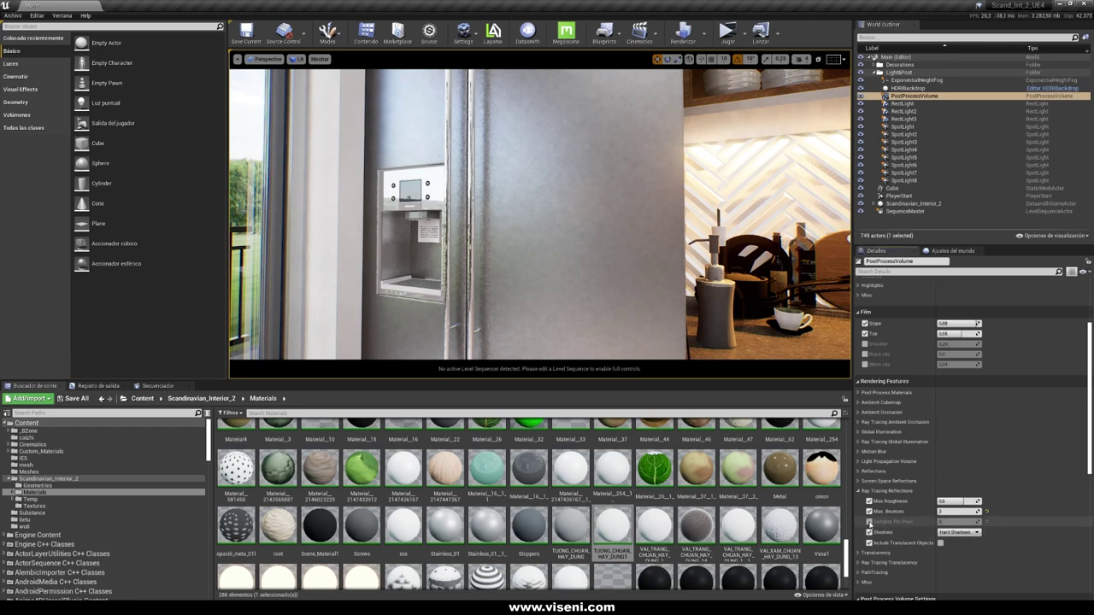
click(869, 522)
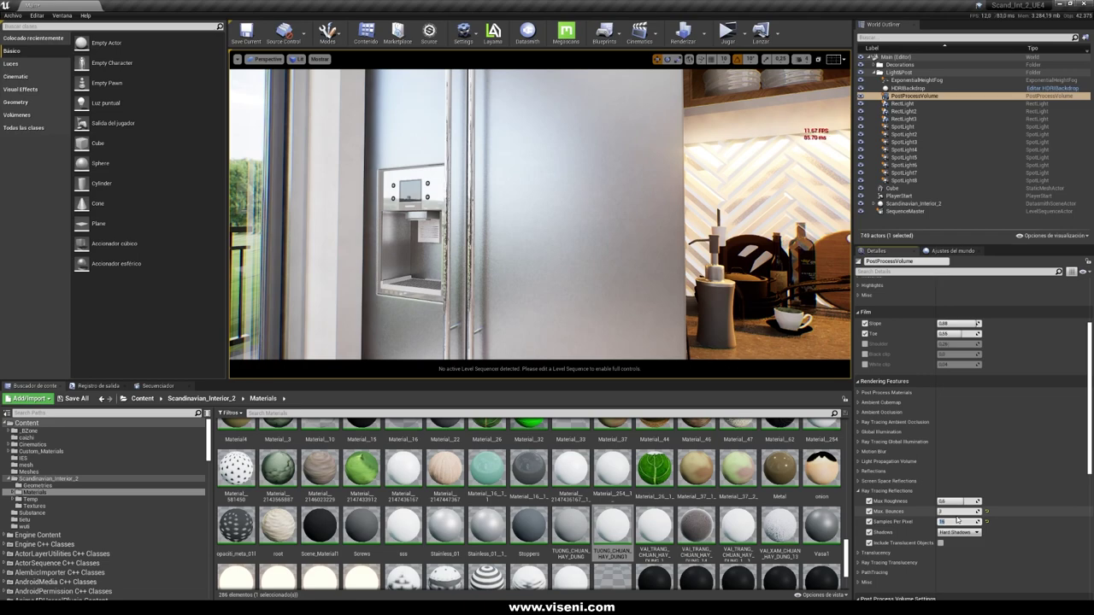
click(869, 522)
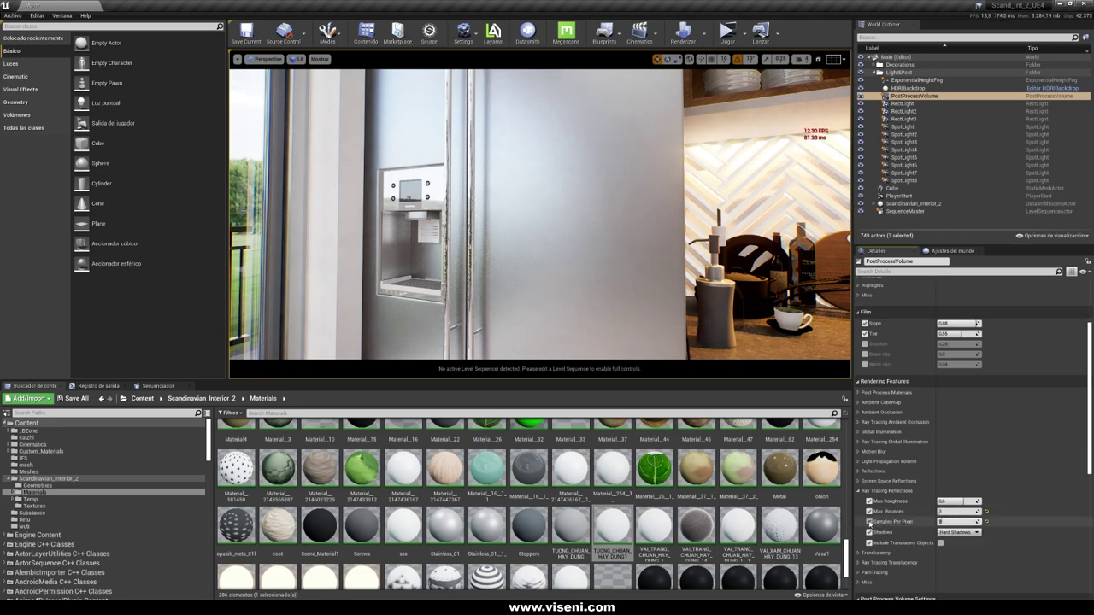
click(869, 521)
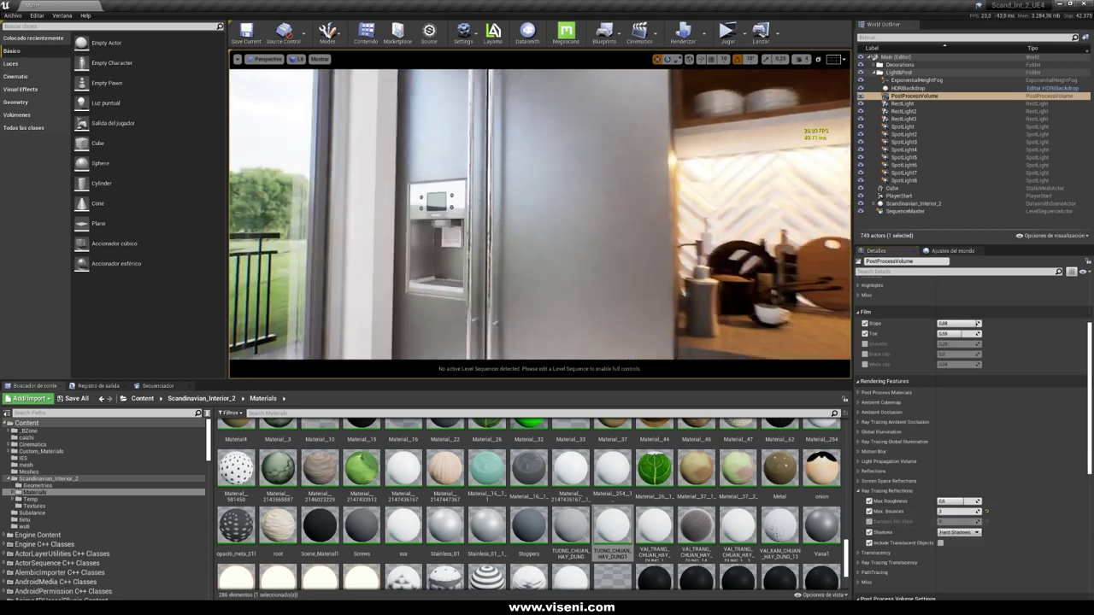
- Expand the Translucency settings and switch the Type to Raster and back to Ray Tracing, comparing the objects on the TV cabinet
mouse_move(665, 233)
right_down()
mouse_move(769, 234)
mouse_move(666, 233)
mouse_move(677, 230)
right_up()
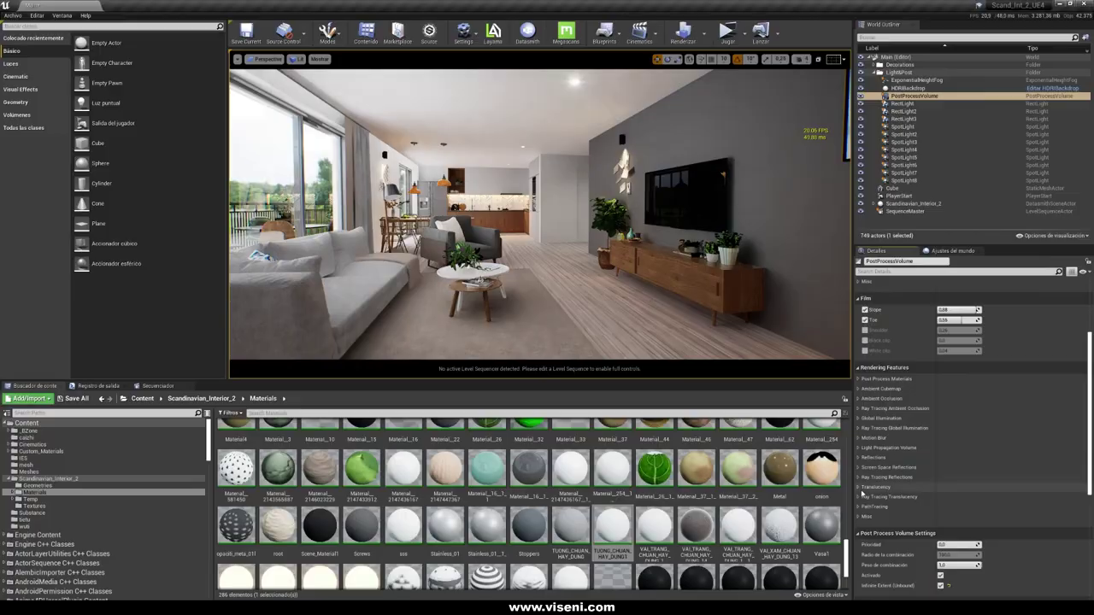
click(858, 488)
right_drag(665, 289, 779, 296)
click(955, 497)
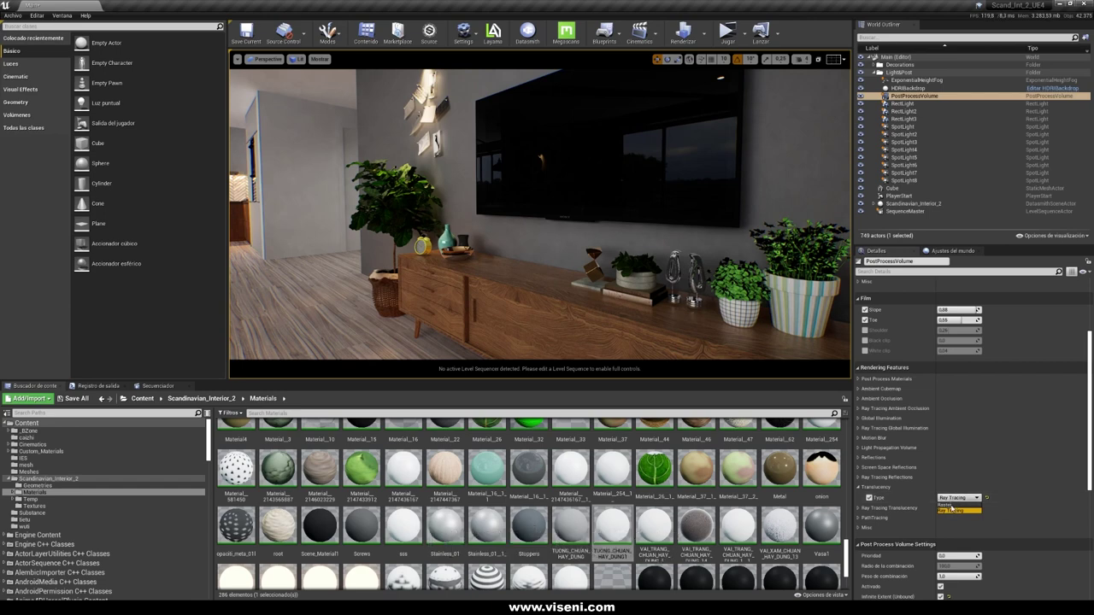
click(947, 504)
right_drag(685, 252, 706, 254)
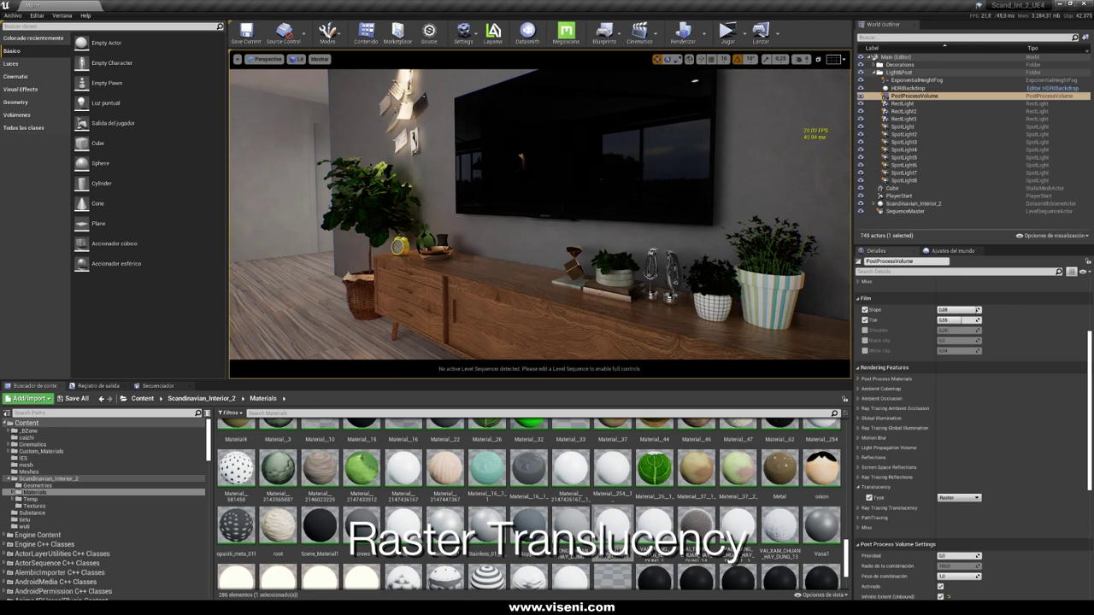
click(957, 497)
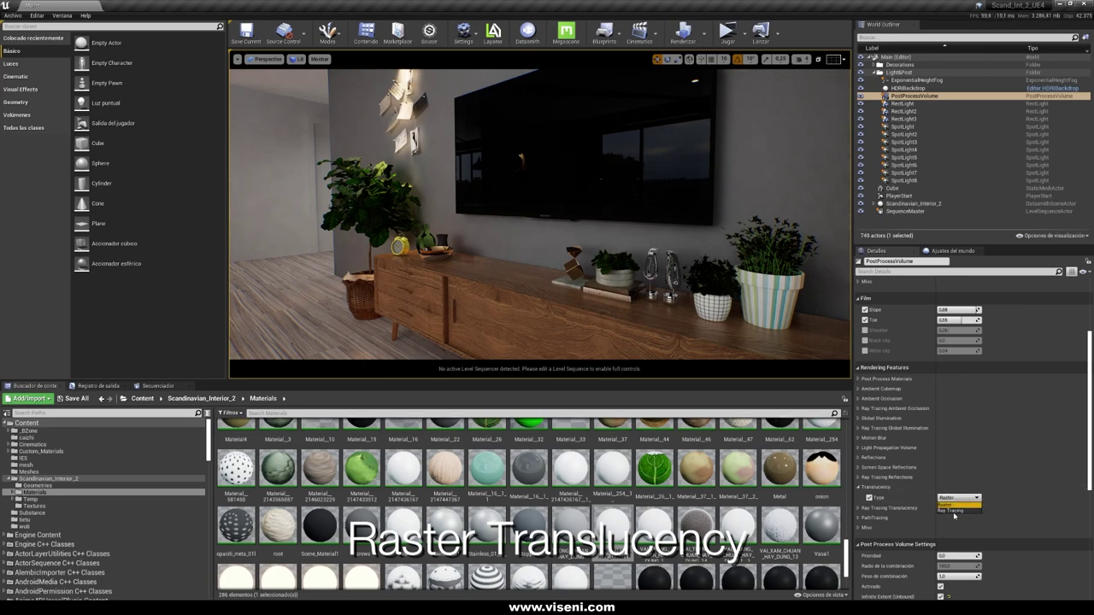
click(952, 510)
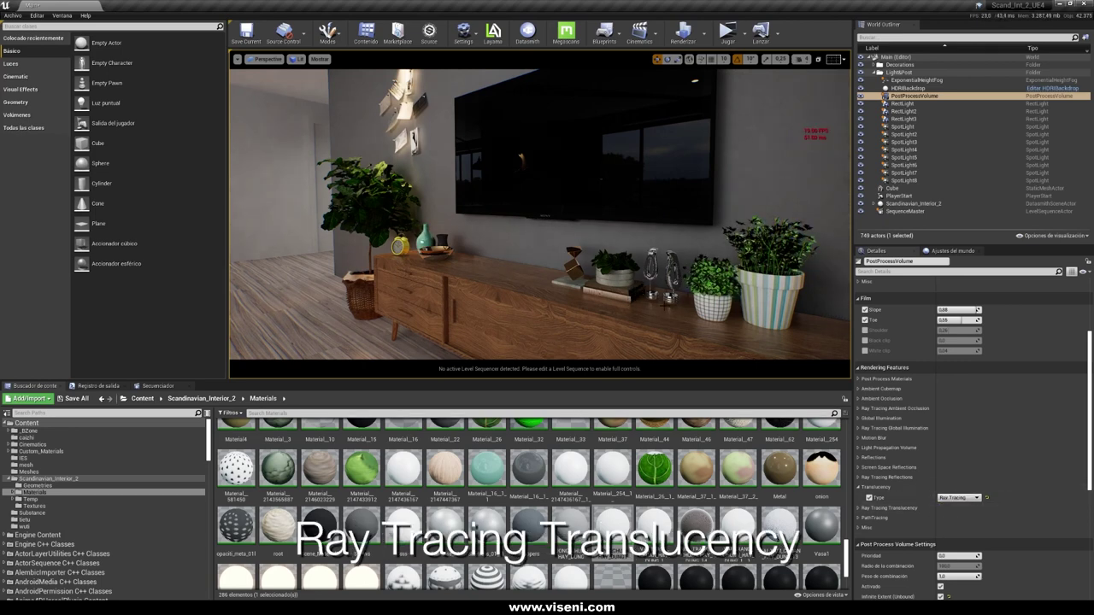
- Compare Raster and Ray Tracing translucency up close on the bottle vase beside the alarm clock, and select the vase
key(w)
right_drag(696, 307, 571, 328)
right_drag(503, 217, 500, 217)
click(957, 497)
click(946, 505)
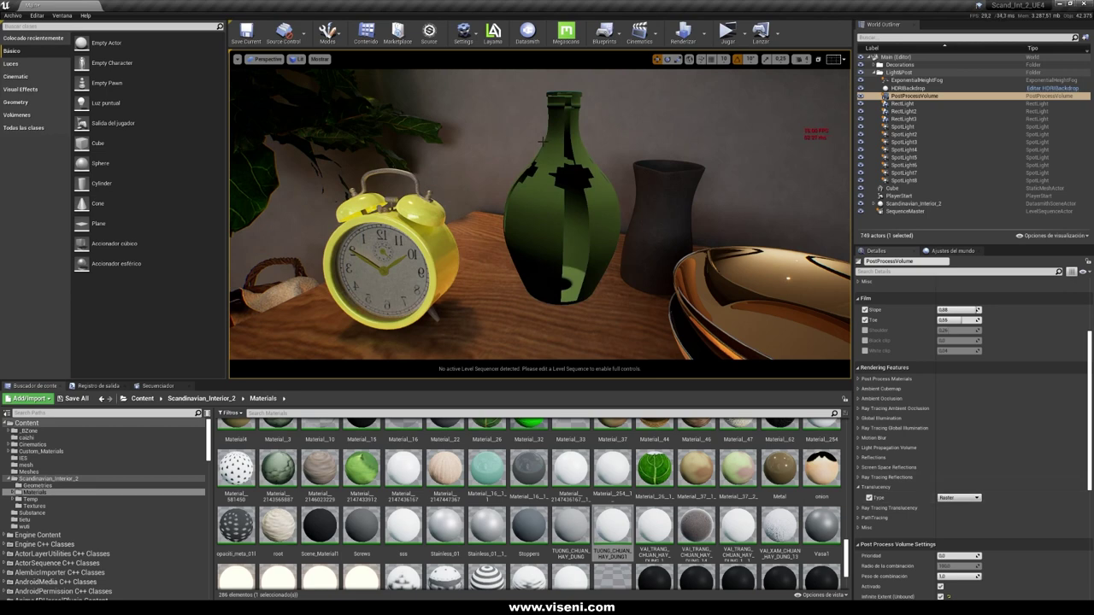
click(957, 498)
click(948, 513)
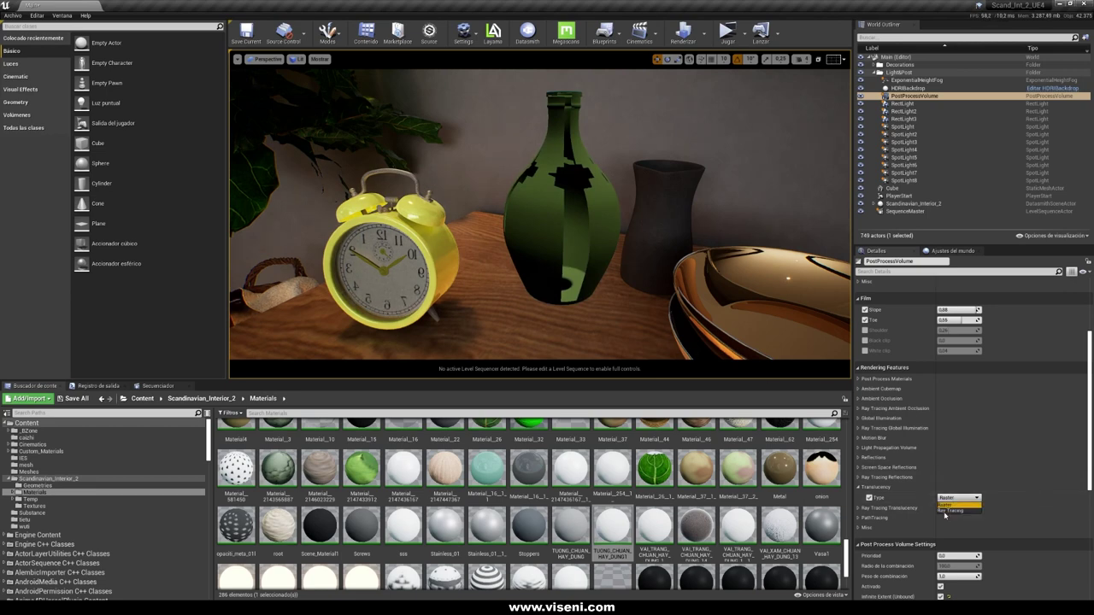
right_drag(569, 158, 568, 155)
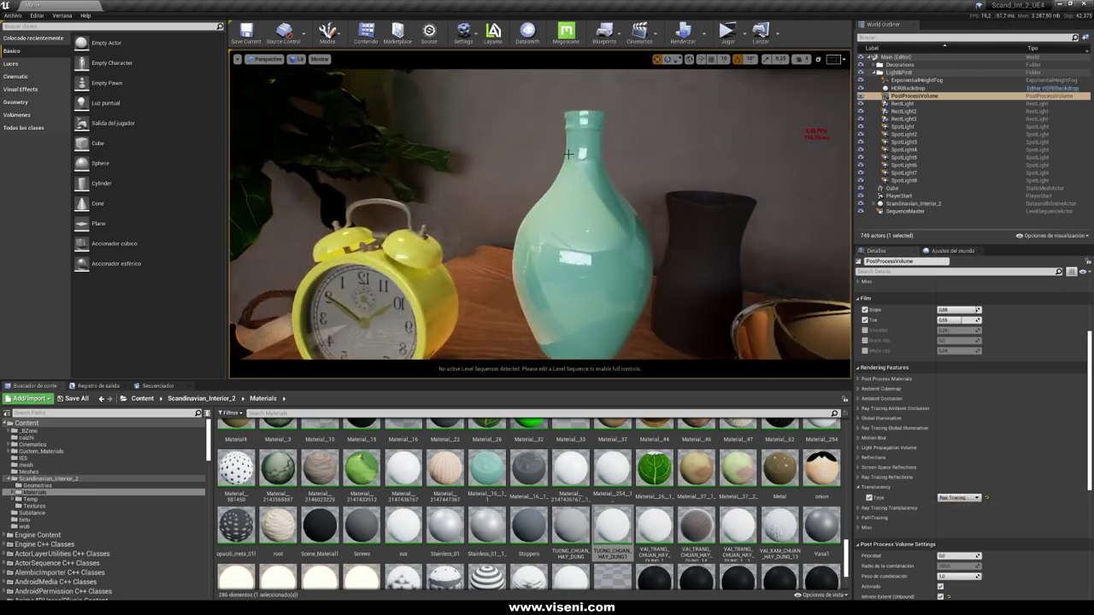
click(579, 279)
double_click(953, 494)
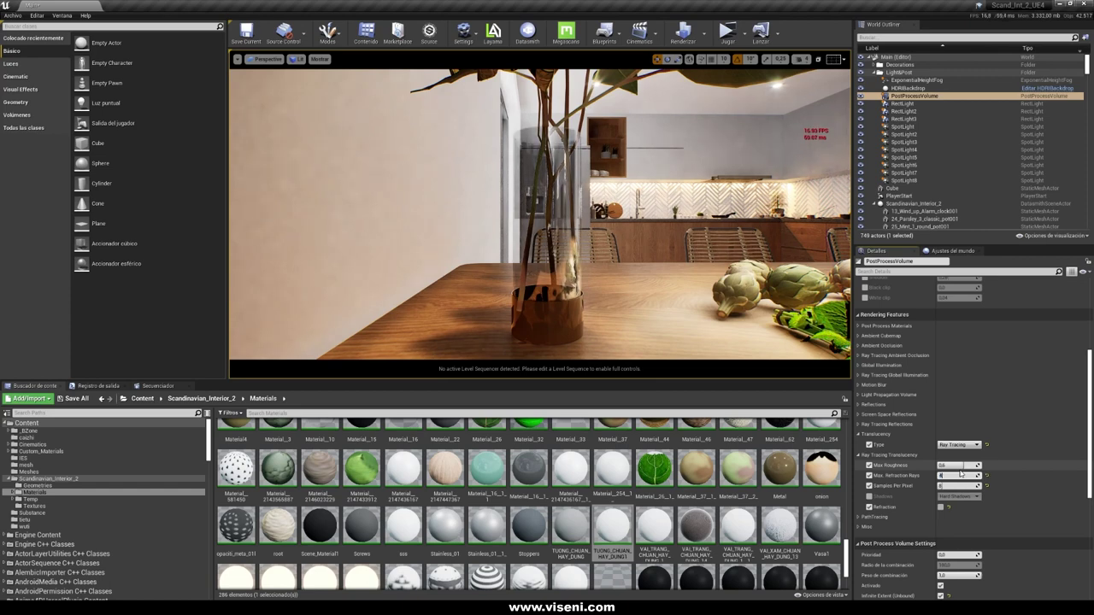
- Set the Max Refraction Rays of the Ray Tracing Translucency to 2
click(960, 474)
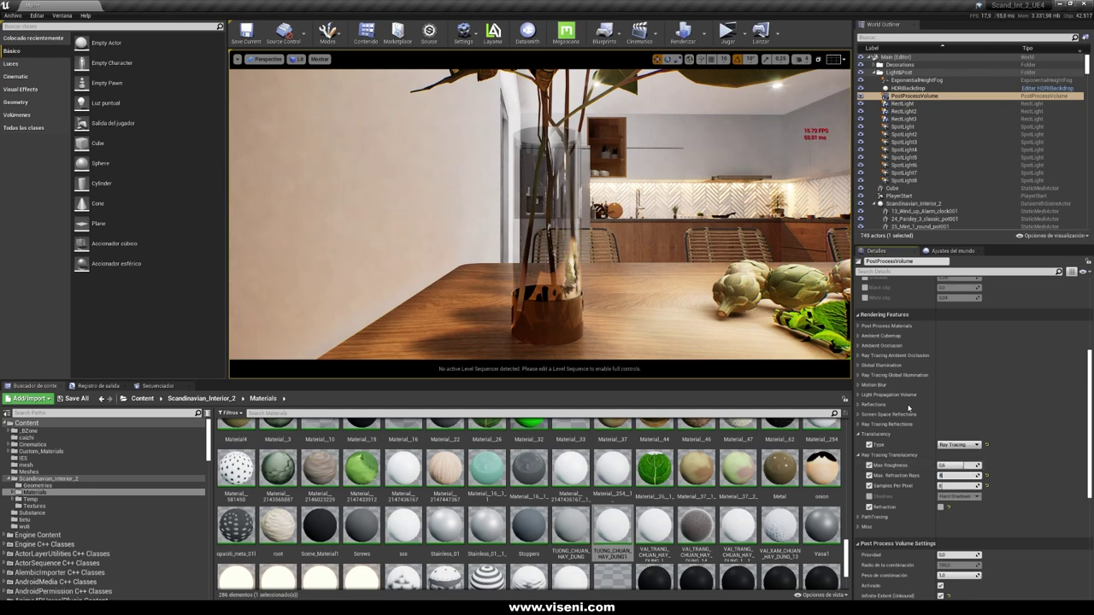
text(2)
key(Return)
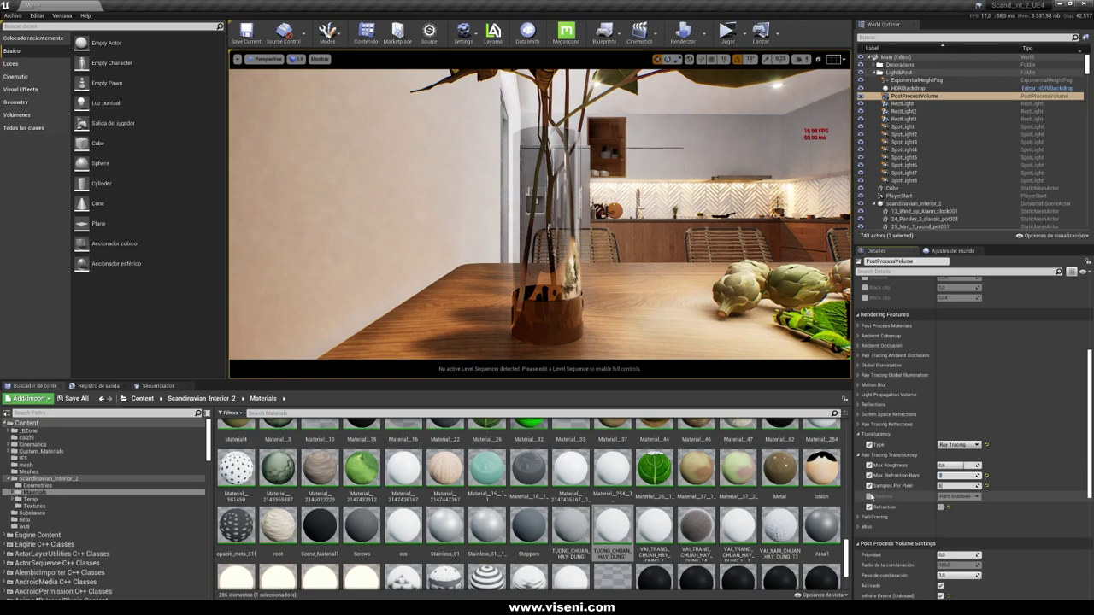
- Expand the Ray Tracing Reflections settings and set their Shadows to Area Shadows while viewing the TV cabinet
click(858, 426)
mouse_move(628, 254)
right_down()
mouse_move(820, 257)
mouse_move(1021, 278)
right_up()
key(w)
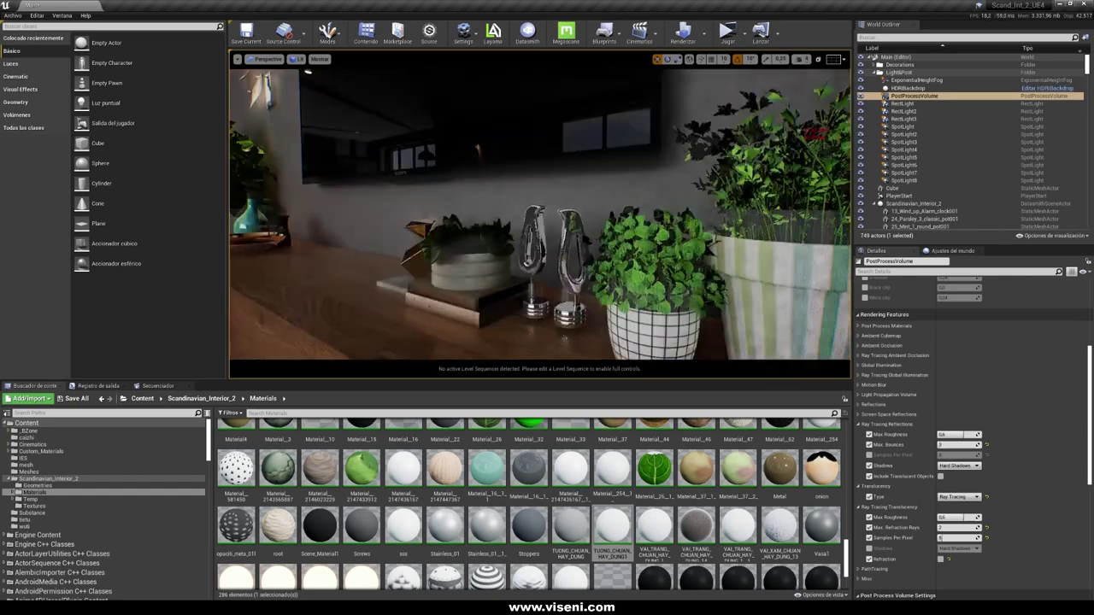
right_drag(453, 215, 449, 216)
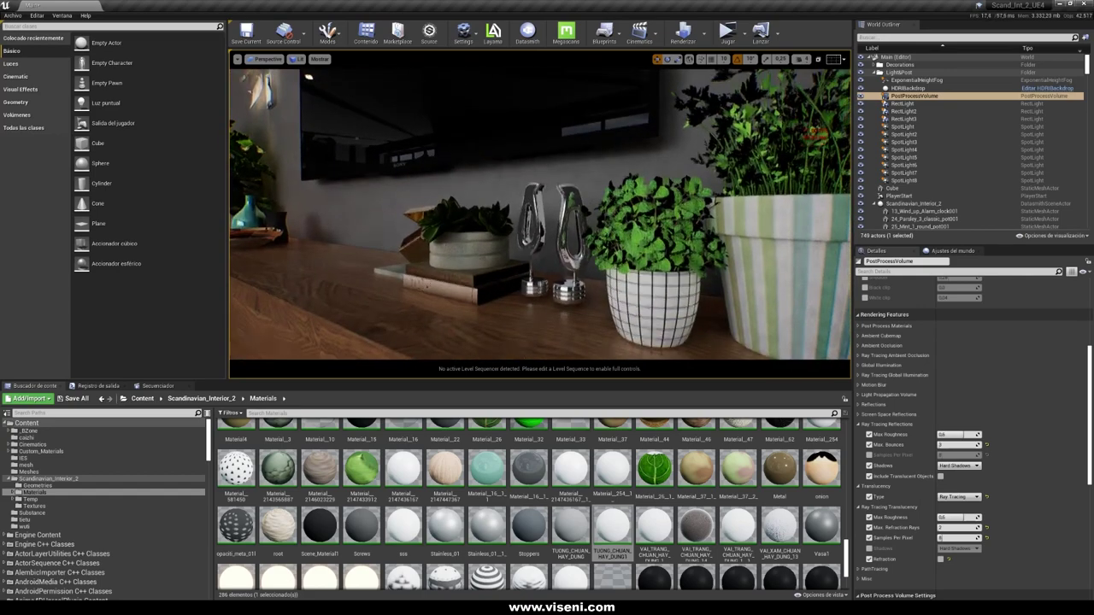
click(959, 466)
click(957, 485)
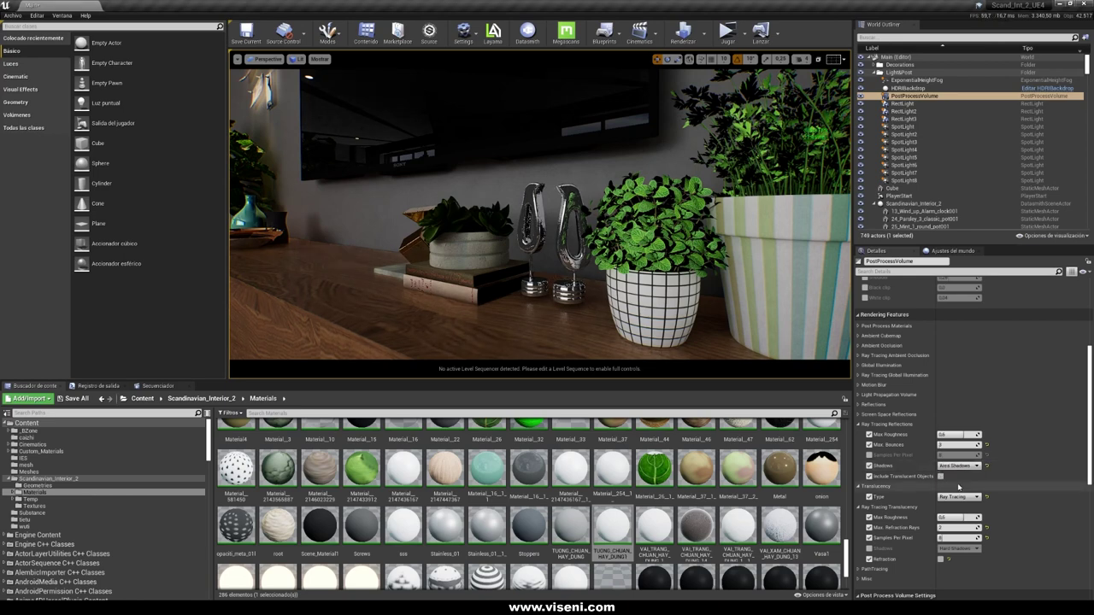
- Switch the reflection Shadows to Hard Shadows and back to Area Shadows to compare the ornaments' reflections
click(953, 466)
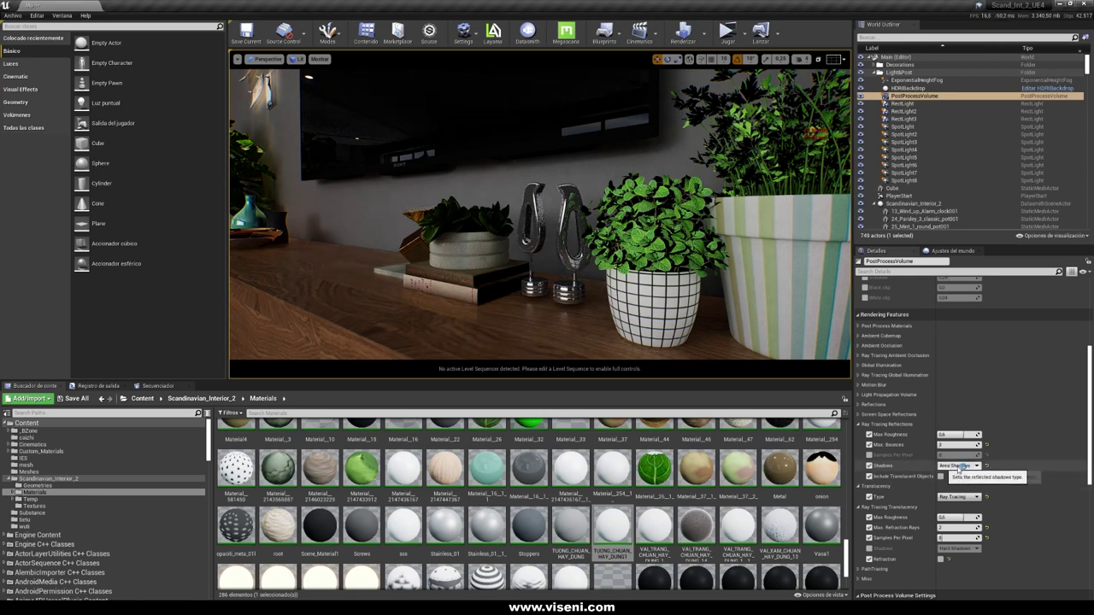
click(955, 476)
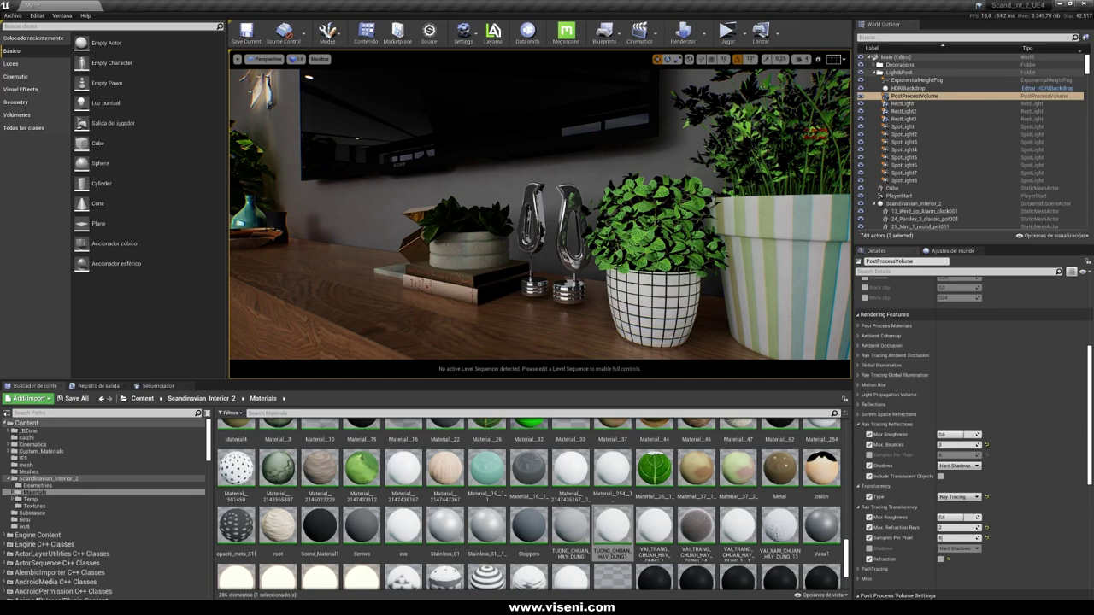
click(957, 465)
click(954, 484)
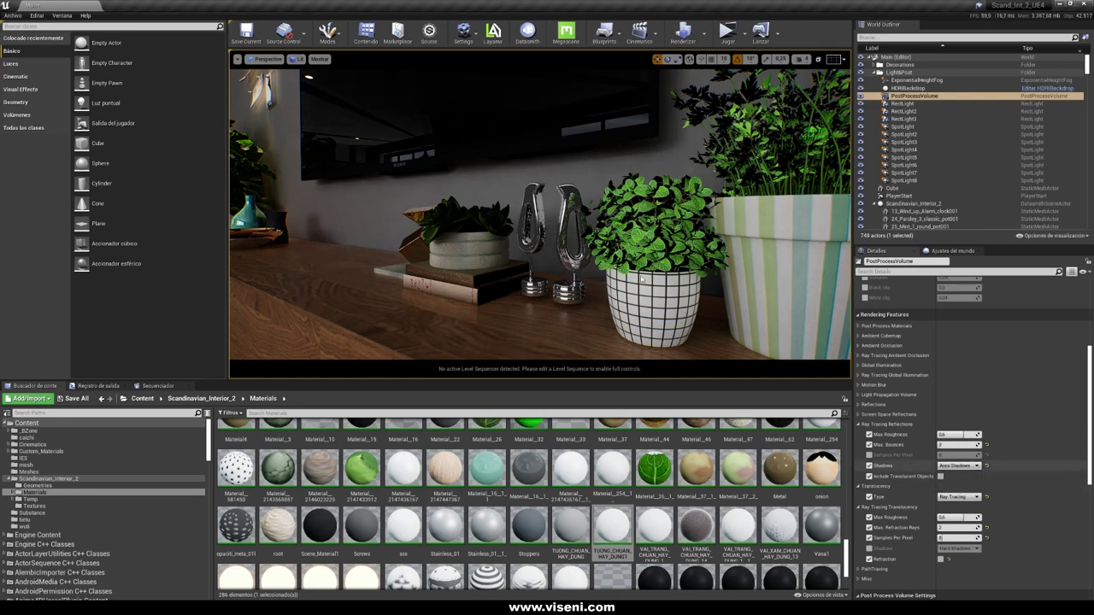
- Inspect the metal ornaments up close and set the reflection Shadows to Hard Shadows
key(w)
mouse_move(540, 214)
right_down()
mouse_move(523, 217)
mouse_move(539, 211)
right_up()
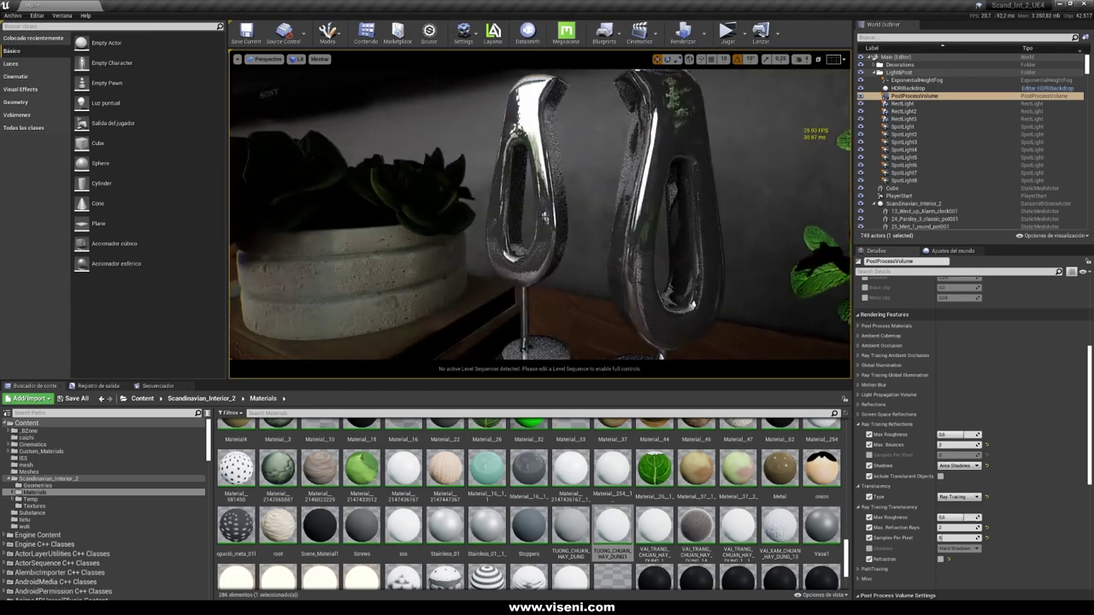
click(958, 466)
click(955, 475)
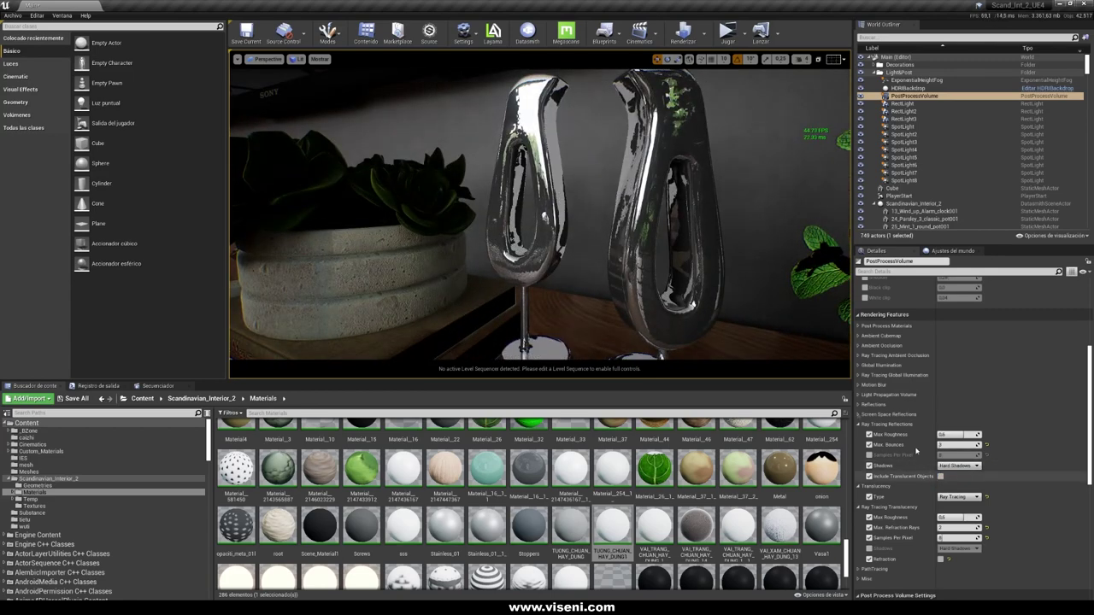
click(957, 466)
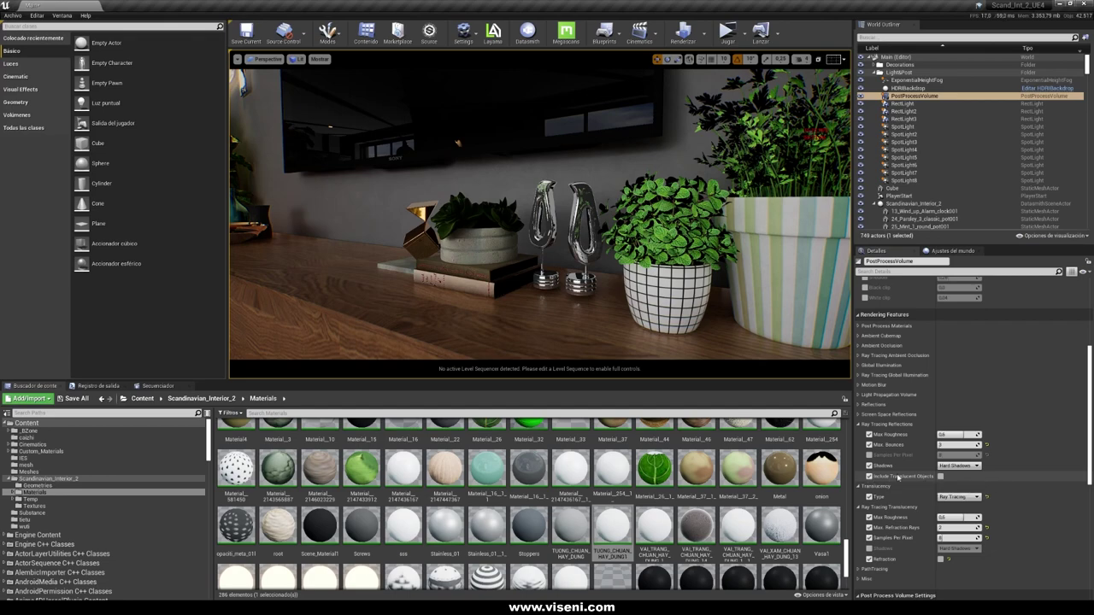
- Toggle Include Translucent Objects on and off in the Ray Tracing Reflections to compare the TV screen's reflections
click(940, 476)
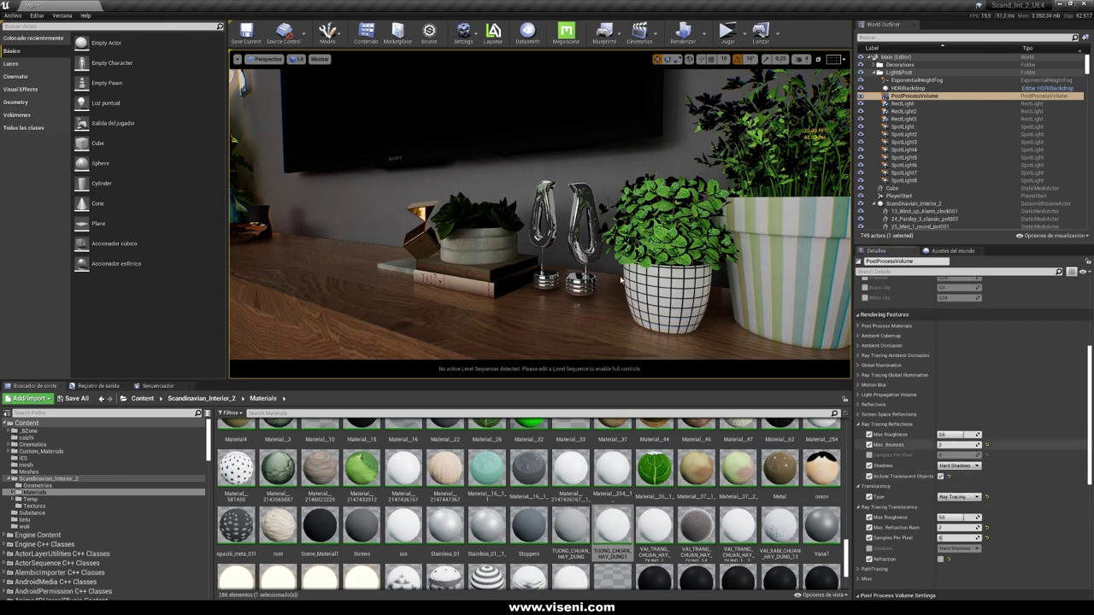
right_drag(540, 224, 529, 214)
click(940, 477)
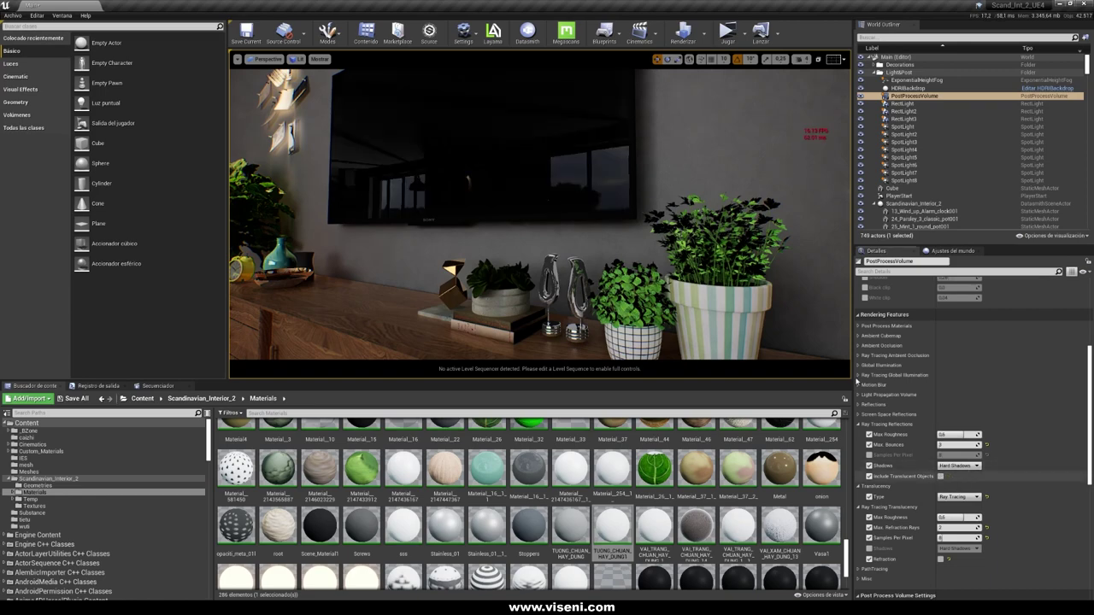
- Compare Area Shadows with Hard Shadows for the Ray Tracing Translucency on the dining table's glass vase, leaving Hard Shadows set
right_drag(540, 224, 515, 209)
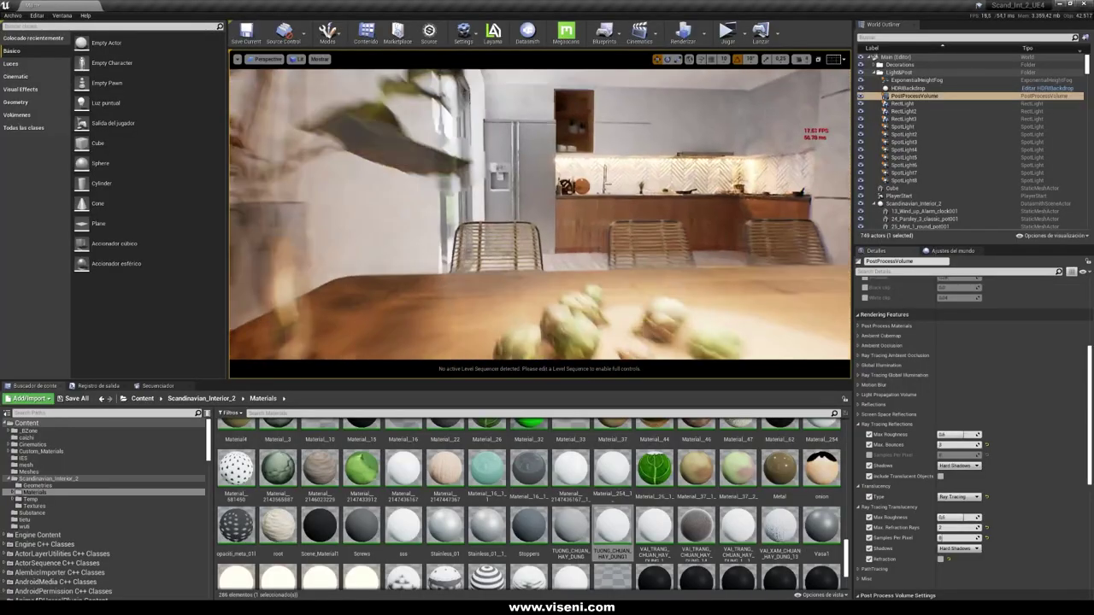
right_drag(540, 214, 516, 202)
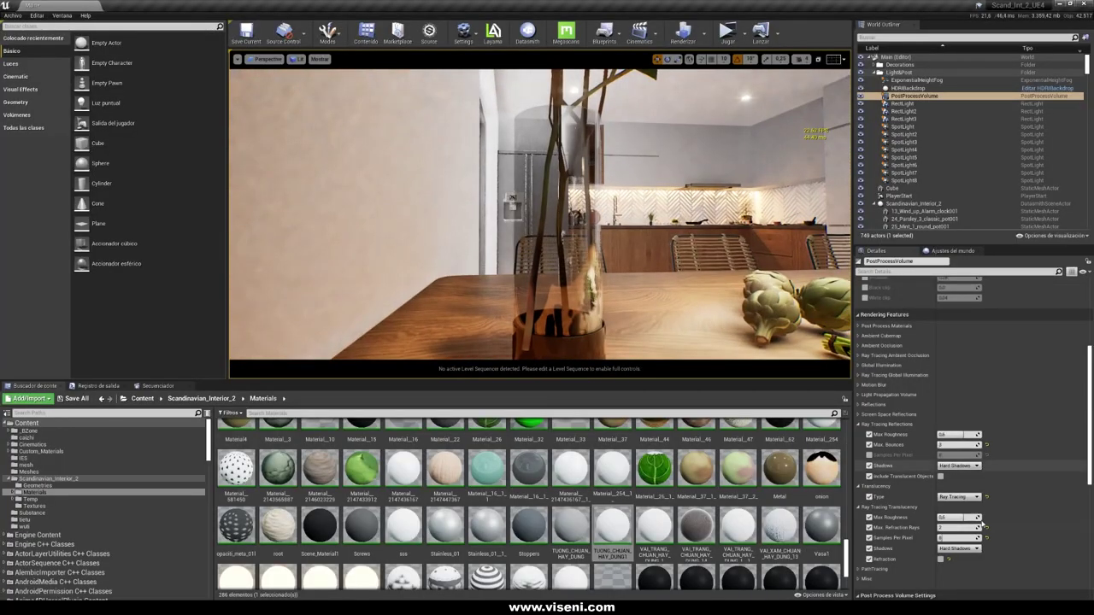
click(956, 548)
click(951, 567)
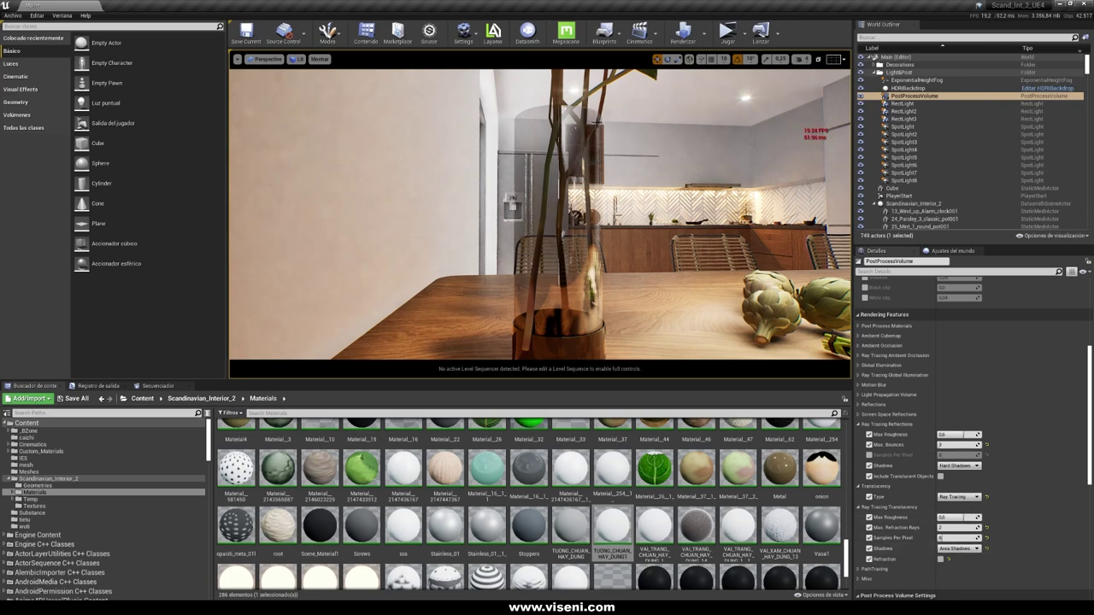
click(955, 548)
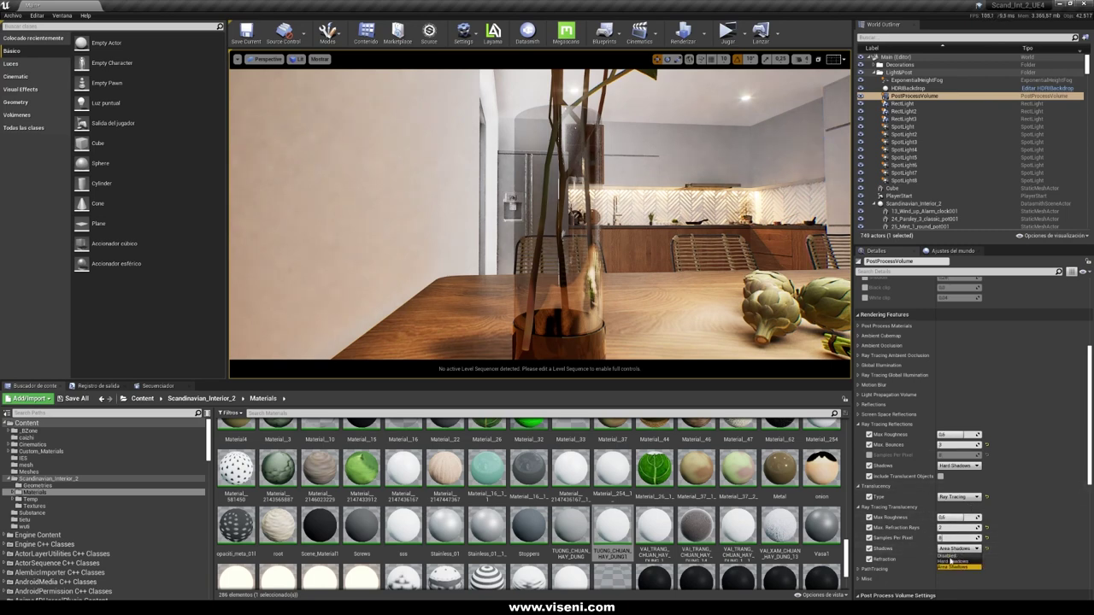
click(951, 566)
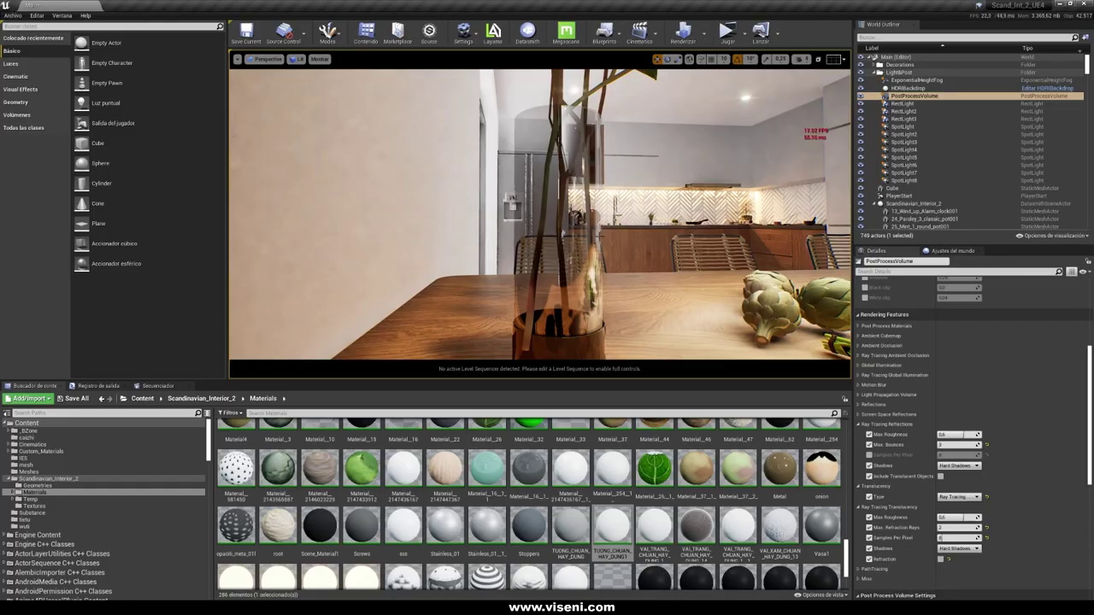
- Enable Refraction in the Ray Tracing Translucency, raise the Max. Refraction Rays and inspect the glass vase on the dining table
click(941, 559)
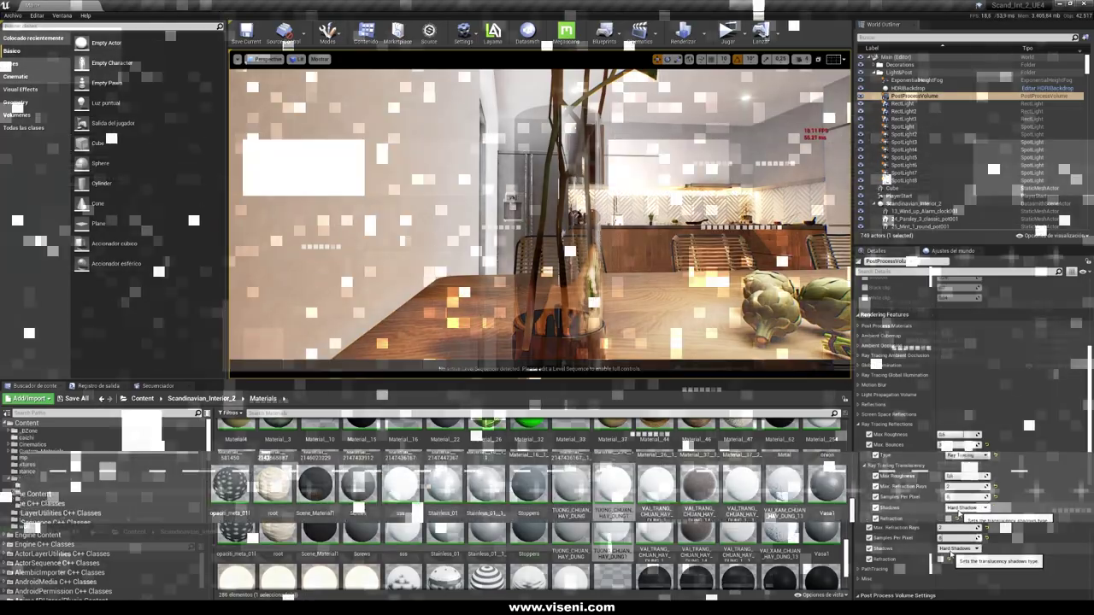
click(941, 559)
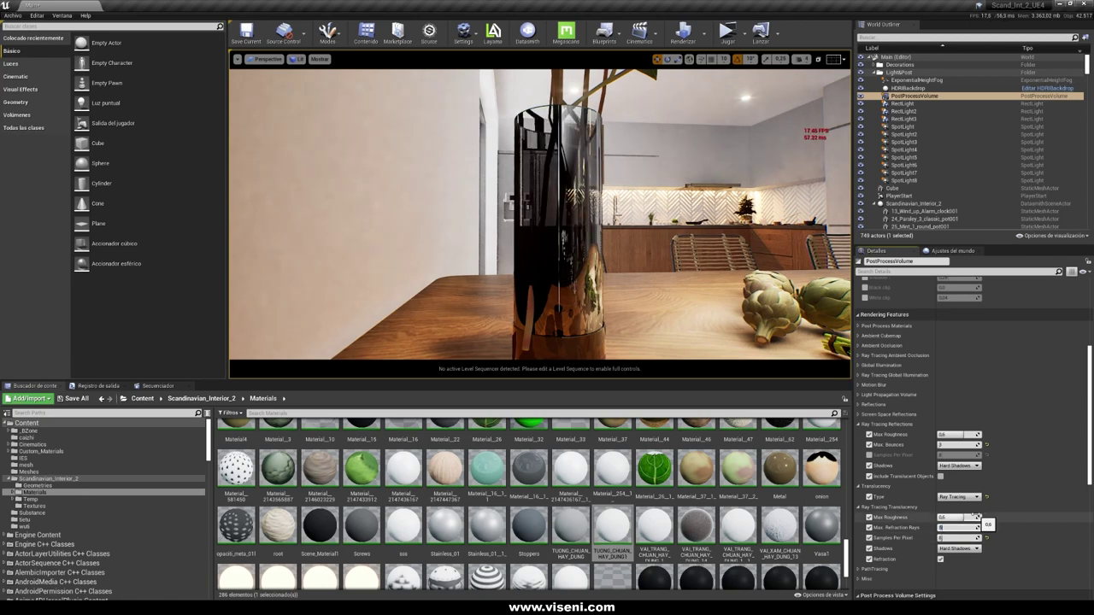
click(952, 527)
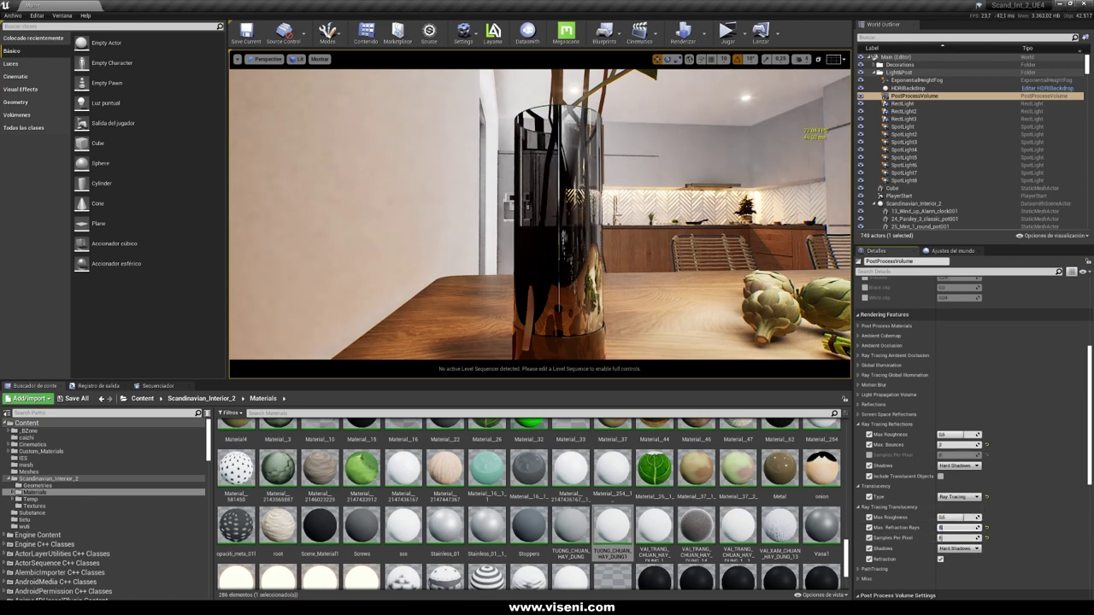
mouse_move(587, 185)
right_down()
mouse_move(605, 178)
mouse_move(582, 191)
right_up()
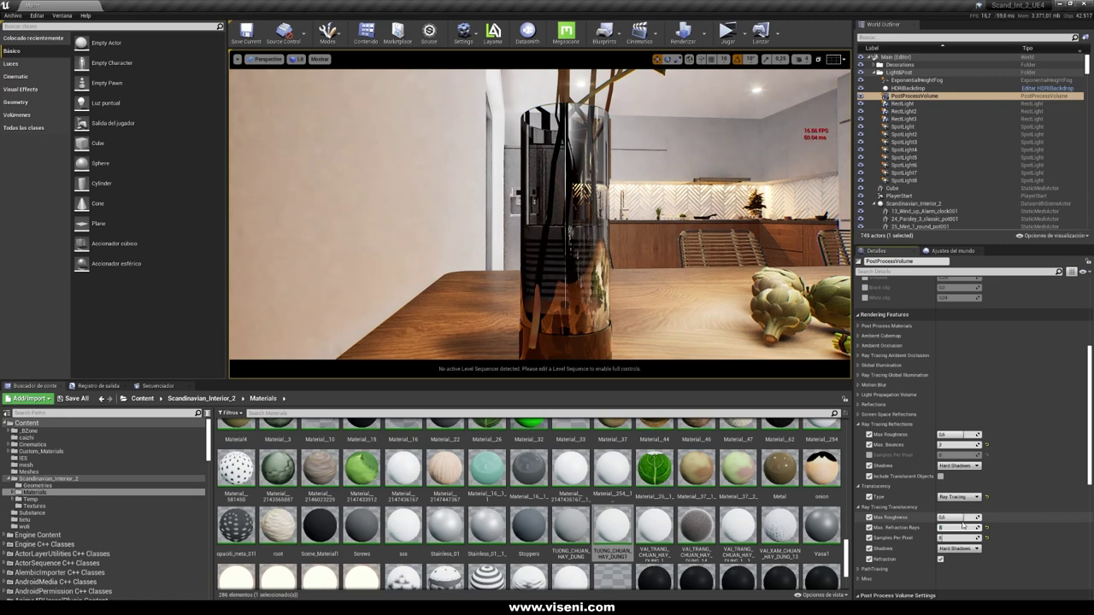
scroll(978, 513, up, 1)
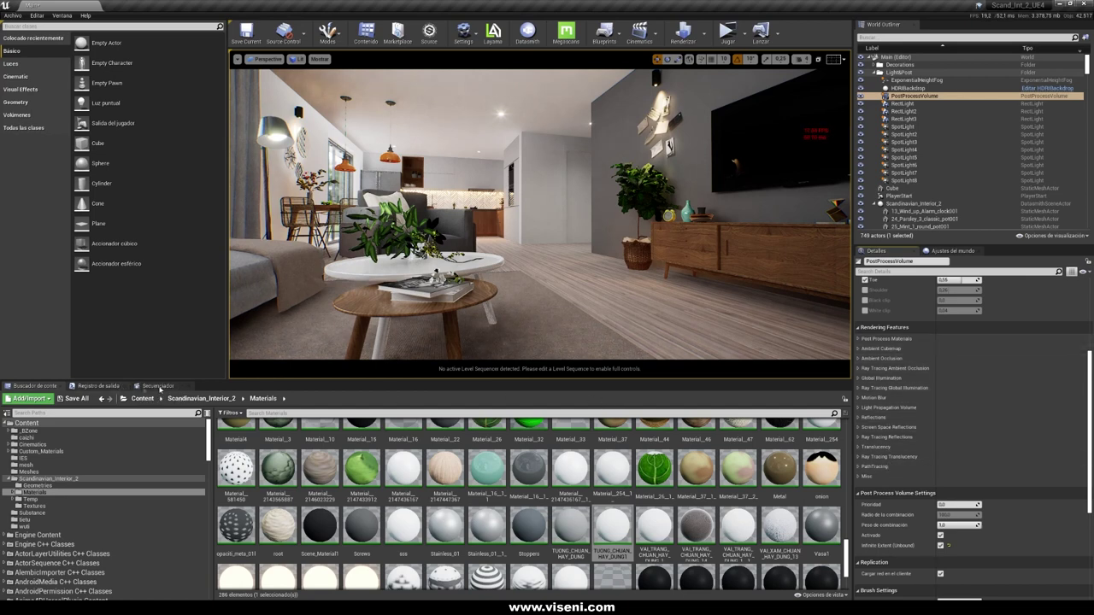
- Open the Output Log and look up the ray tracing console commands matching "raytr"
click(105, 388)
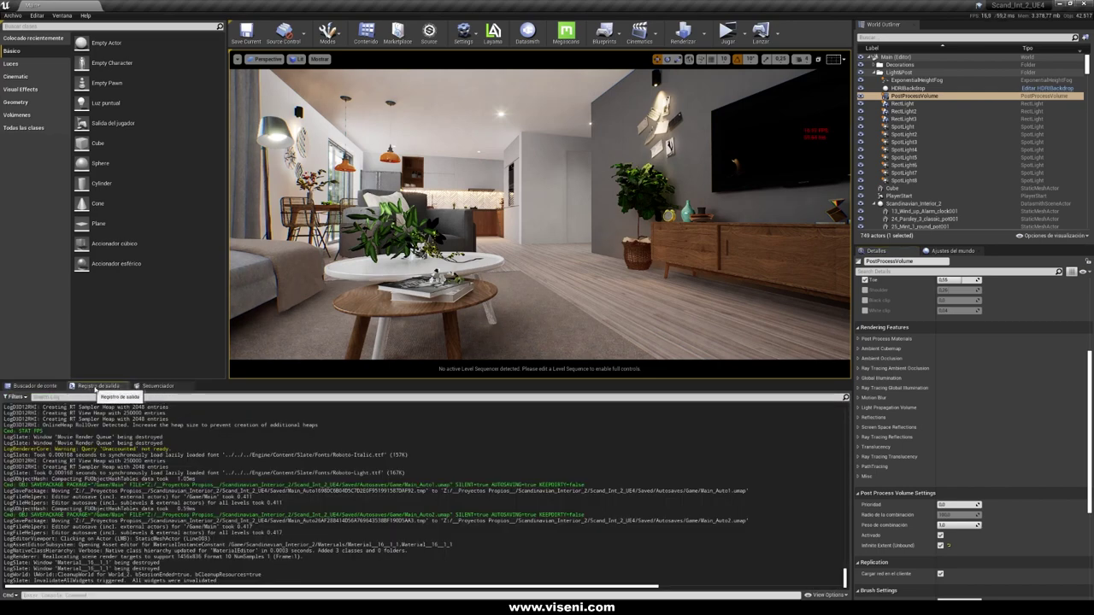
click(53, 595)
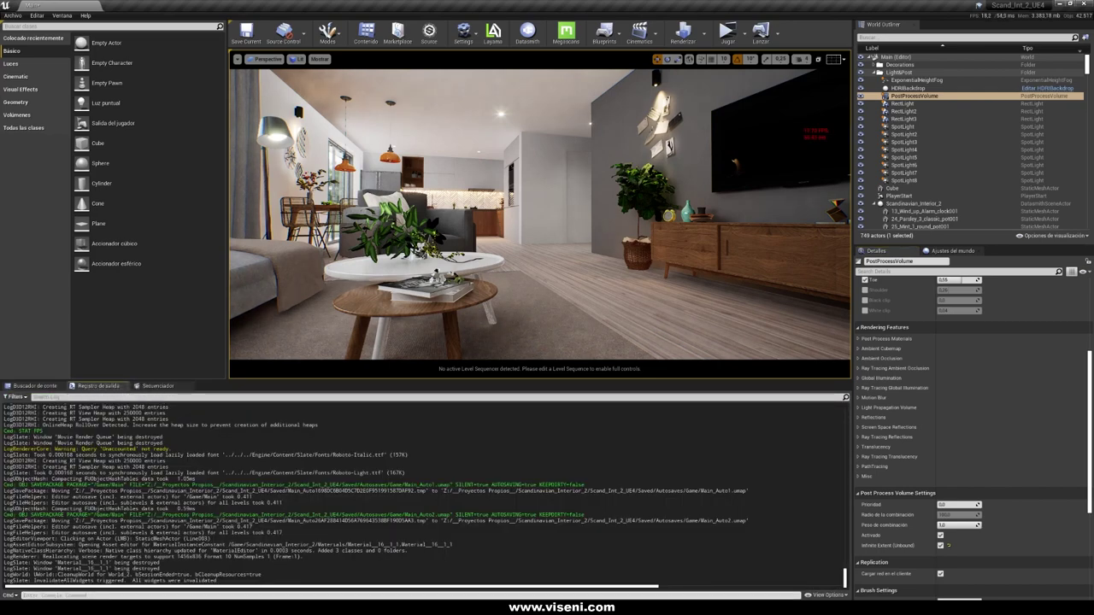
text(raytr)
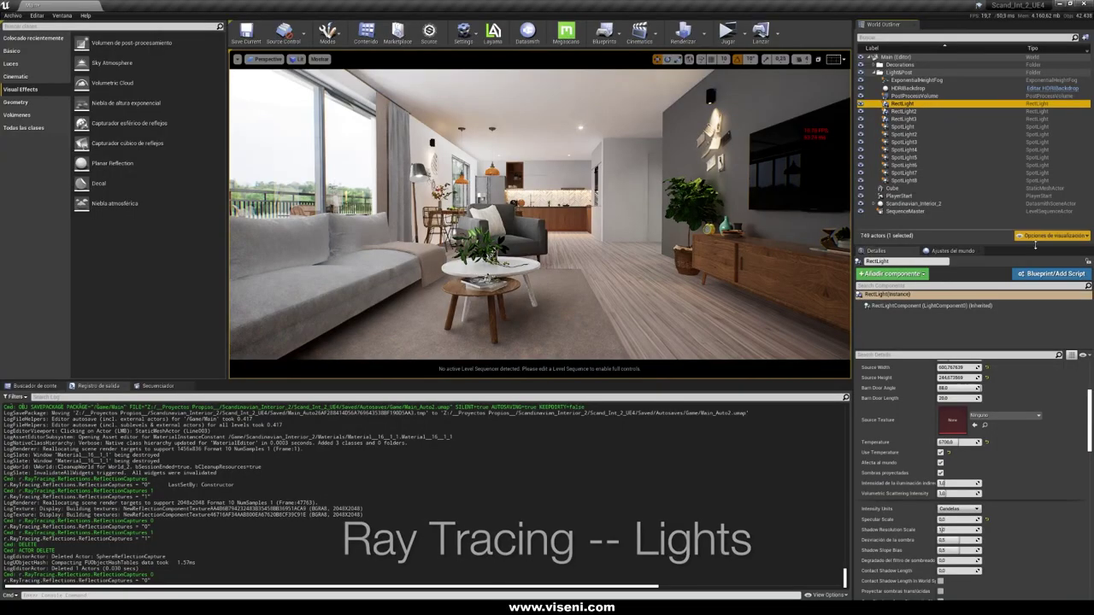
- Examine the settings of the RectLight, from its Light section down to Performance, Light Function and Light Profiles
drag(1089, 402, 1088, 498)
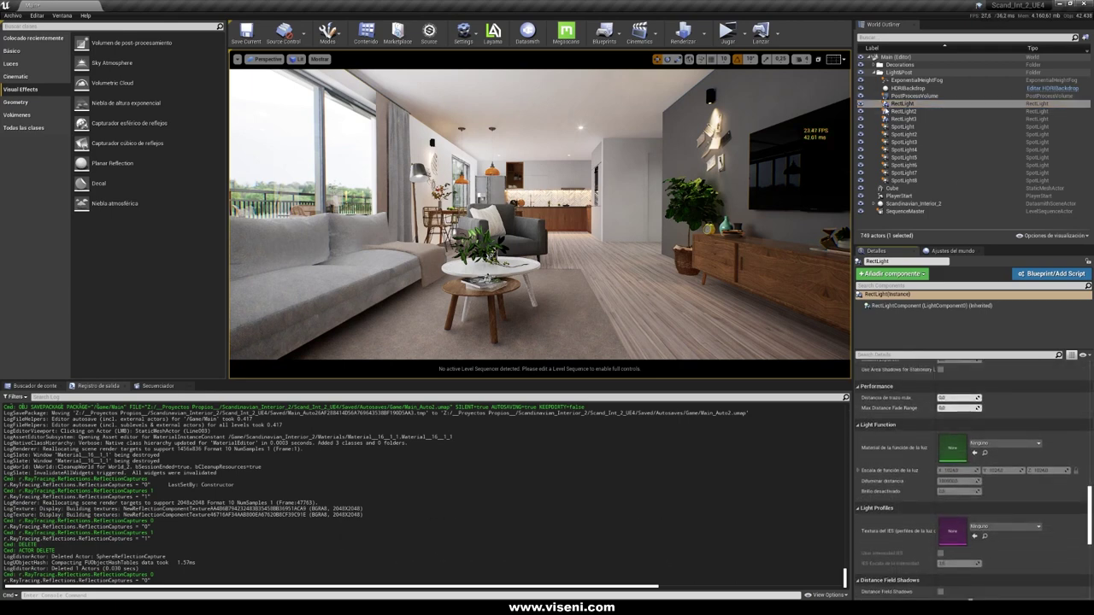
click(888, 105)
drag(1090, 506, 1088, 535)
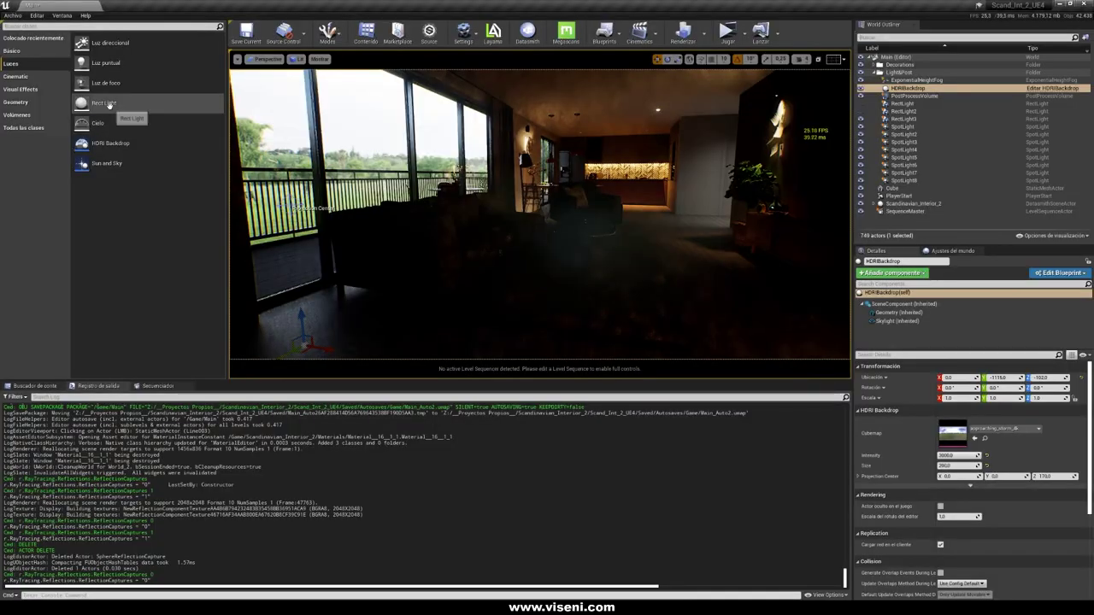
- Add a directional light to the living room and expand its advanced Light settings to reach the ray tracing options
drag(117, 43, 544, 272)
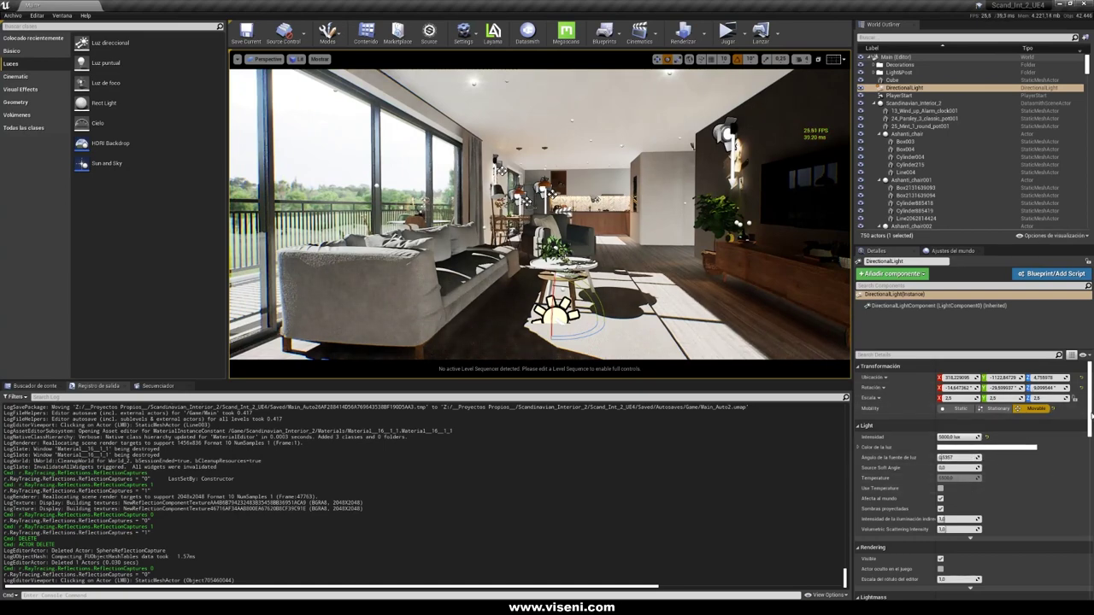
scroll(966, 466, down, 3)
click(970, 465)
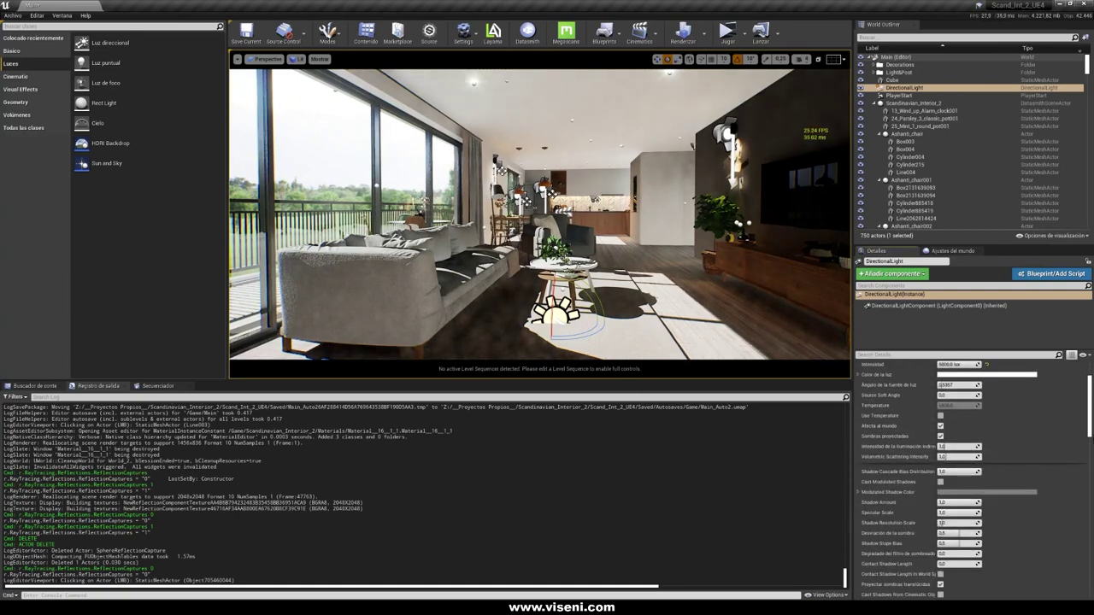
scroll(1090, 423, down, 5)
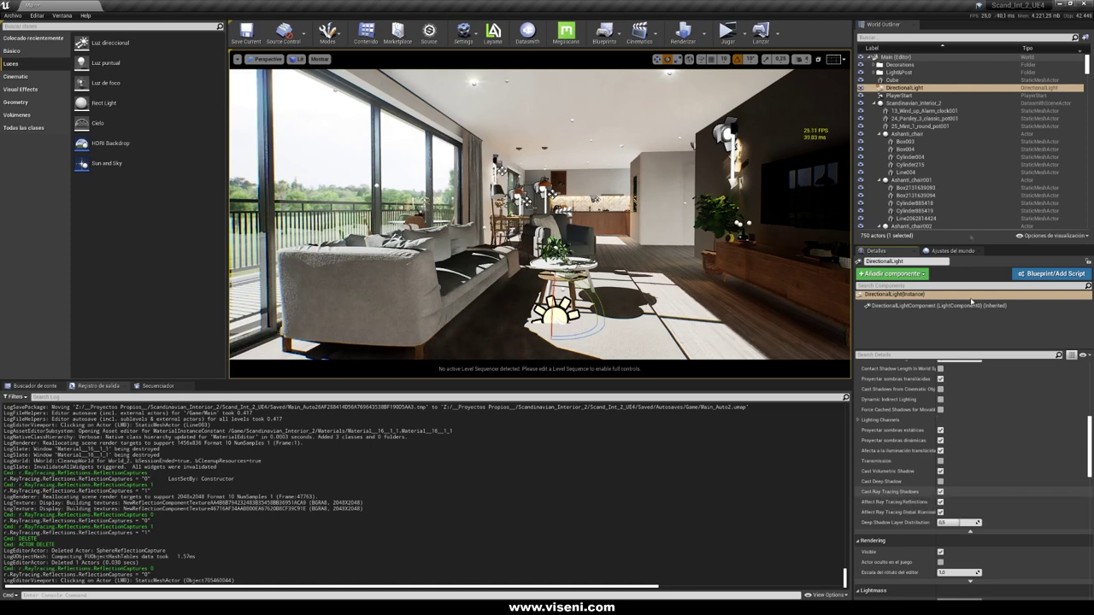
- Collapse the Scandinavian_Interior_2 hierarchy and expand the Light&Post folder in the World Outliner
click(873, 103)
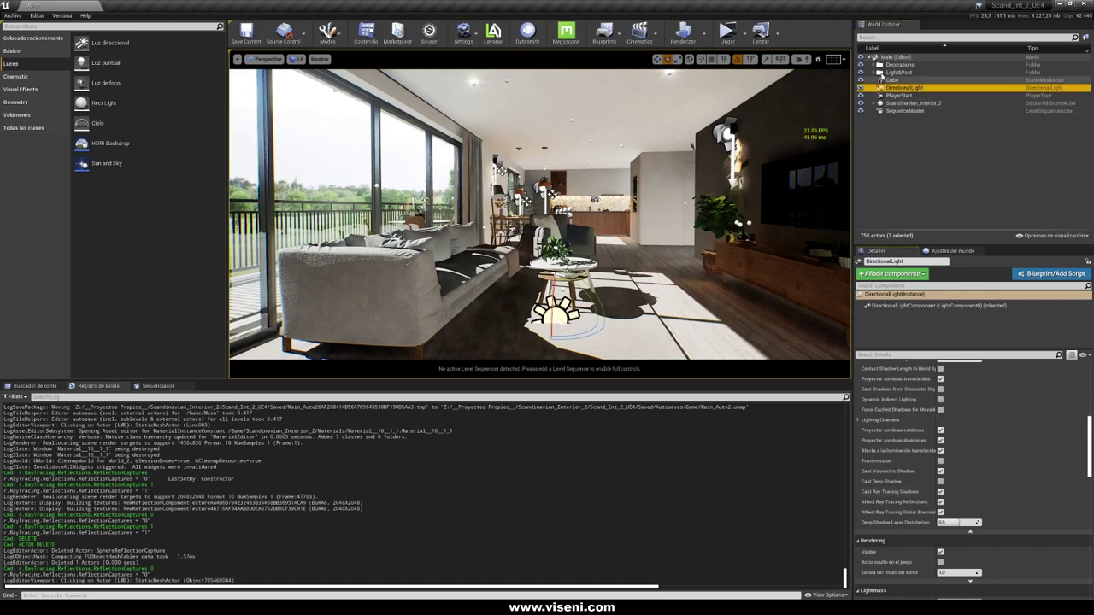
click(876, 73)
click(902, 103)
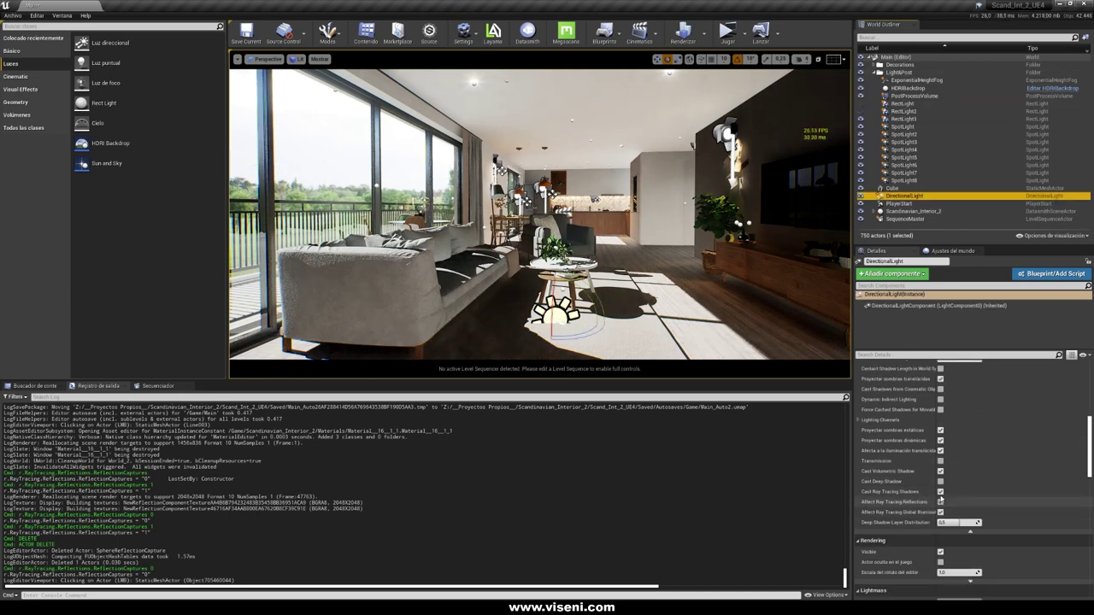
- Turn the directional light's Cast Ray Tracing Shadows, Affect Ray Tracing Reflections and Affect Ray Tracing Global Illumination off and back on to compare the lighting
click(940, 493)
click(940, 502)
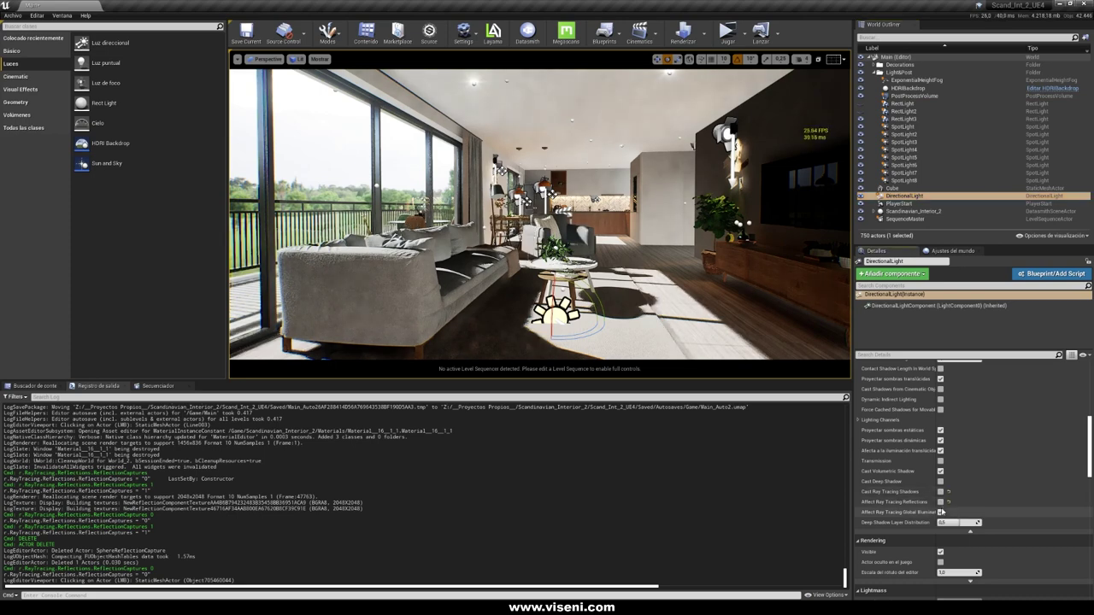
click(940, 512)
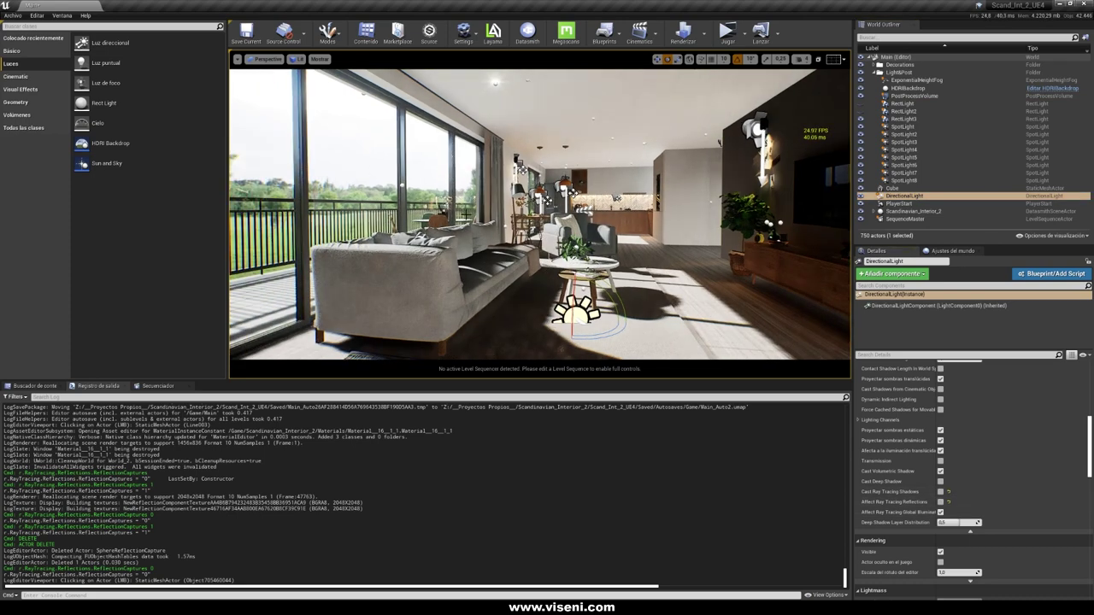
click(941, 512)
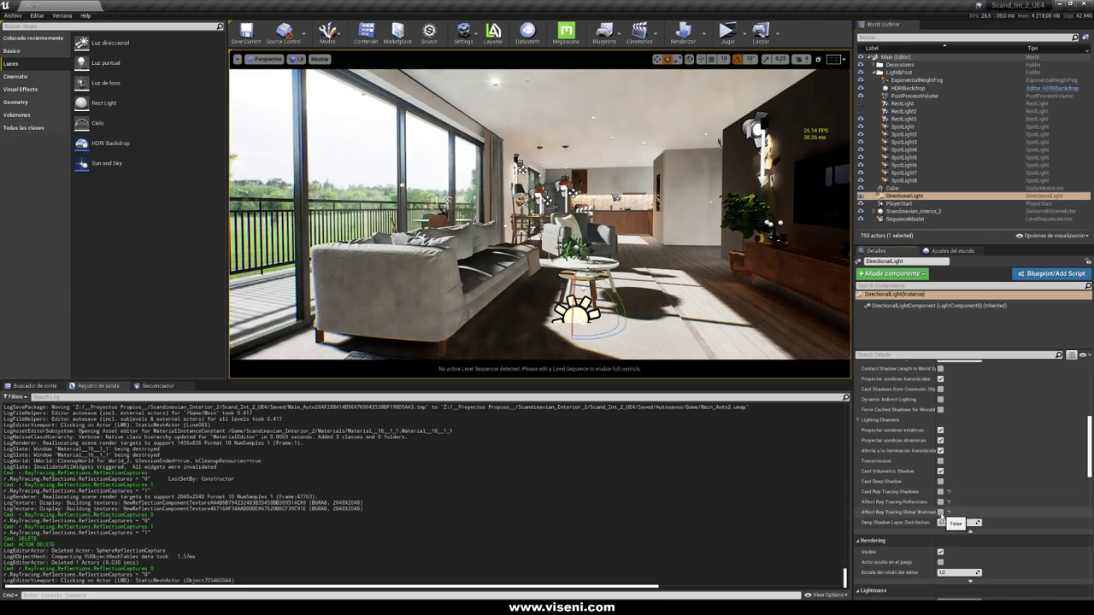
click(940, 513)
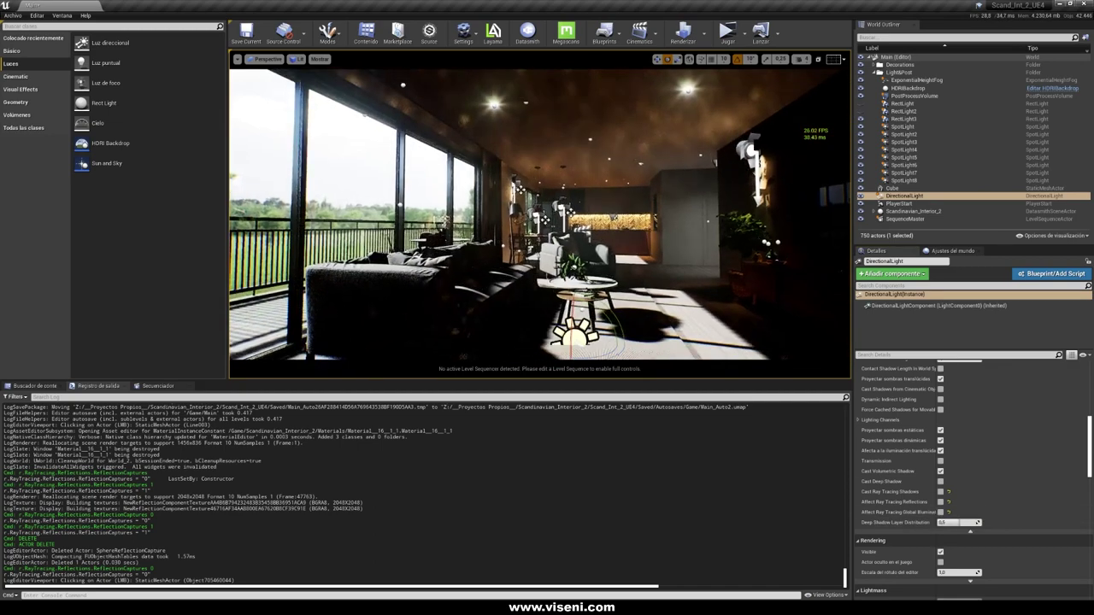
click(941, 512)
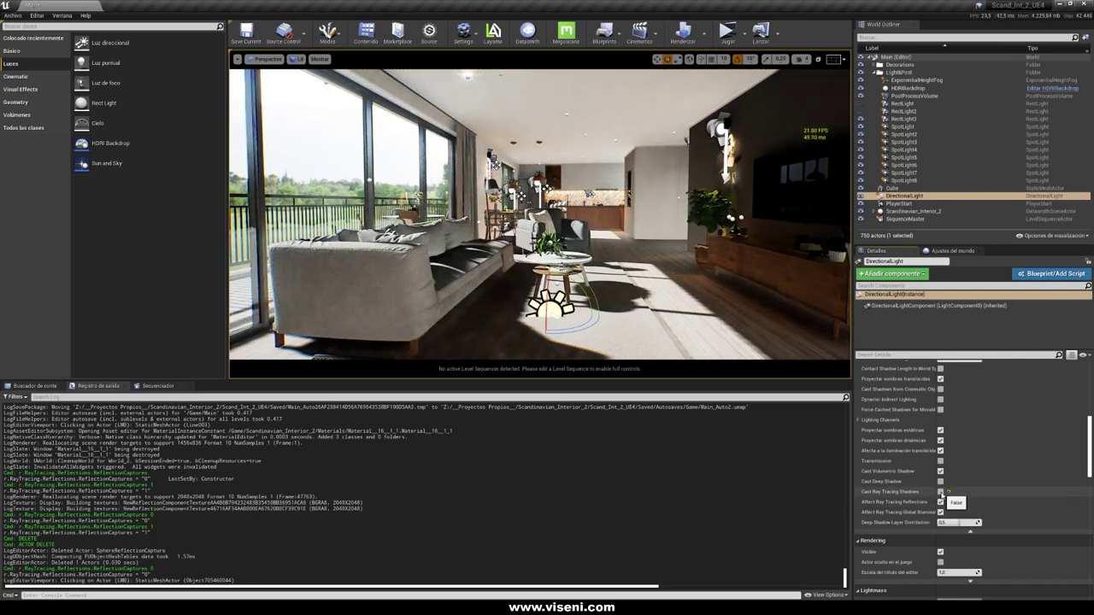
click(940, 491)
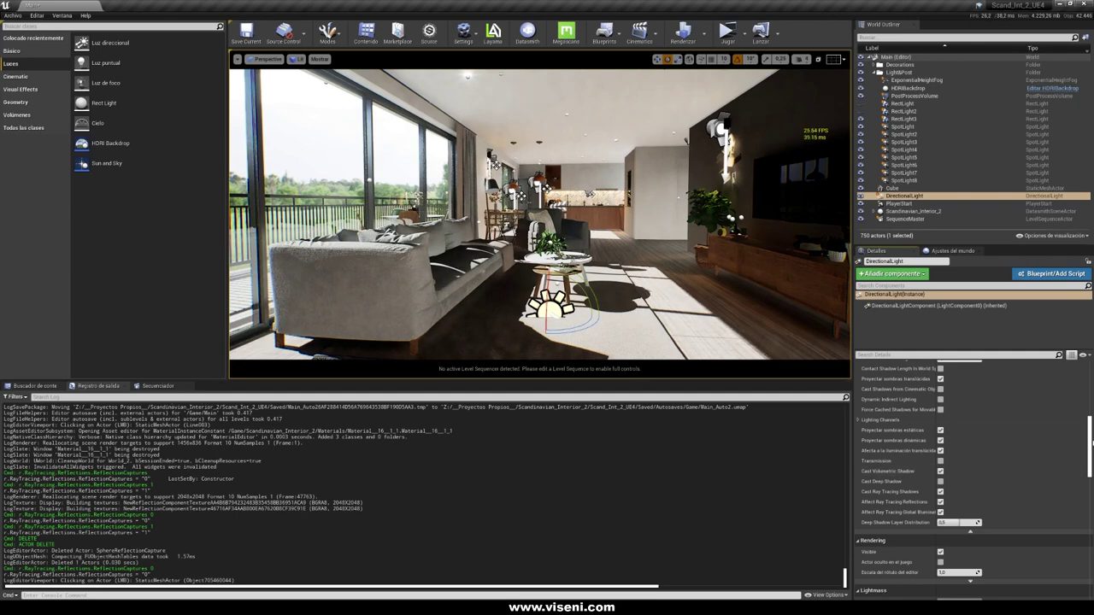
- Set the directional light's source angle to 50 and inspect the shadows around the coffee tables
scroll(947, 423, up, 10)
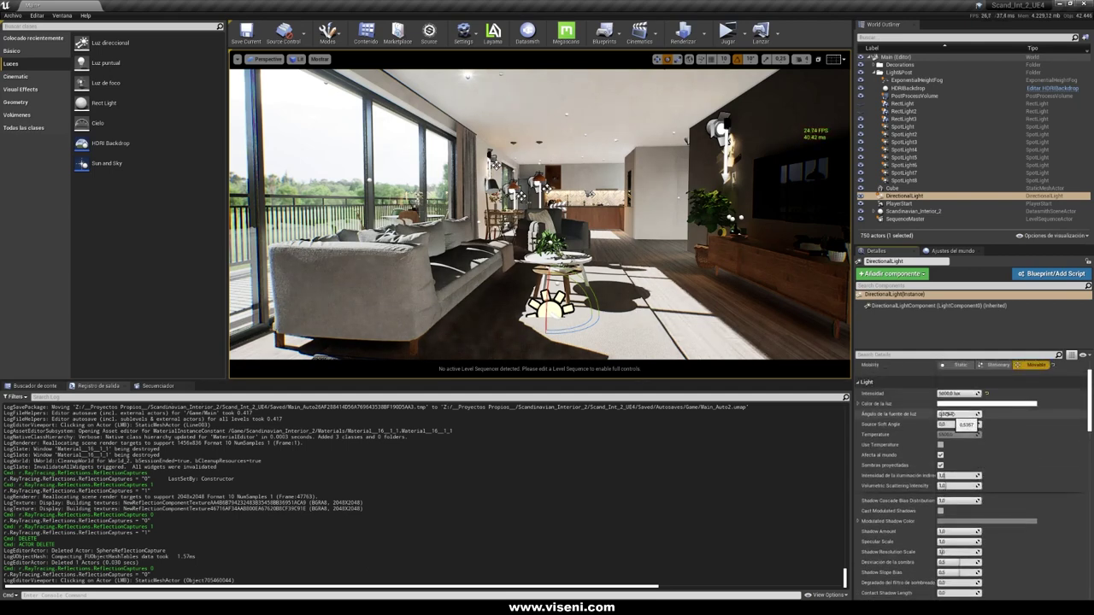
drag(940, 414, 991, 415)
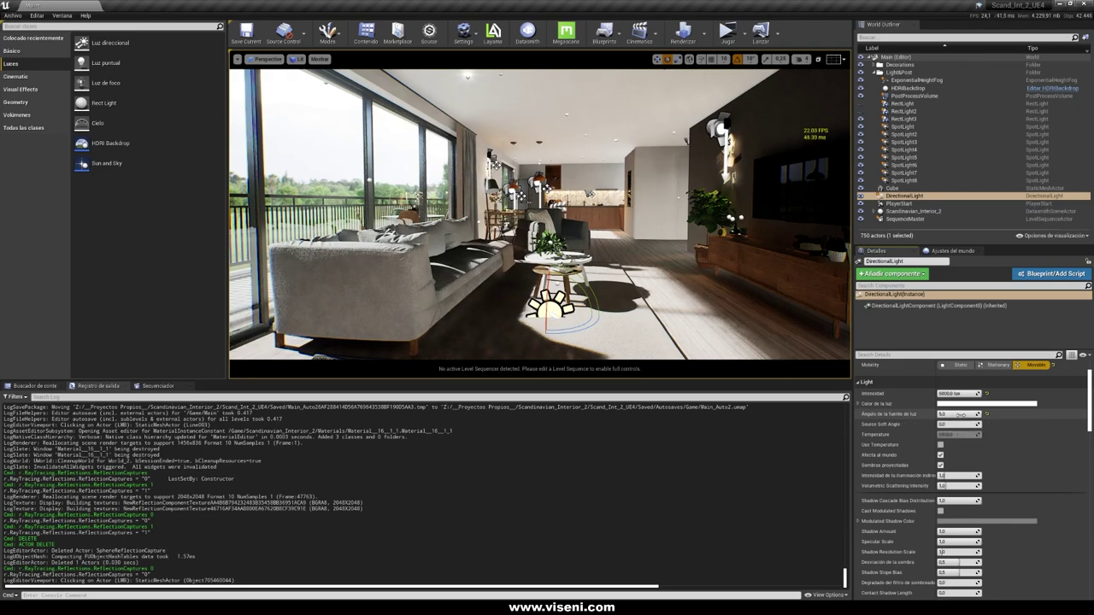
text(50)
key(Return)
right_drag(663, 285, 689, 282)
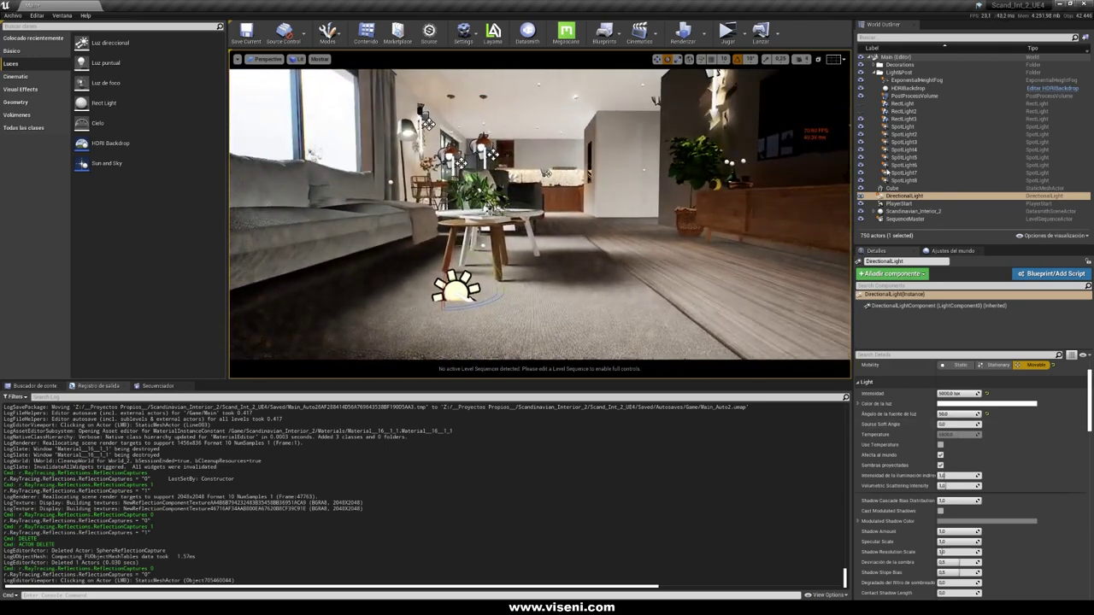
- Set the directional light's source angle to 20 and check the shadows on the rug and floor
click(962, 413)
text(20)
key(Return)
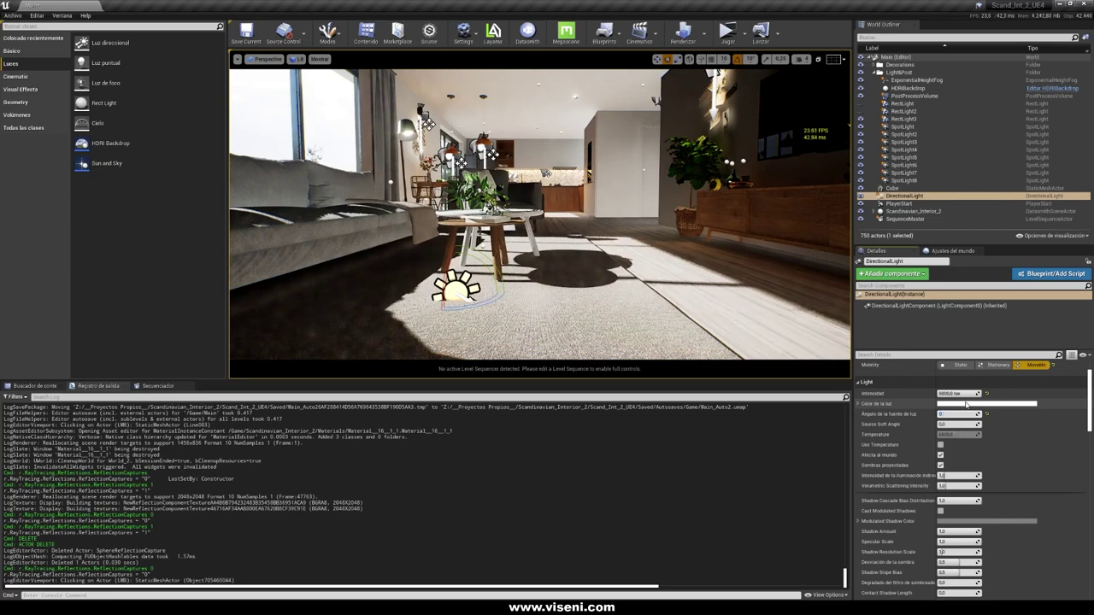
mouse_move(752, 299)
right_down()
mouse_move(762, 310)
mouse_move(760, 295)
right_up()
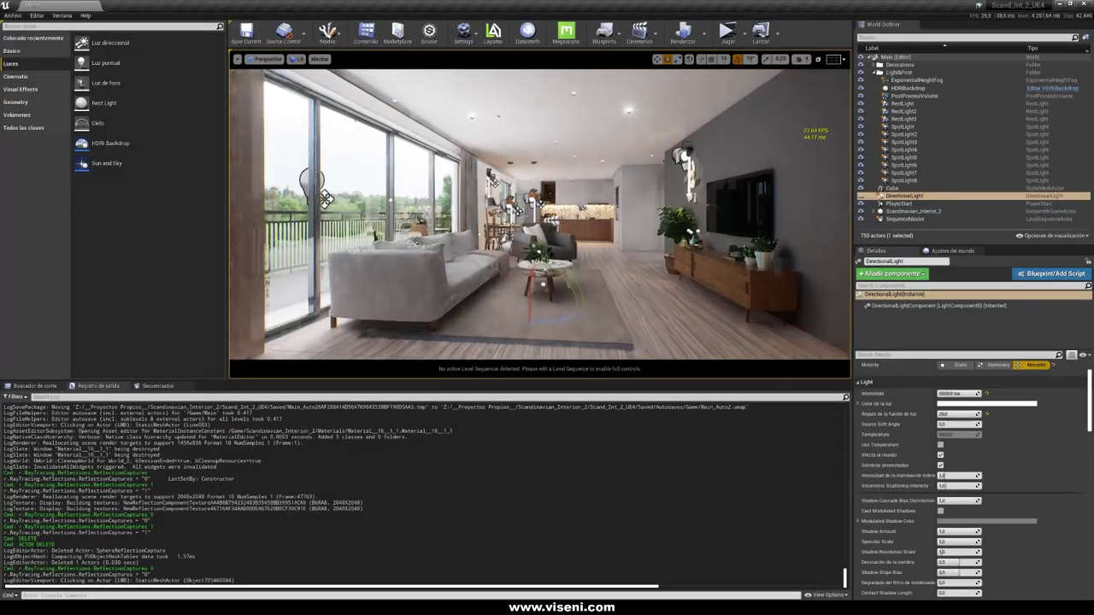
- Frame the whole living room, select RectLight and RectLight2 together and bring up their ray tracing options
mouse_move(540, 213)
right_down()
mouse_move(522, 215)
mouse_move(539, 224)
right_up()
right_drag(718, 205, 675, 213)
right_drag(480, 214, 477, 213)
click(902, 104)
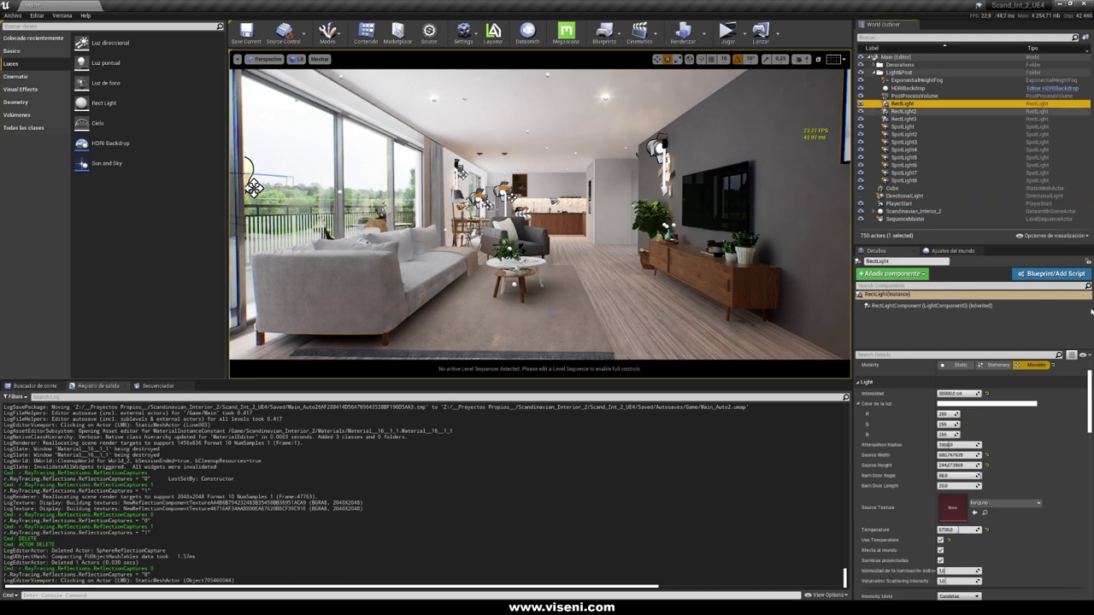
scroll(1090, 423, down, 10)
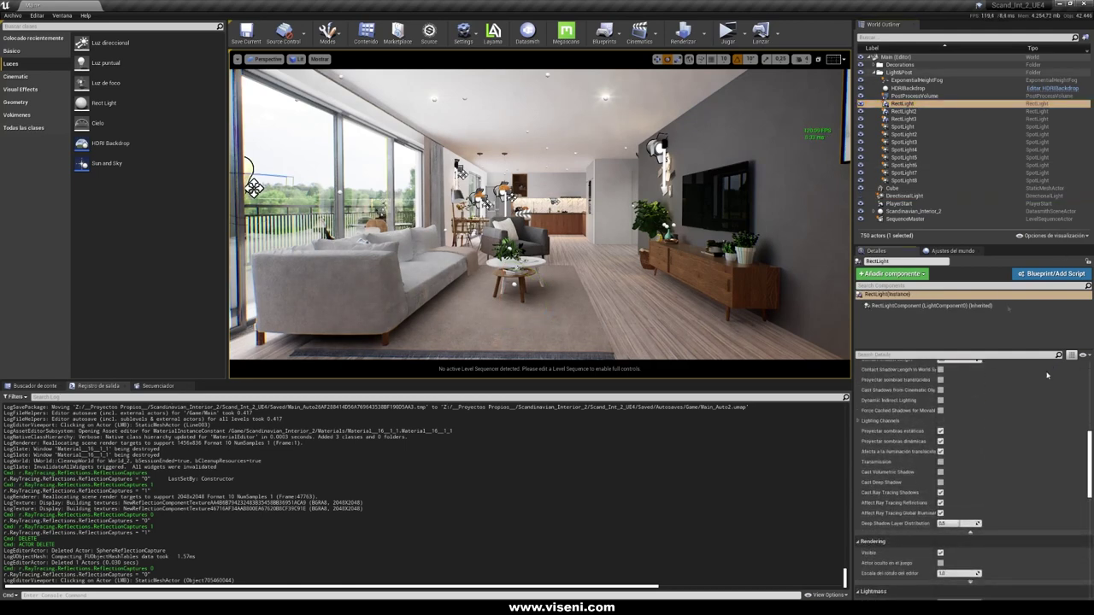
ctrl+click(906, 111)
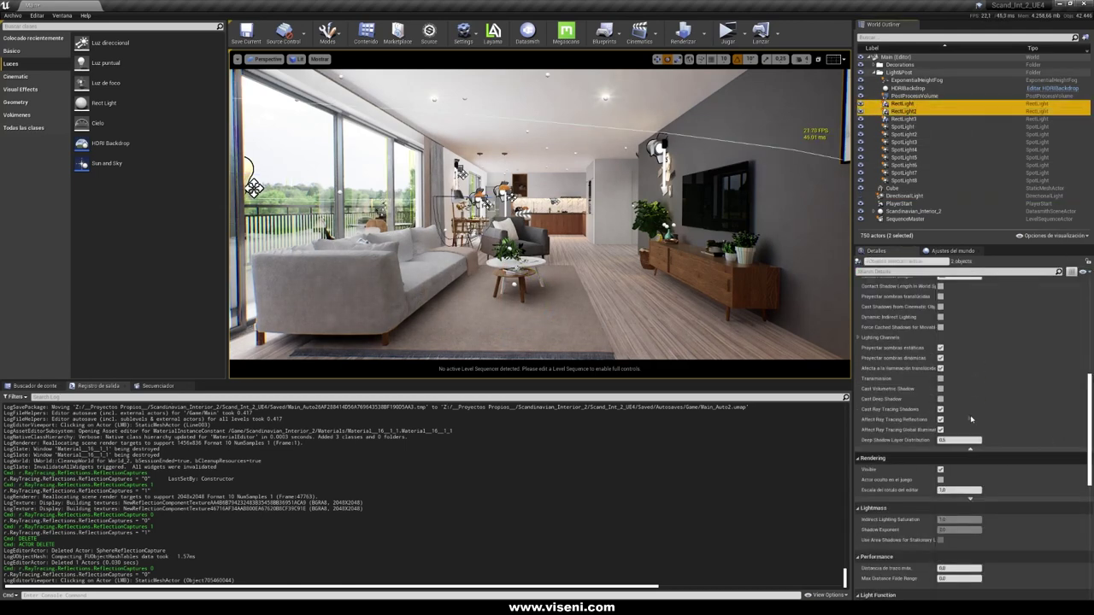
- Toggle ray traced shadows, reflections and global illumination off and back on for both rect lights to compare the room
click(940, 410)
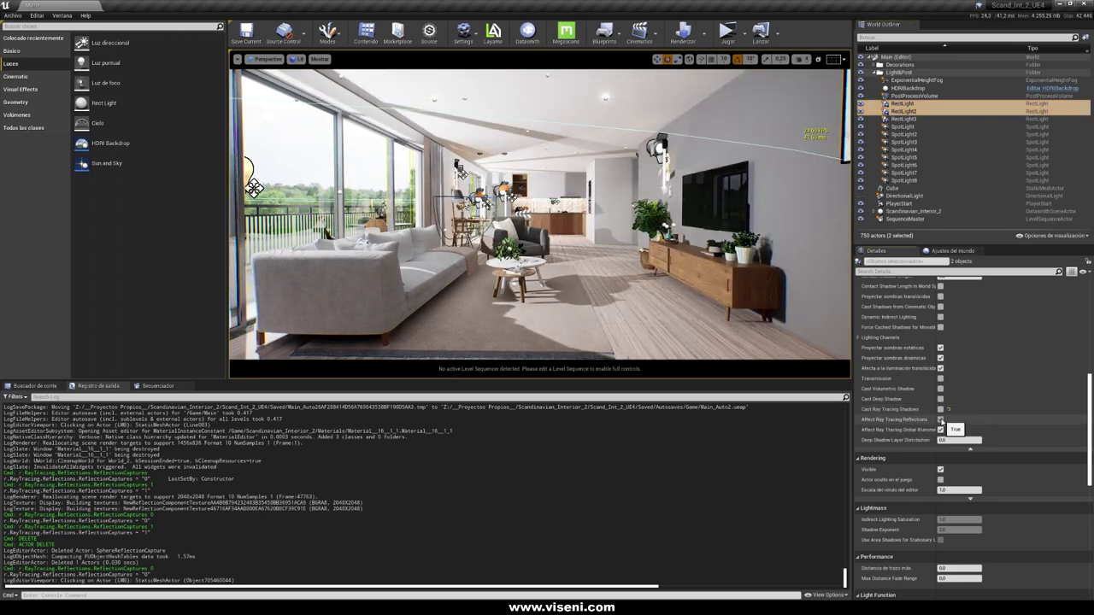
click(940, 420)
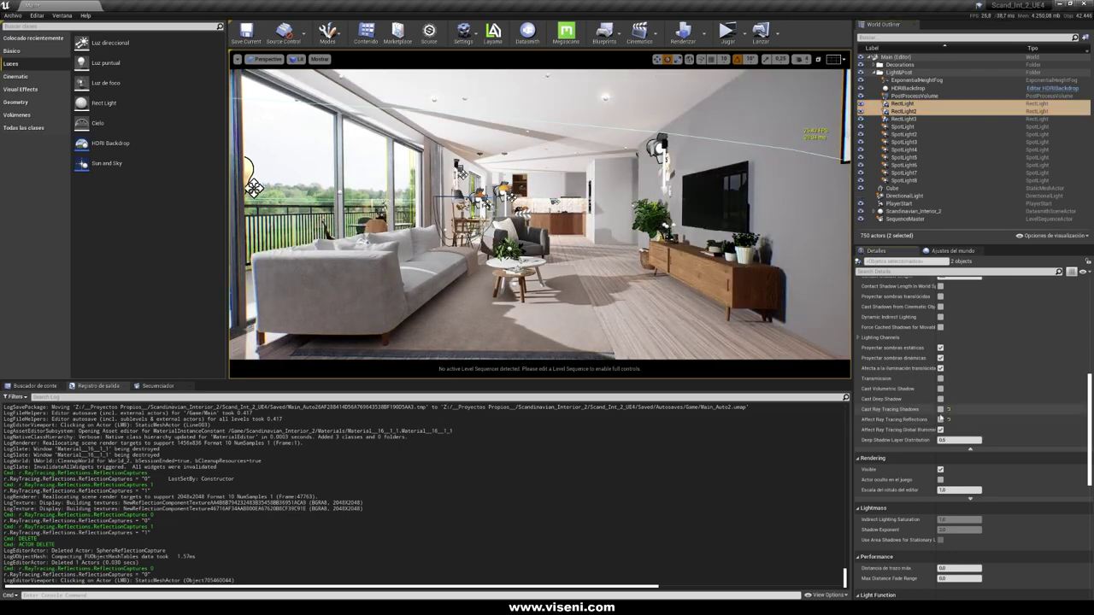
click(940, 430)
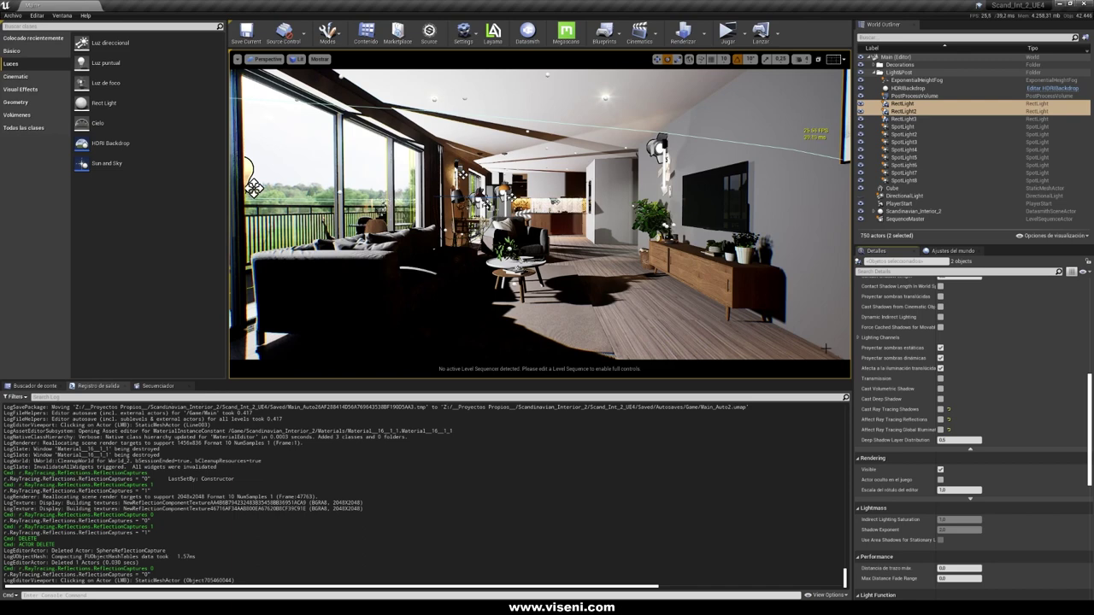
click(940, 431)
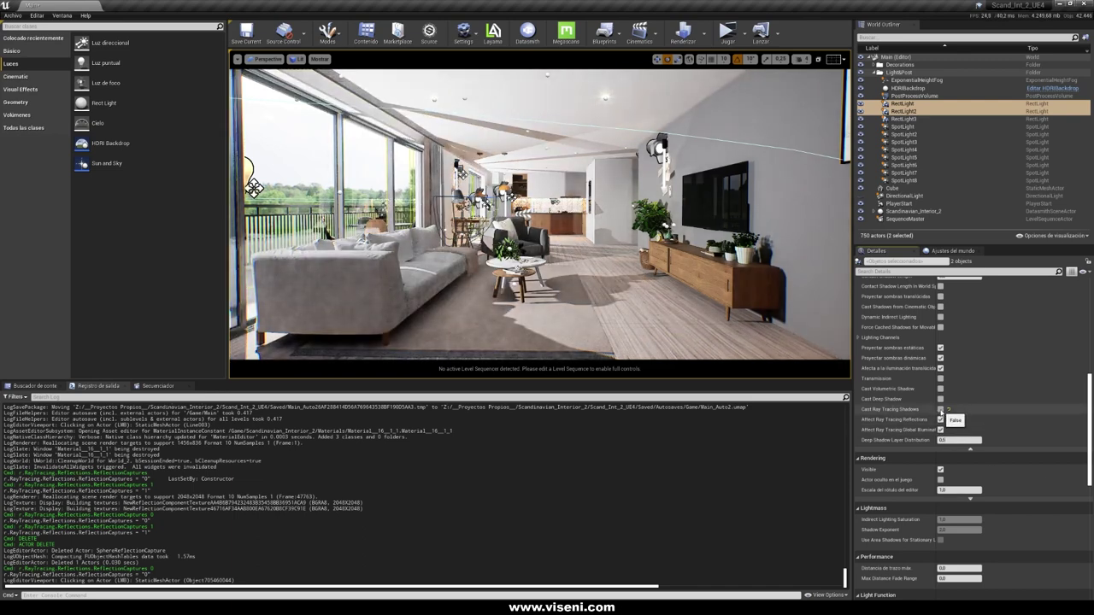
click(940, 409)
- Hide the editor icons in the viewport and look over the living room
key(g)
mouse_move(540, 213)
right_down()
mouse_move(515, 233)
mouse_move(549, 229)
right_up()
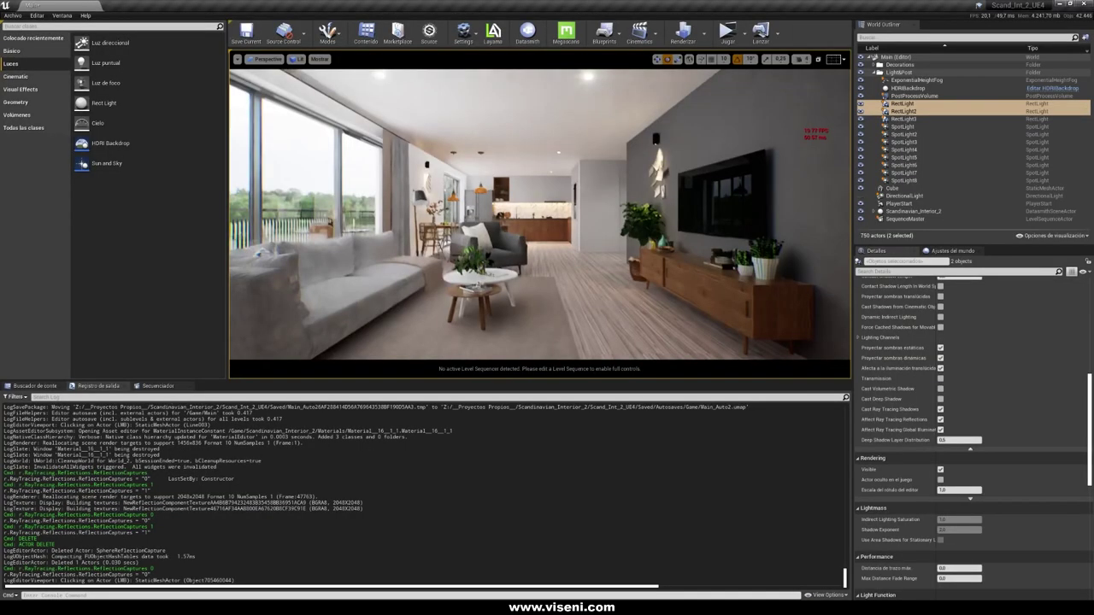